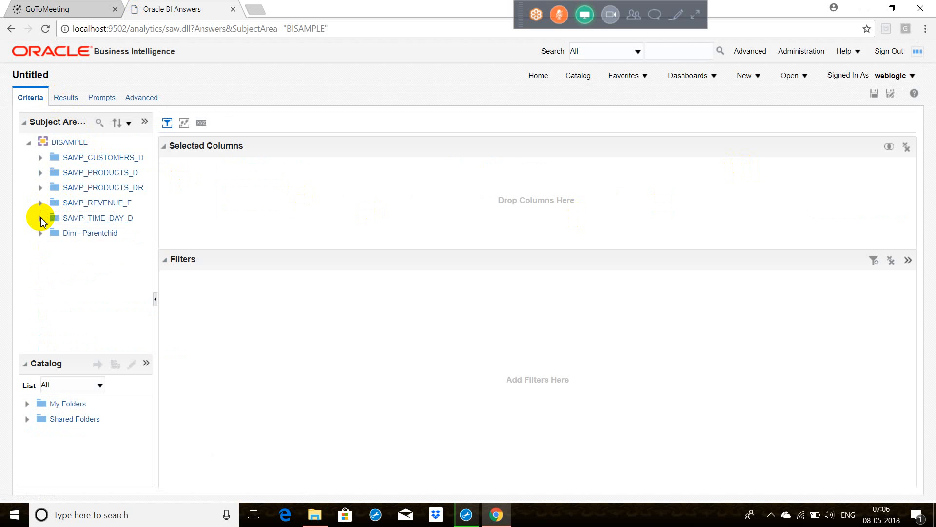
Add PER_NAME_YEAR from SAMP_TIME_DAY_D and REVENUE from SAMP_REVENUE_F to the analysis's selected columns.
left_click(40, 218)
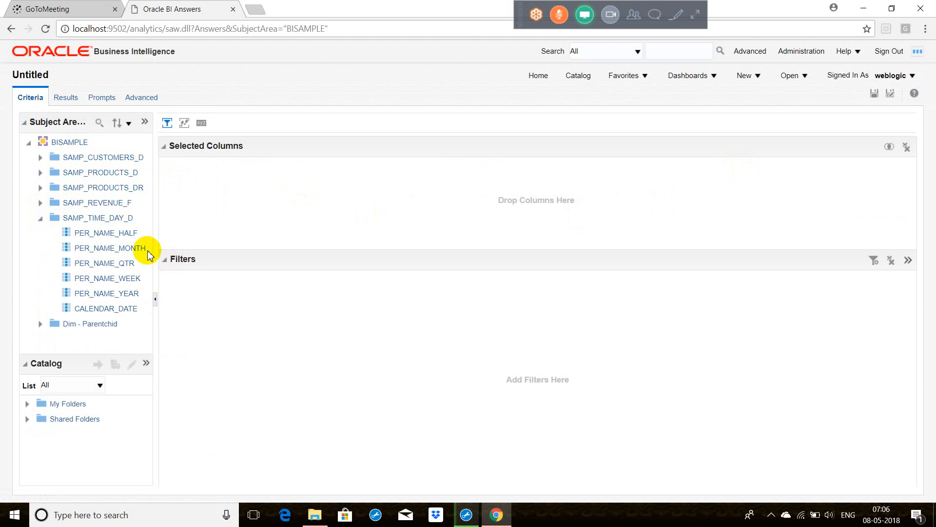
left_click_drag(131, 297, 219, 237)
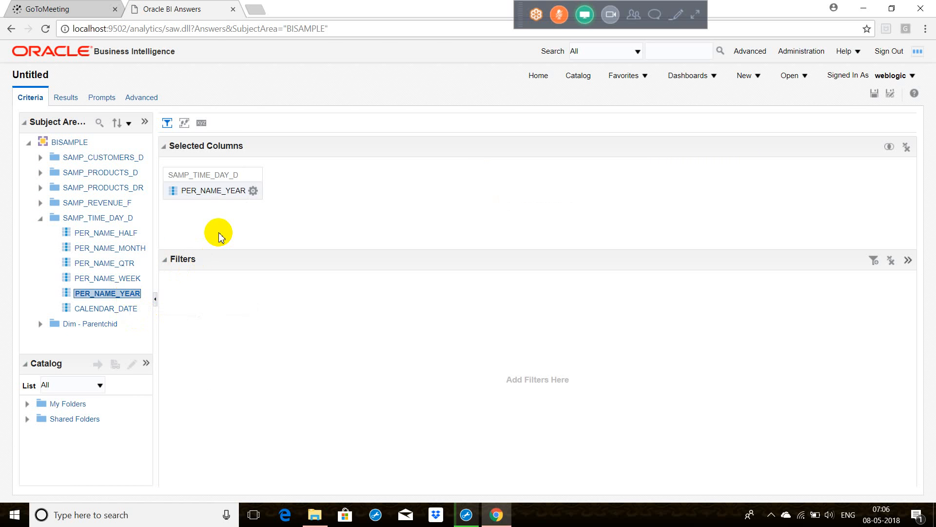
left_click(40, 219)
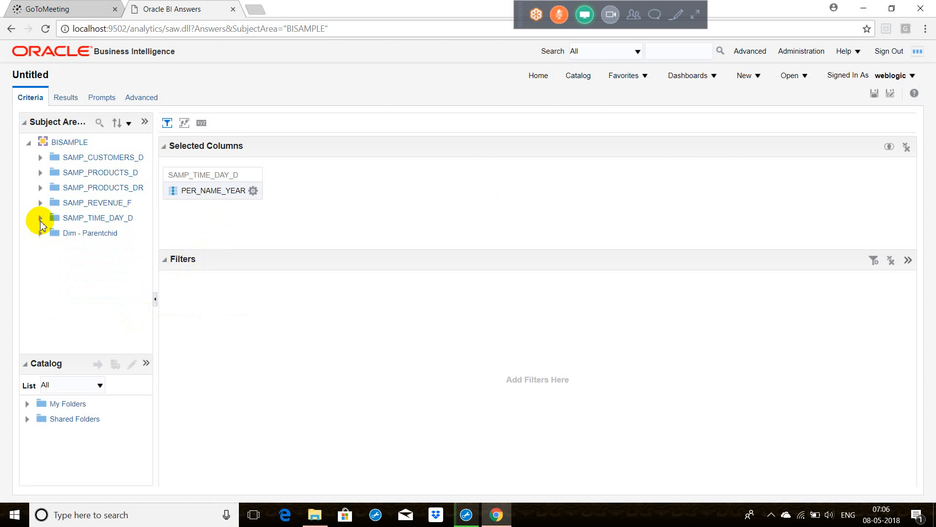
left_click(41, 233)
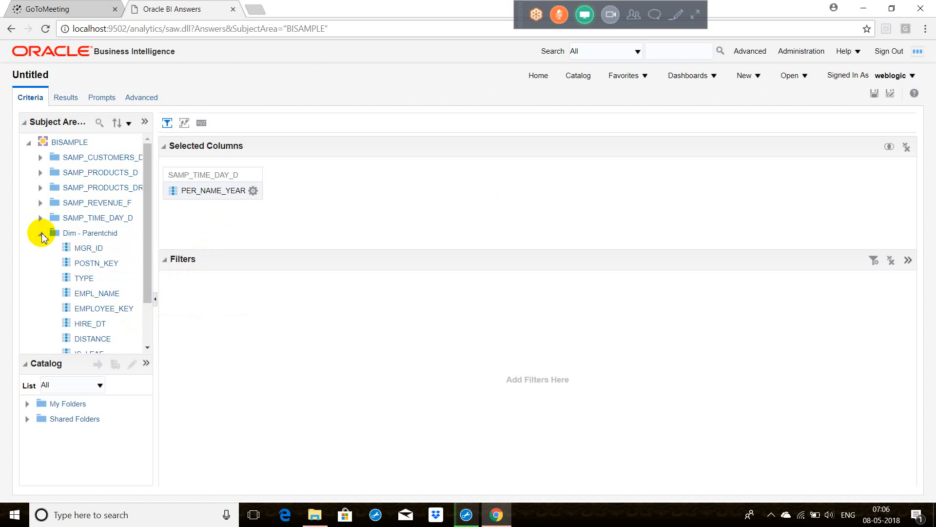
left_click(42, 233)
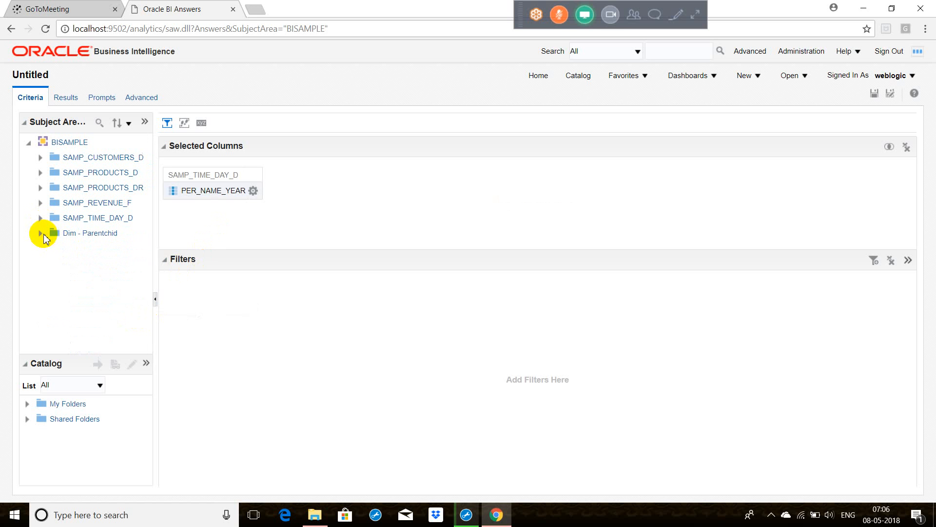
left_click(40, 203)
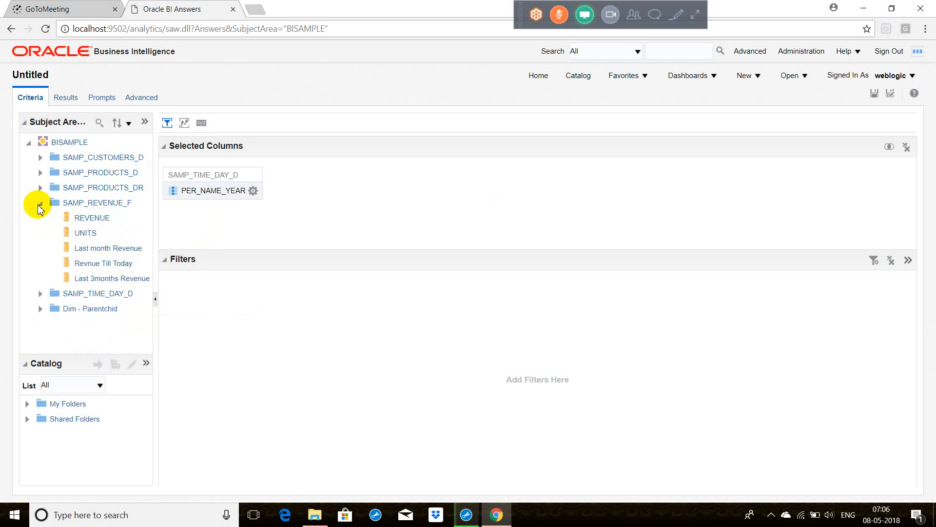
double_click(75, 220)
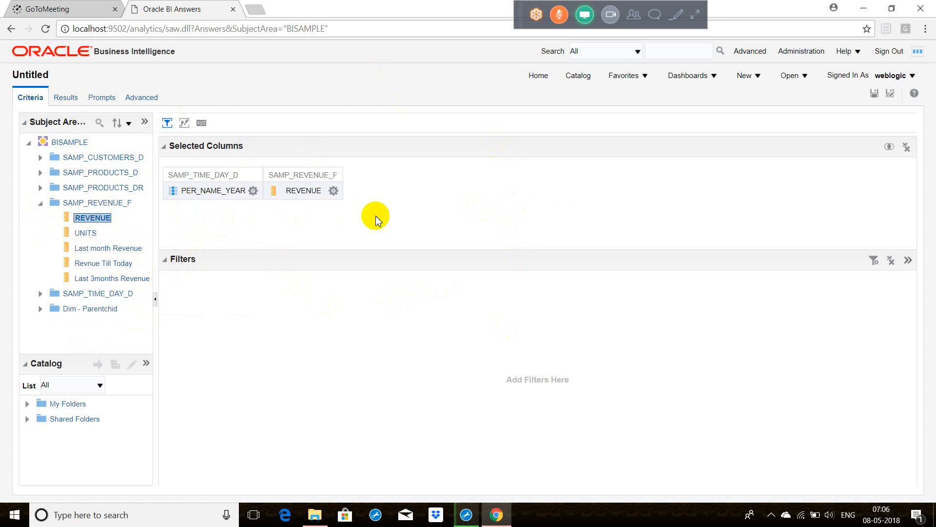
Review the Write Back option in PER_NAME_YEAR's column properties without changing it, and display the analysis results.
left_click(333, 190)
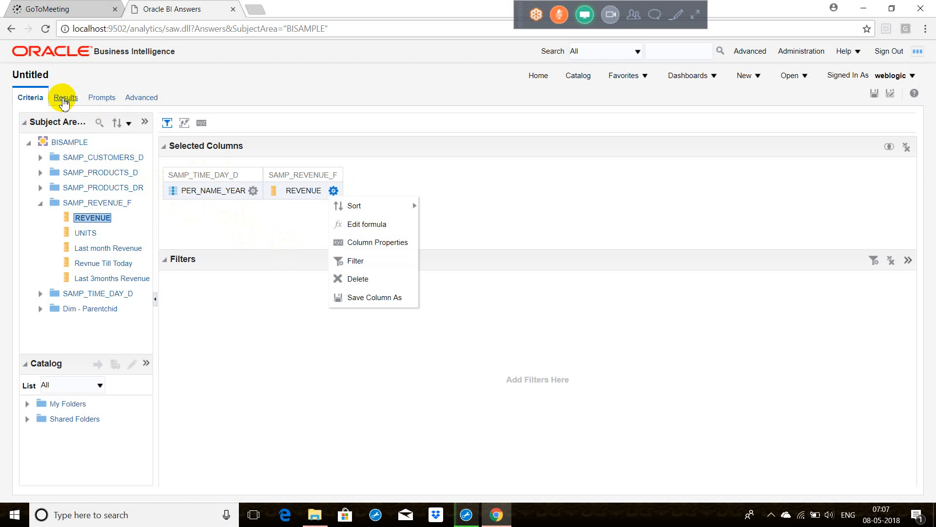
left_click(252, 190)
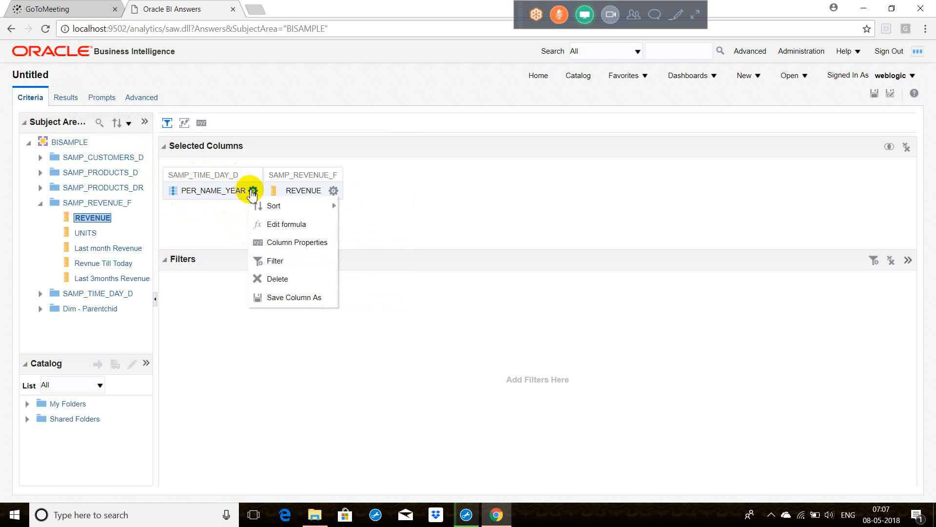
left_click(276, 240)
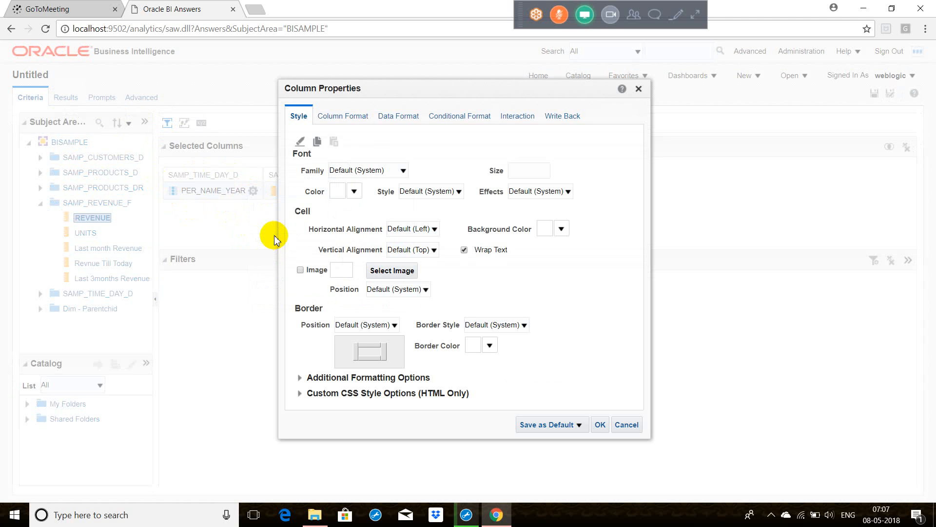
left_click(553, 116)
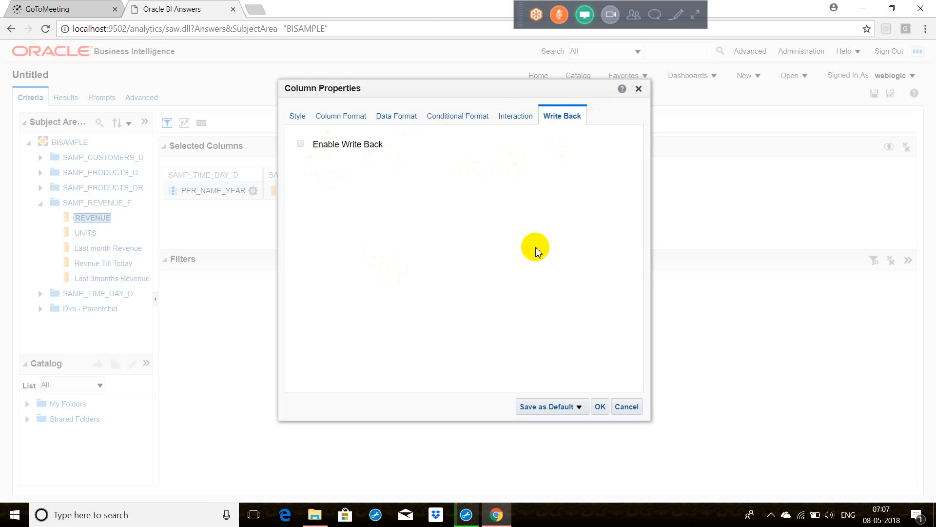
left_click(643, 93)
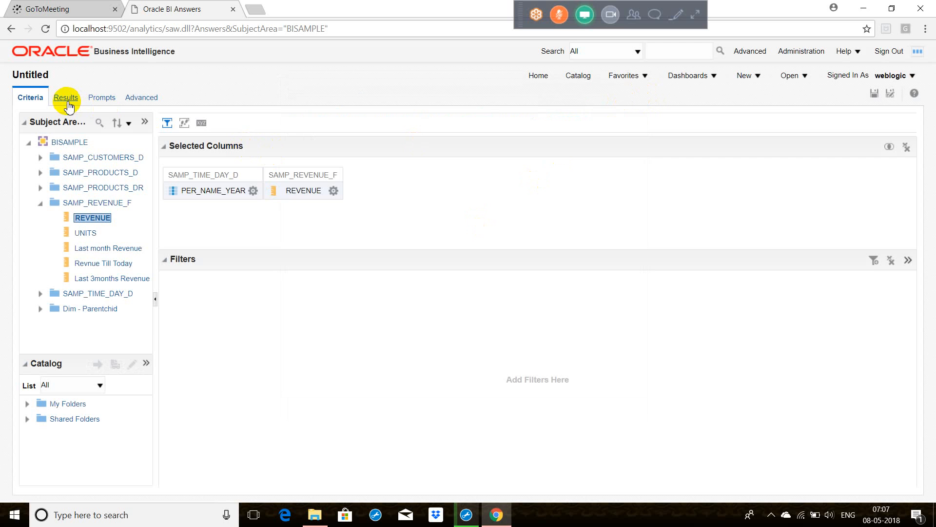
left_click(67, 100)
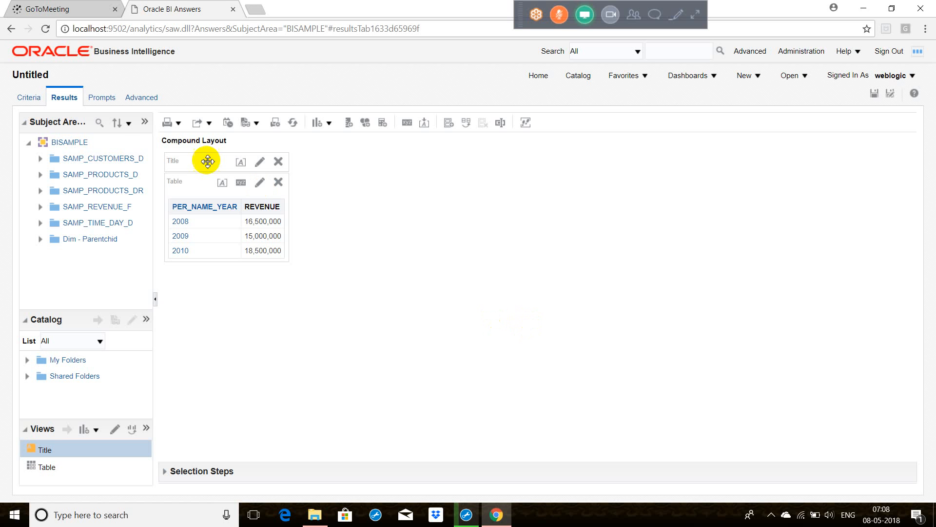
Return to the analysis criteria and add a filter on PER_NAME_YEAR that is equal to 1999.
left_click(35, 98)
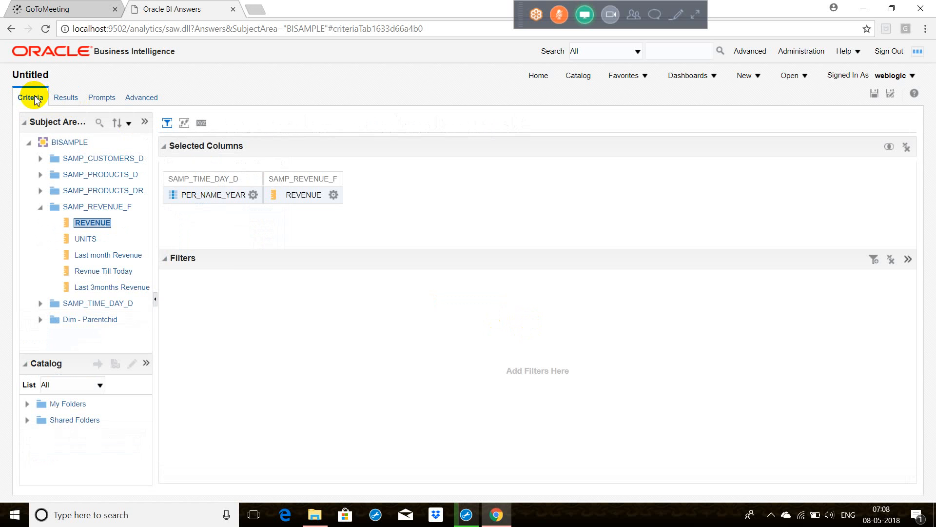
left_click(253, 195)
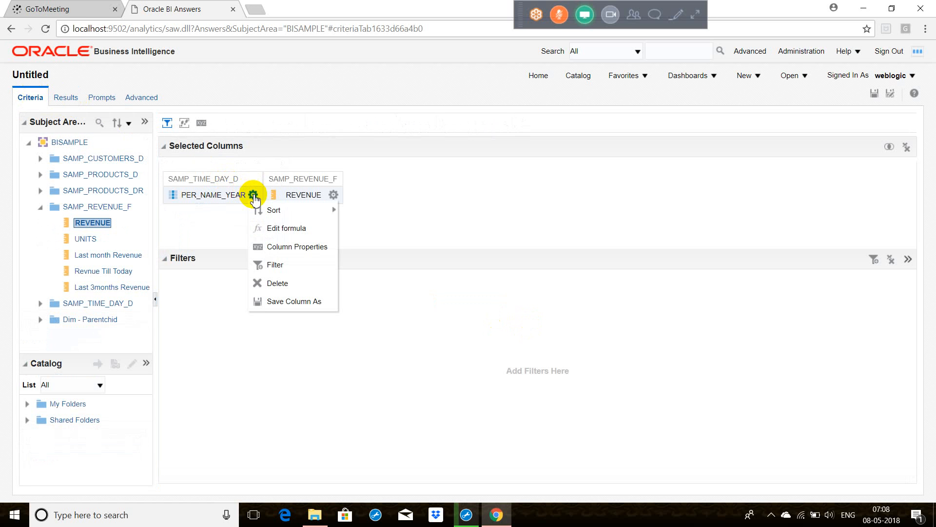
left_click(279, 269)
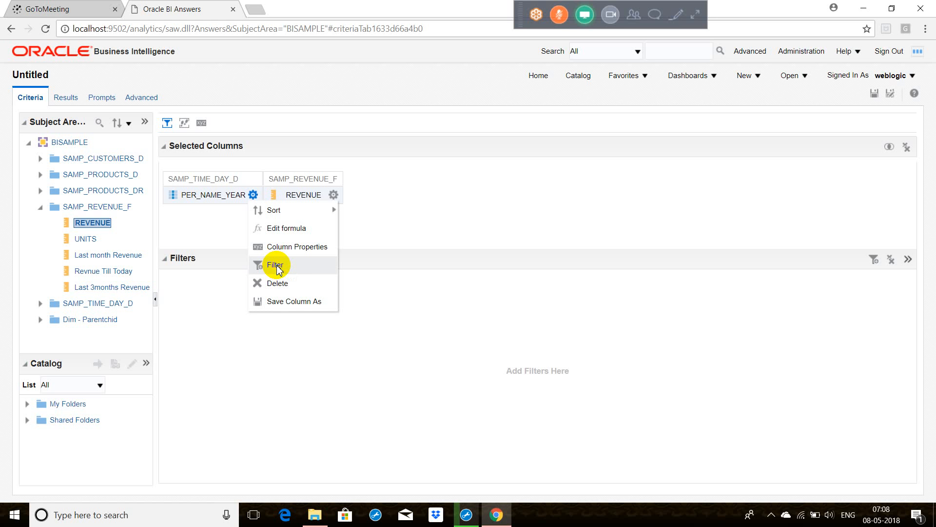
left_click(276, 266)
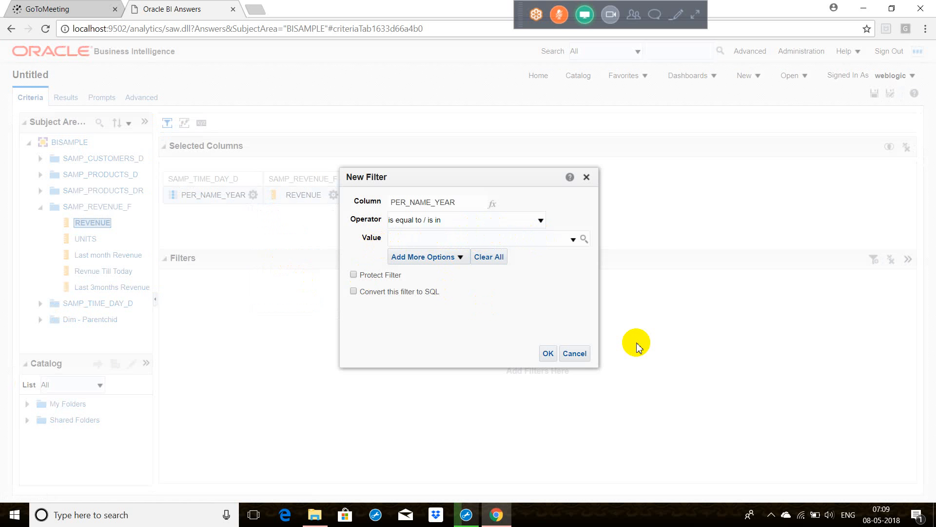
left_click(495, 238)
type("1999")
left_click(555, 356)
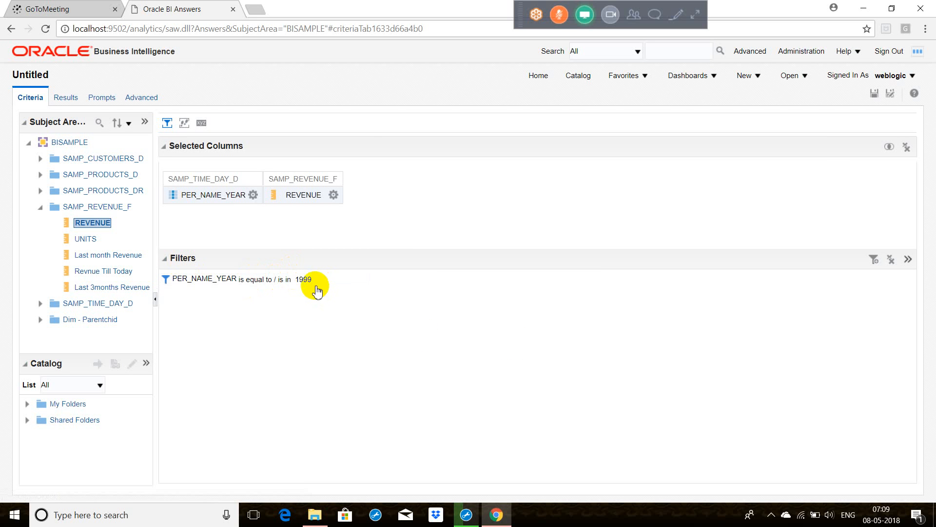
Display the results of the analysis filtered to 1999 and compare them with its criteria.
mouse_move(316, 288)
left_click(63, 100)
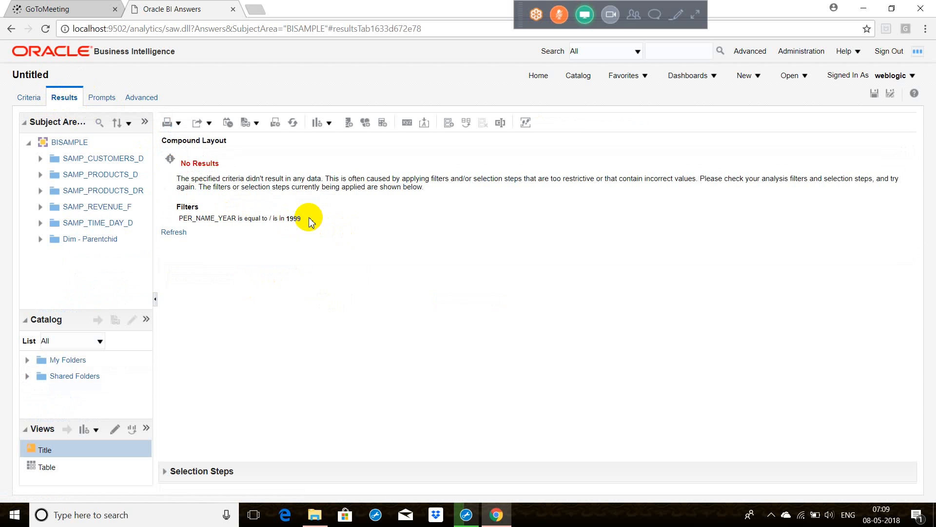
left_click(34, 100)
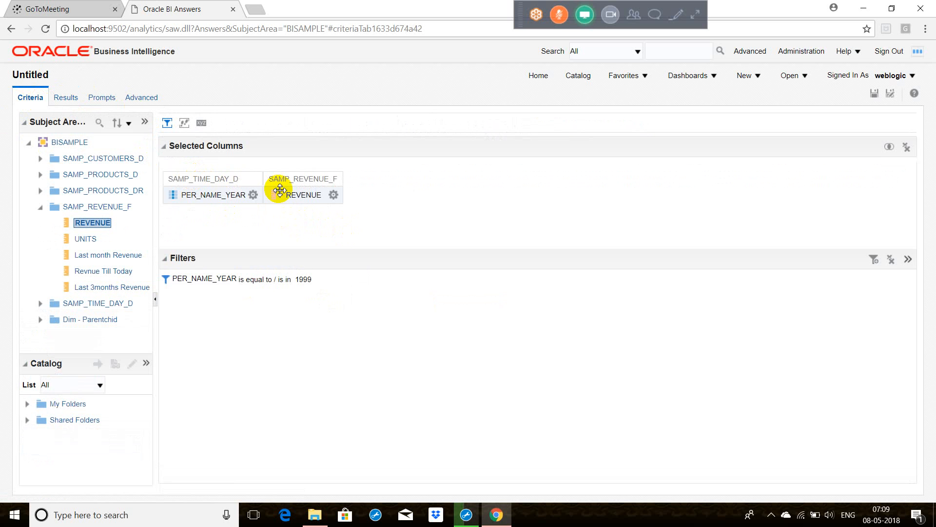
left_click(68, 97)
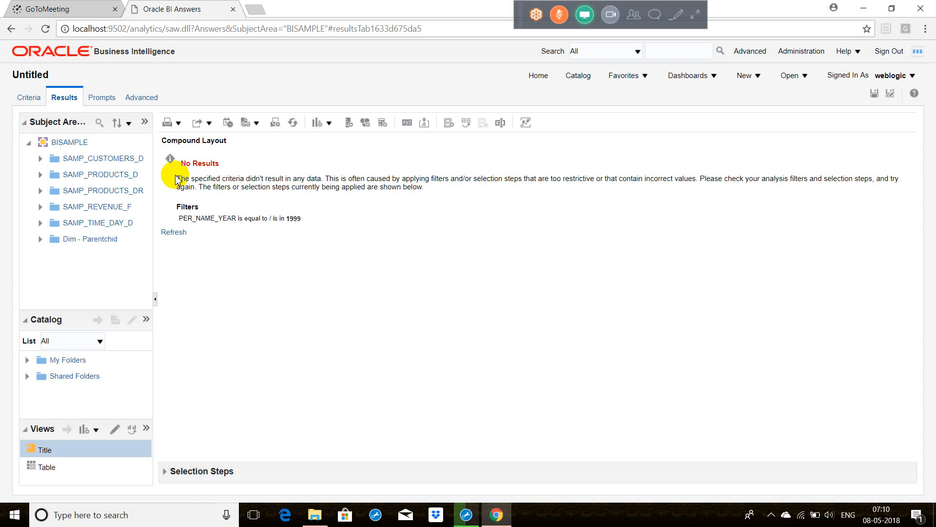
In the analysis properties, set No Results Settings to Display Custom Message.
left_click(28, 98)
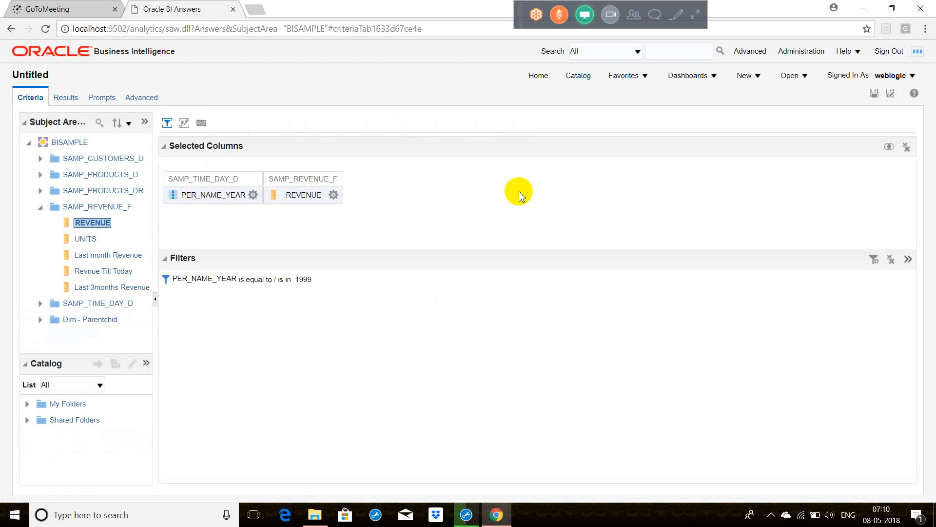
left_click(203, 124)
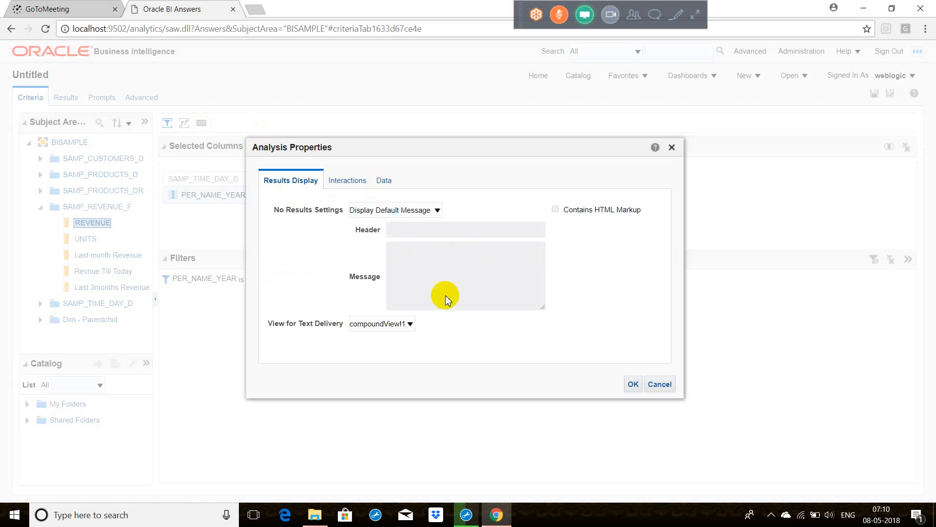
left_click(402, 211)
left_click(414, 232)
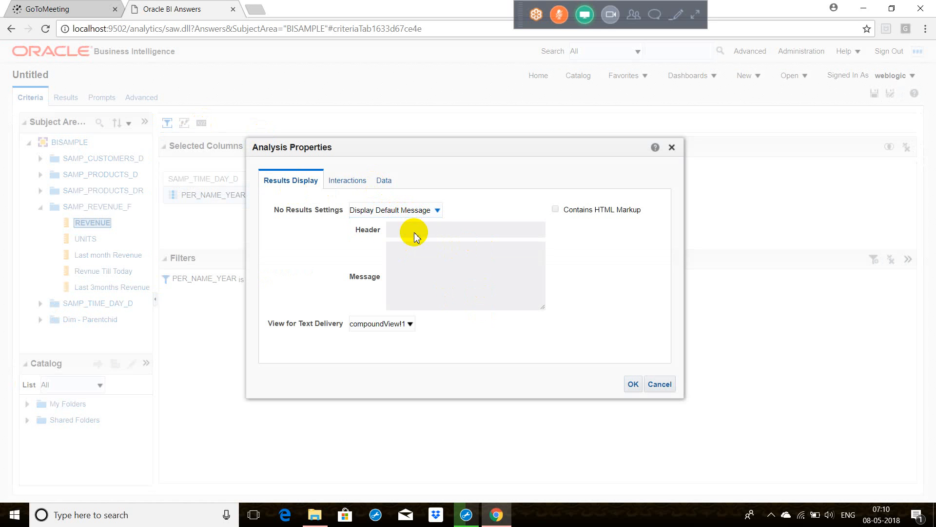
left_click(424, 259)
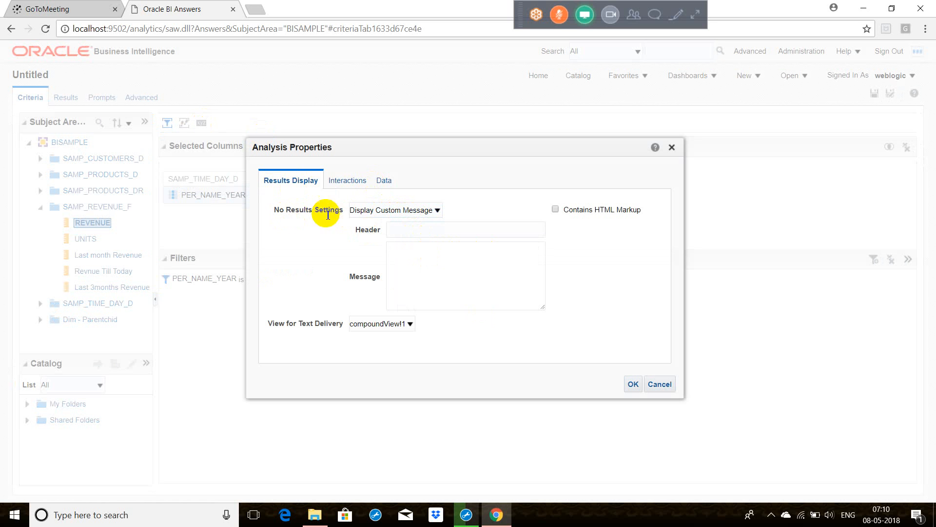
left_click(287, 213)
left_click_drag(286, 213, 320, 214)
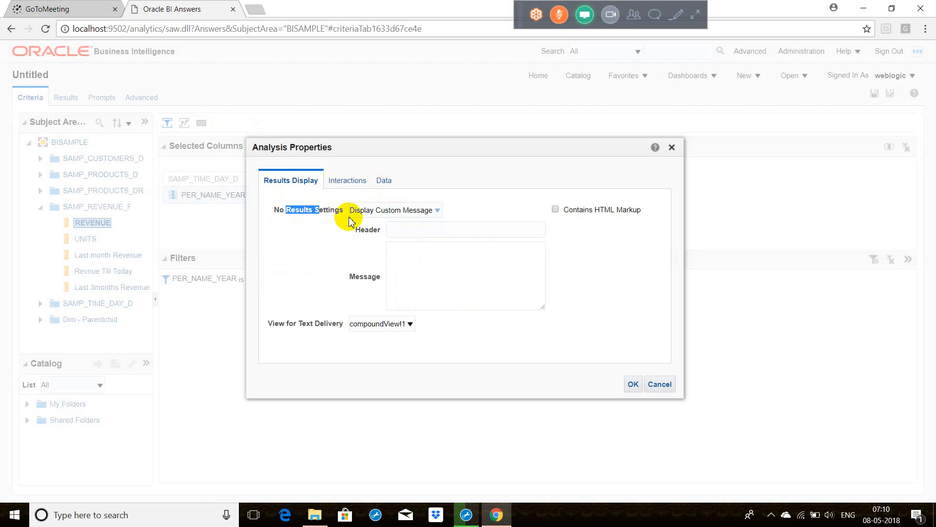
left_click(370, 213)
left_click(369, 214)
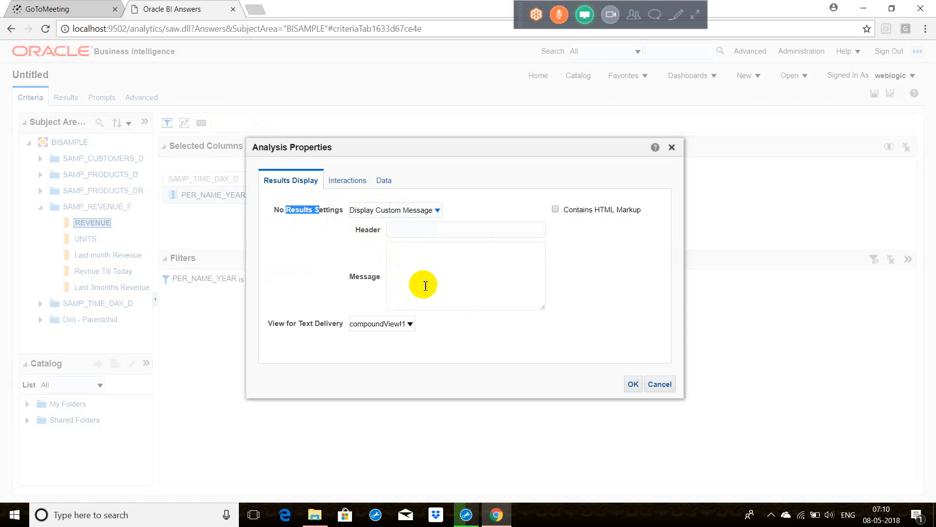
Enter "No results for selected Criteria" as the custom message, apply it, and display the analysis results.
left_click(481, 262)
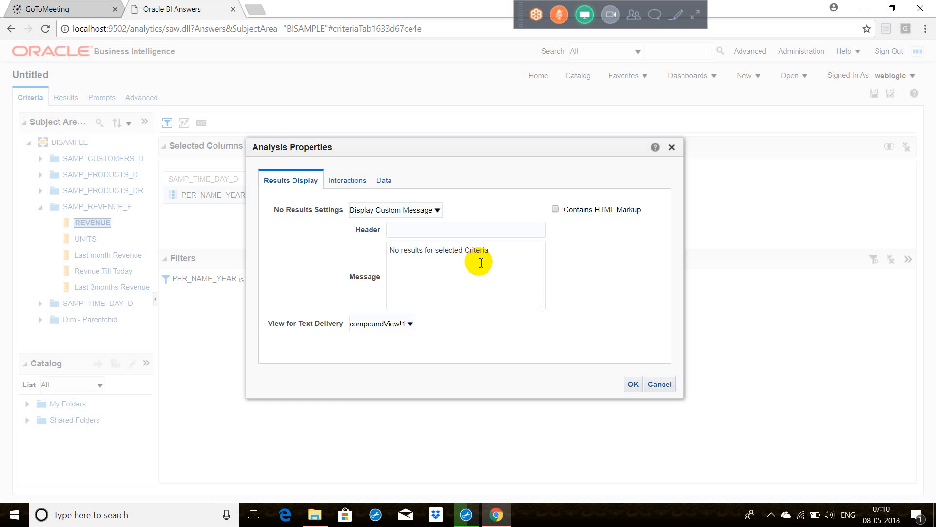
left_click_drag(510, 251, 388, 259)
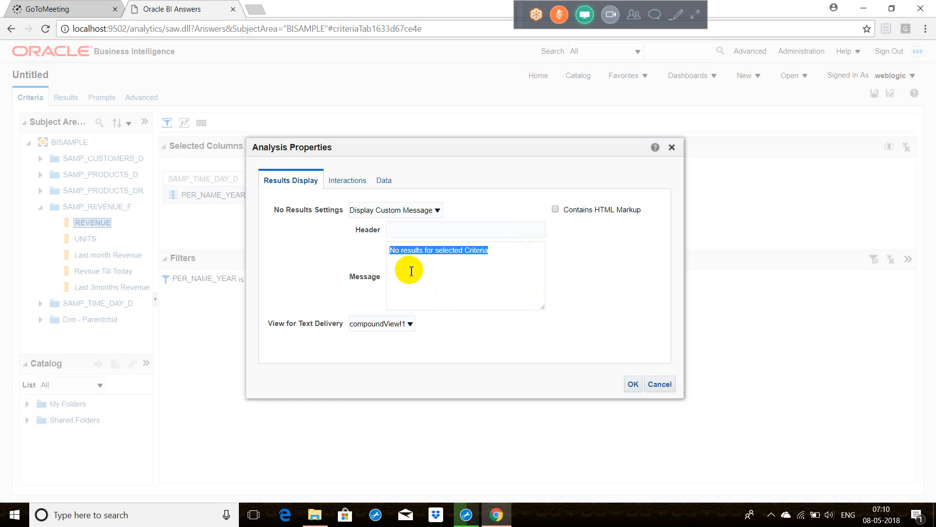
left_click(638, 387)
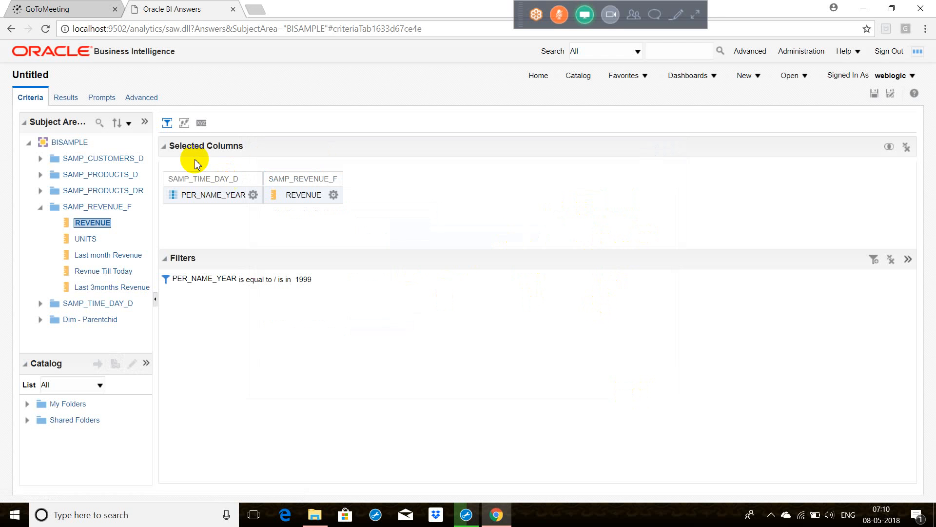
left_click(59, 96)
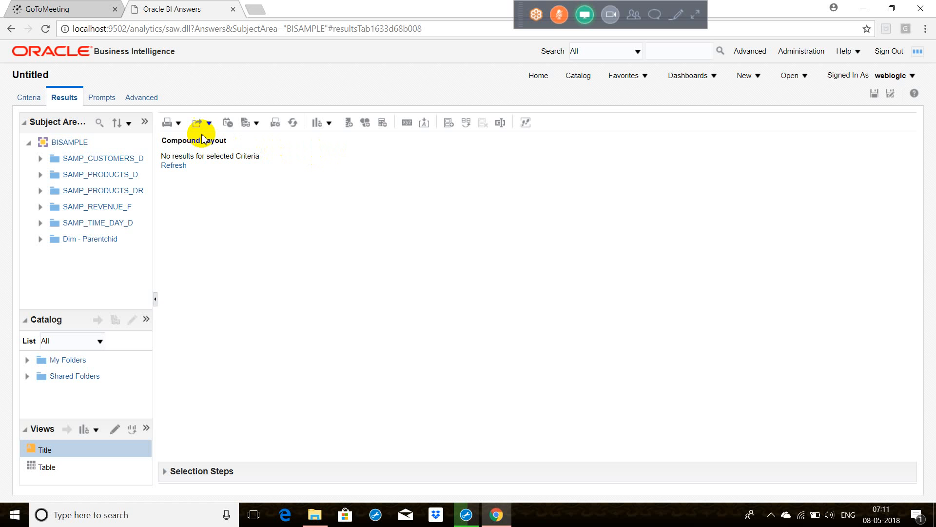
Reopen the analysis properties from the criteria and wrap the custom no-results message in <b> and </b> tags.
left_click(27, 95)
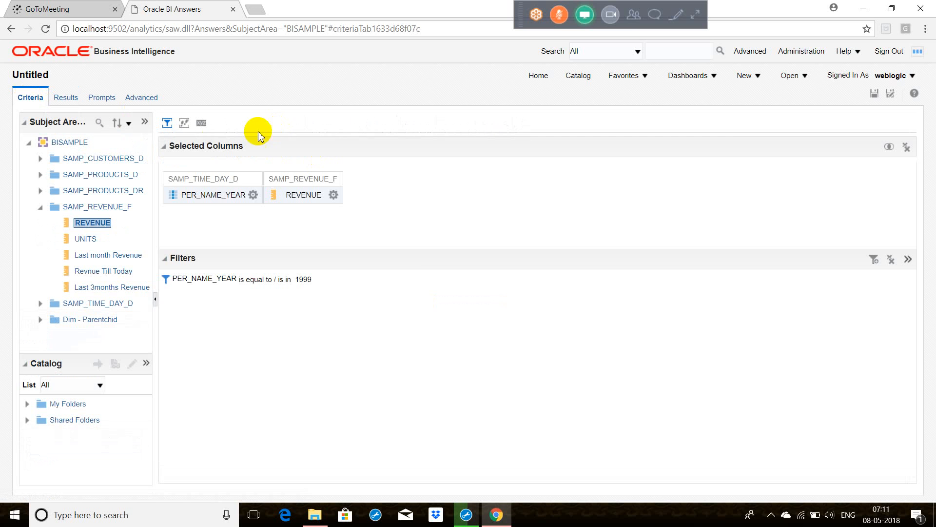
left_click(204, 124)
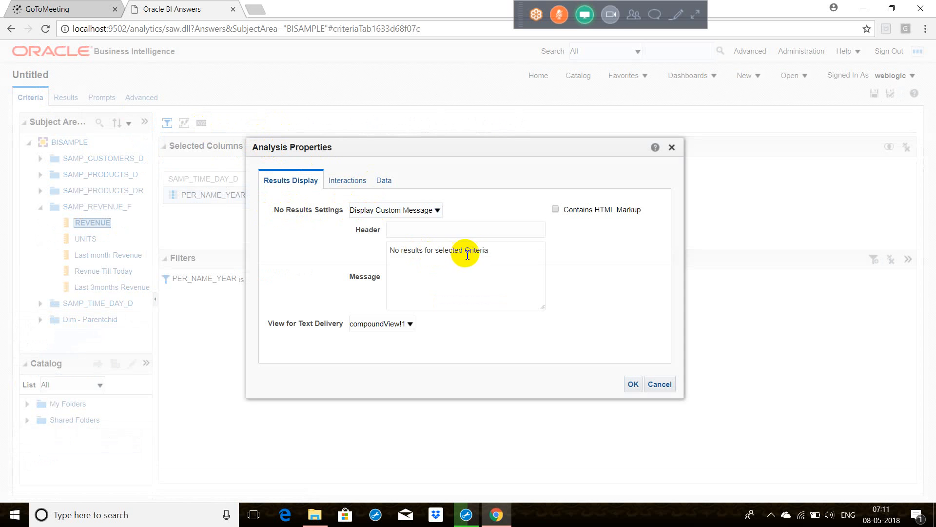
left_click_drag(502, 249, 339, 251)
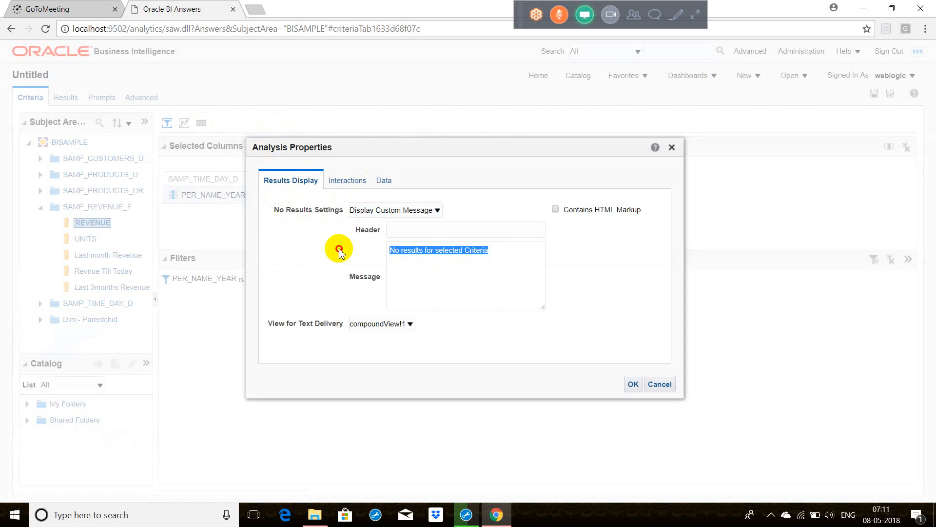
left_click(423, 251)
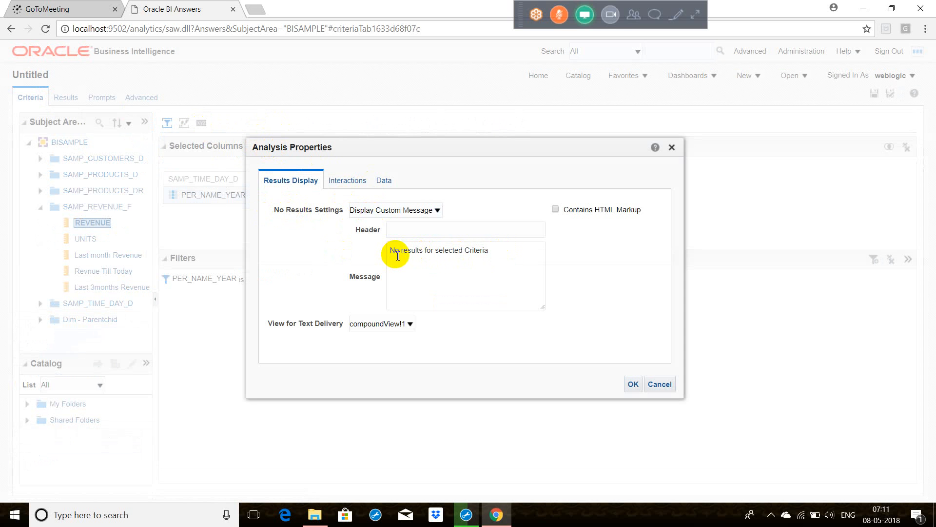
type("<b>")
left_click(522, 252)
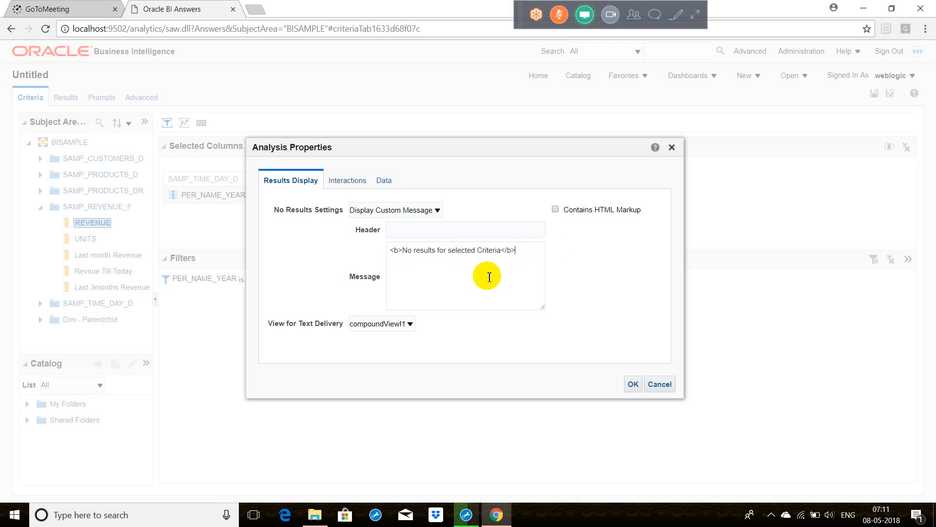
Mark the custom message as containing HTML markup, apply the properties, and display the analysis results.
left_click(555, 210)
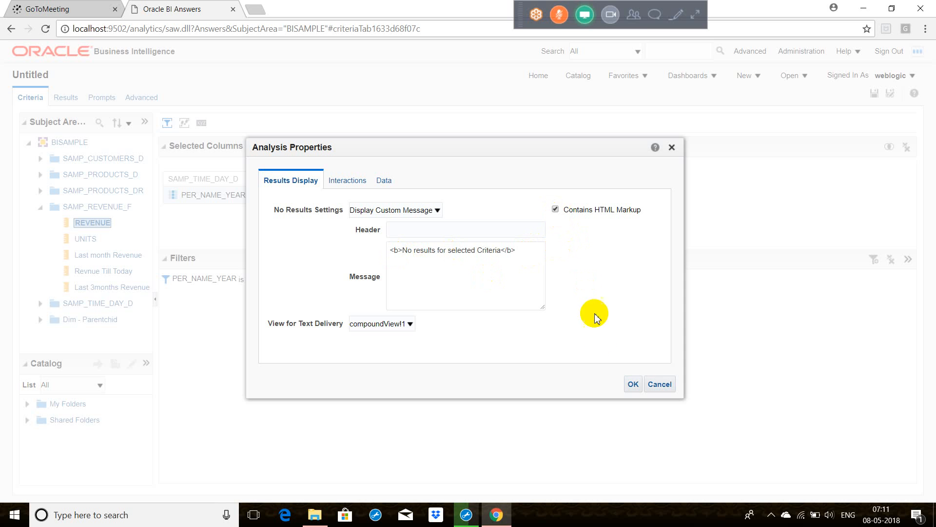
left_click(633, 386)
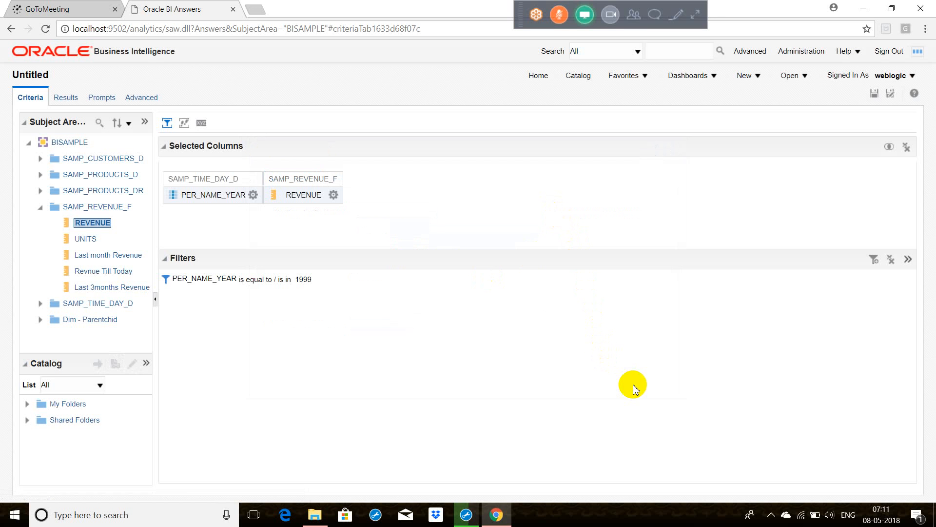
left_click(75, 104)
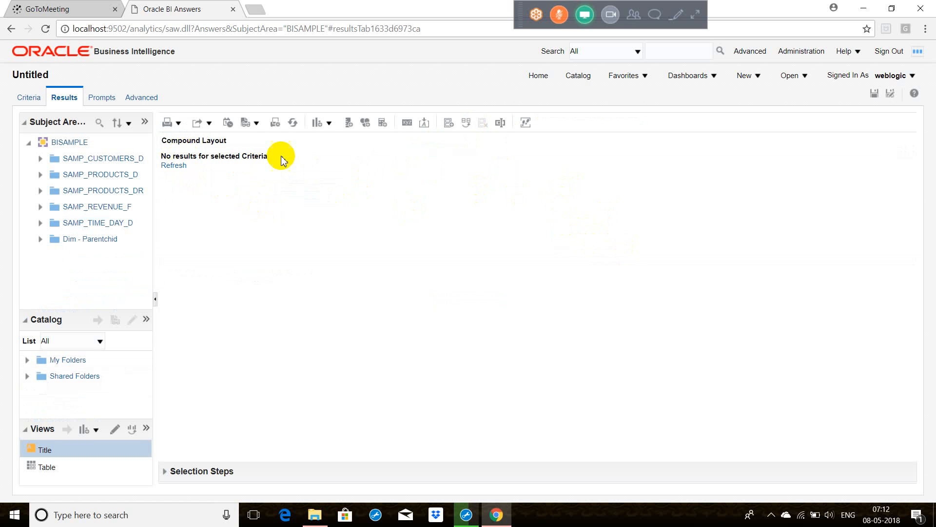
Reopen the analysis properties from the criteria, review the Interactions and Data settings, and close them without changes.
left_click(34, 100)
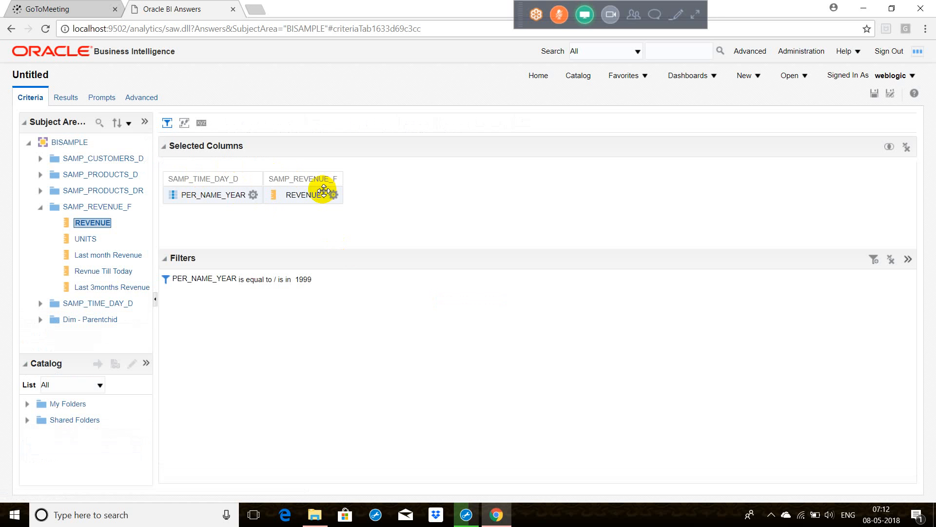
left_click(202, 123)
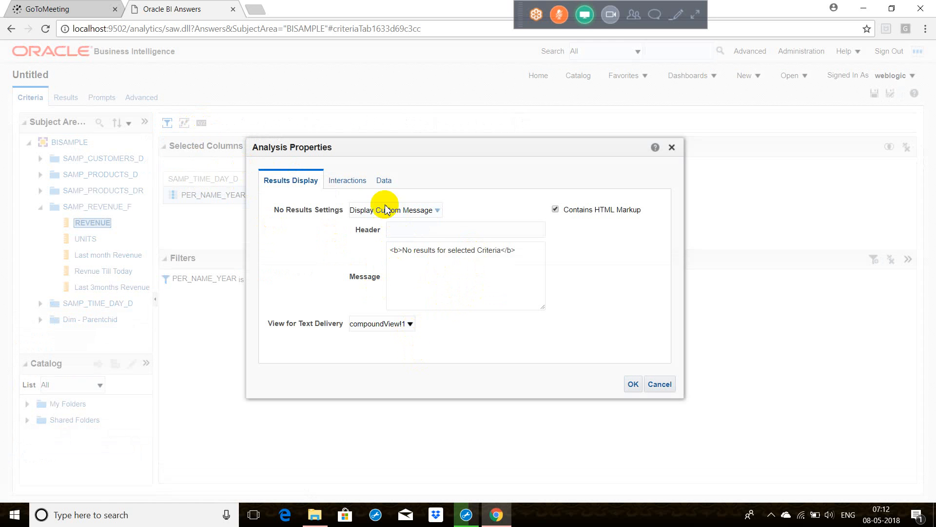
left_click(350, 183)
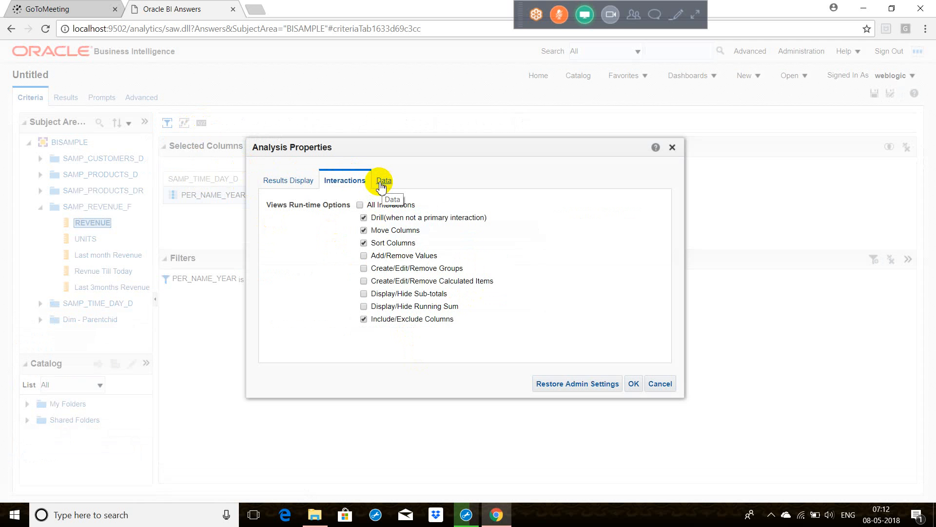
left_click(385, 184)
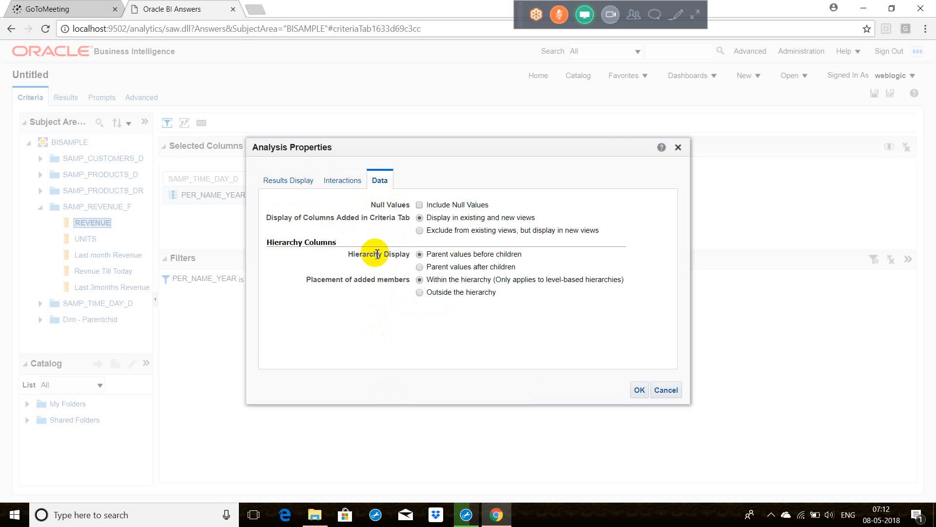
left_click(350, 180)
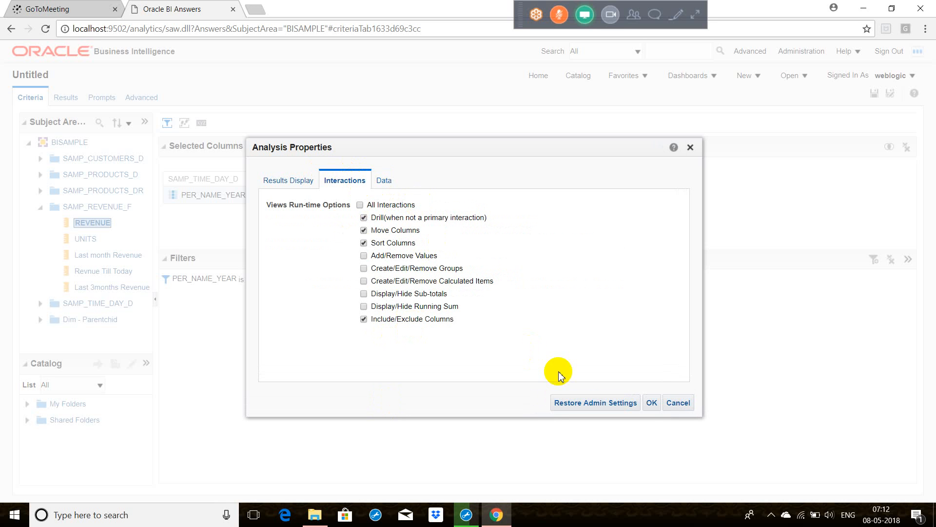
left_click(675, 403)
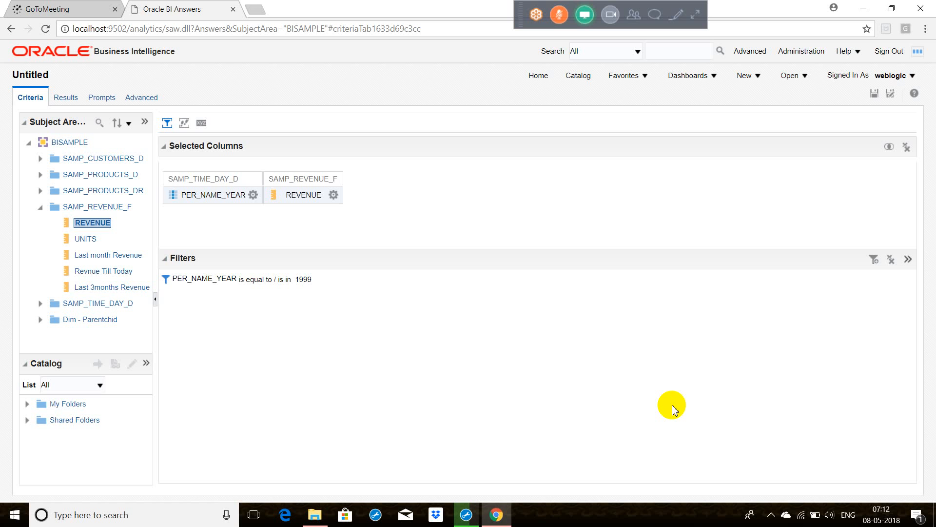
Delete the PER_NAME_YEAR filter from the criteria and display the unfiltered analysis results.
mouse_move(356, 275)
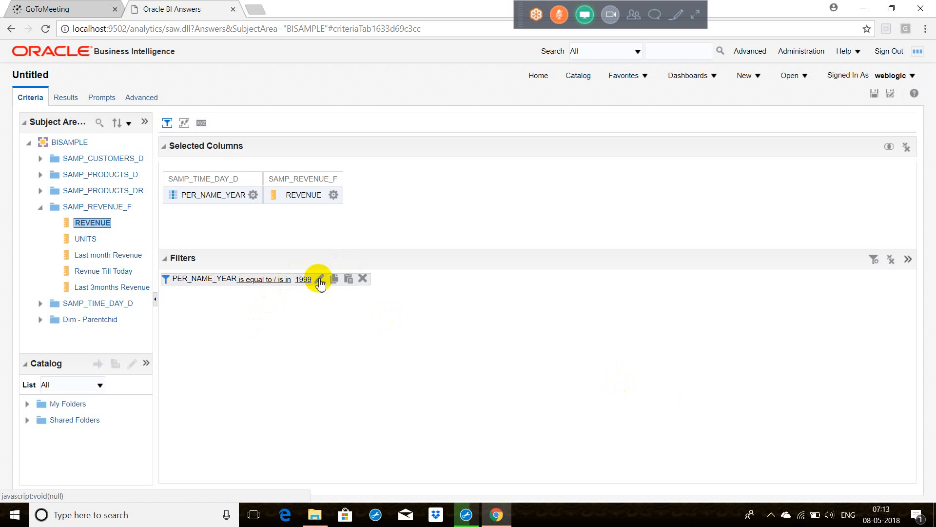
left_click(362, 278)
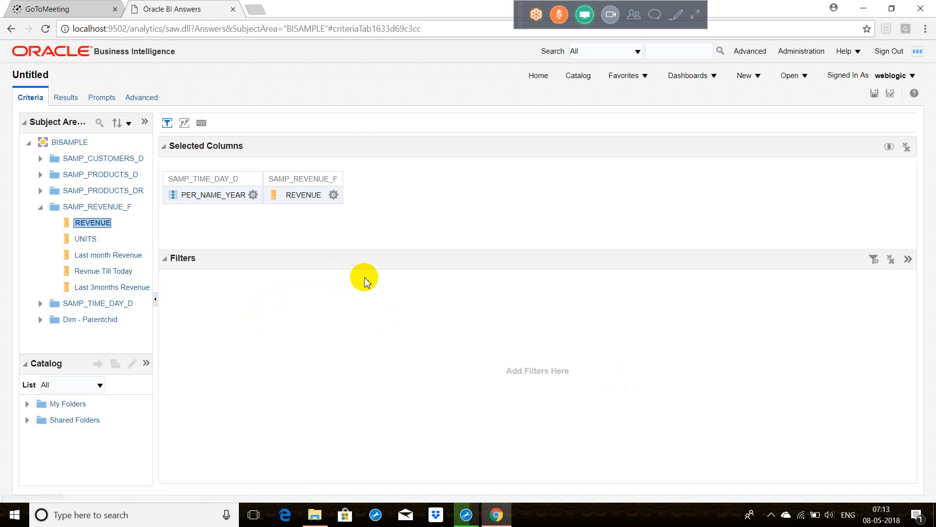
left_click(72, 100)
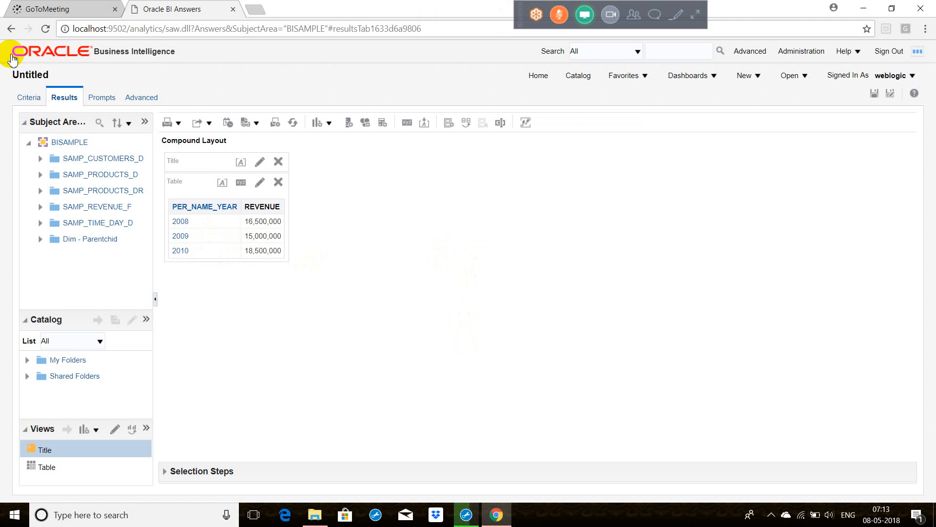
Return to the criteria and start a new filter on PER_NAME_YEAR, opening its list of available values.
left_click(30, 98)
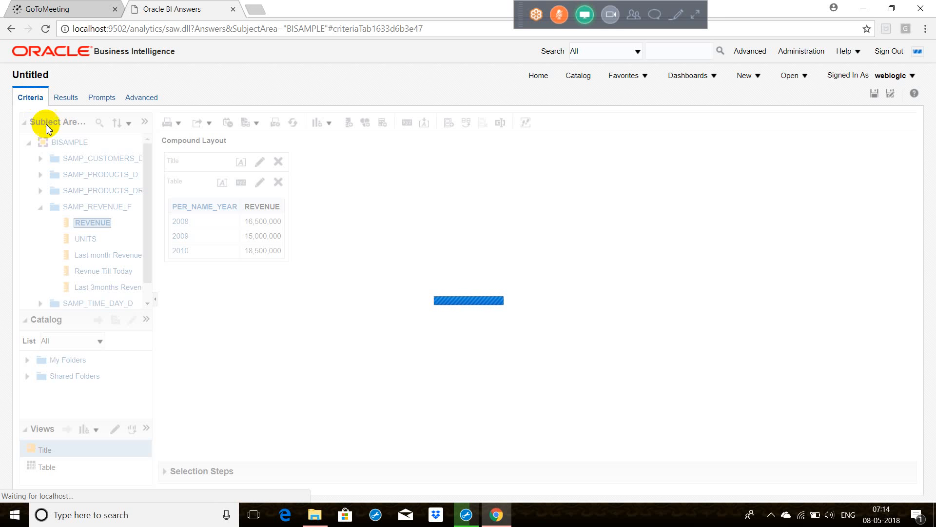
left_click(470, 523)
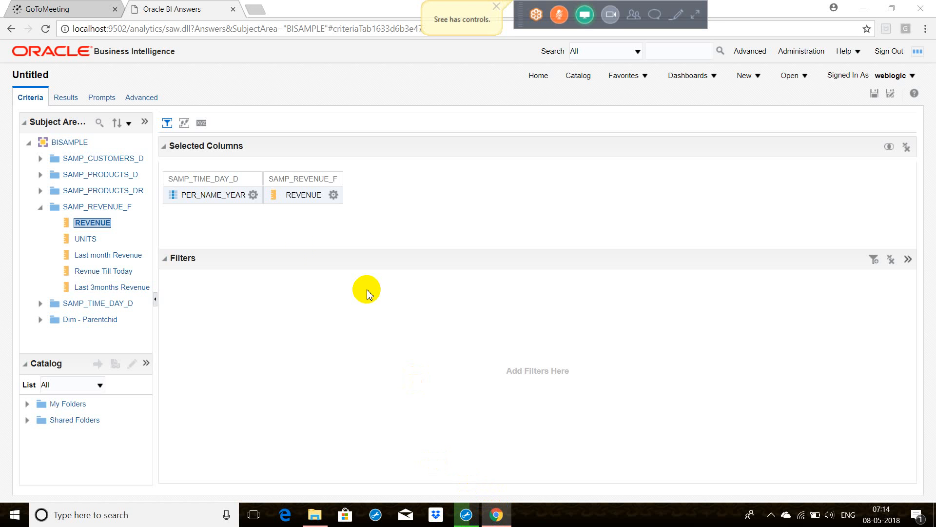
left_click(253, 196)
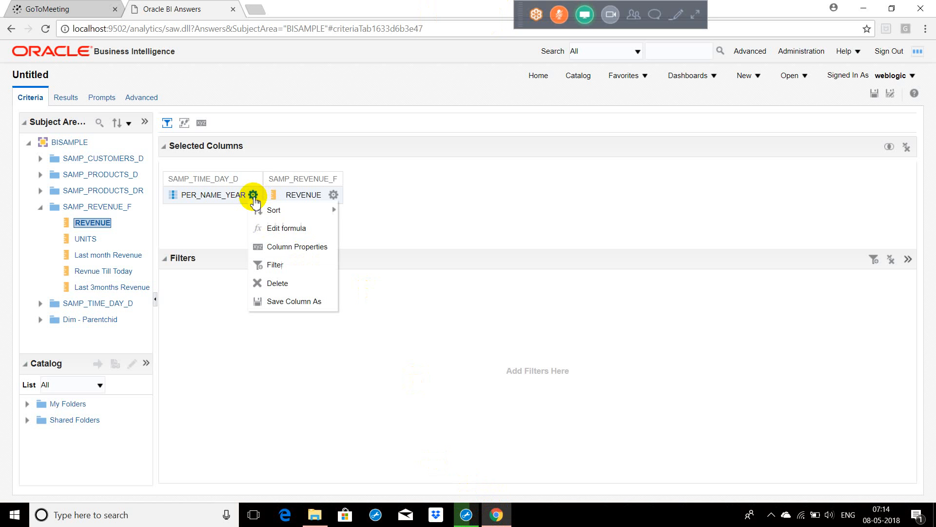
left_click(267, 266)
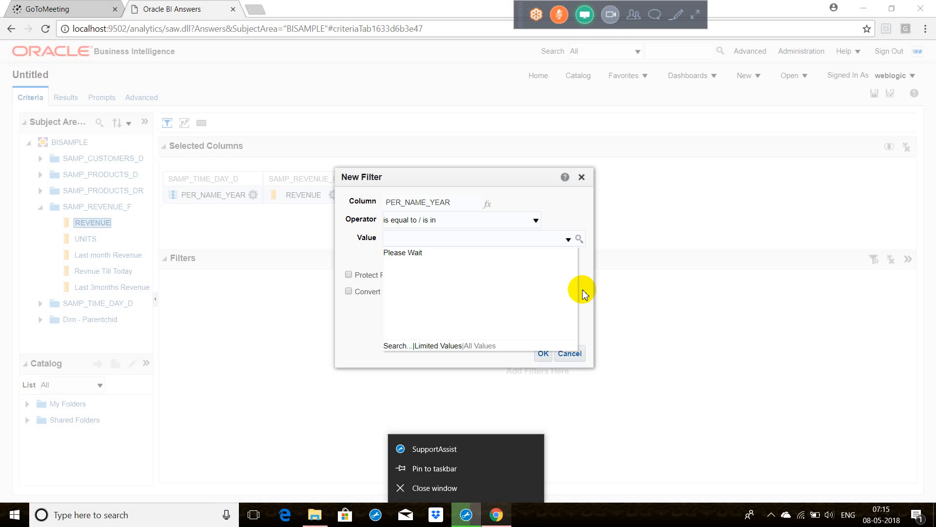
Try to close the SupportAssist window that overlaps the browser from the Windows taskbar.
left_click(480, 522)
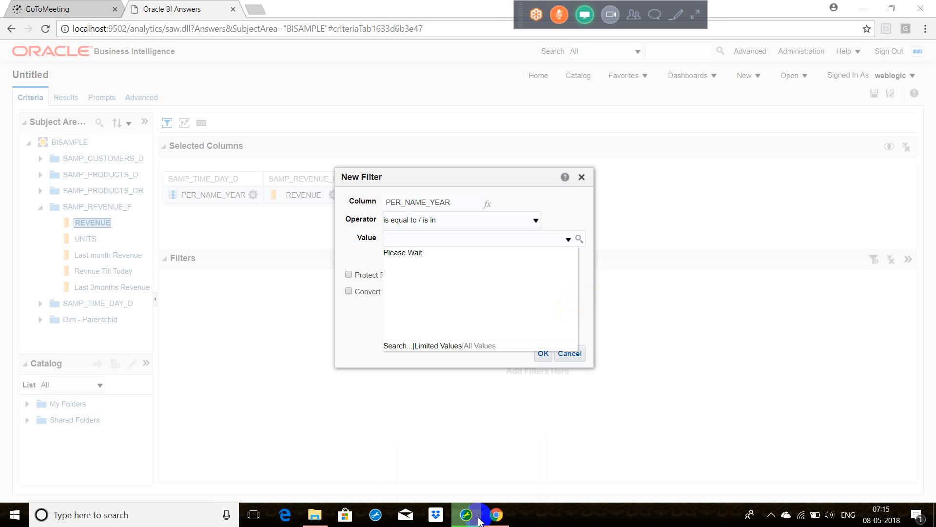
left_click(443, 493)
right_click(476, 519)
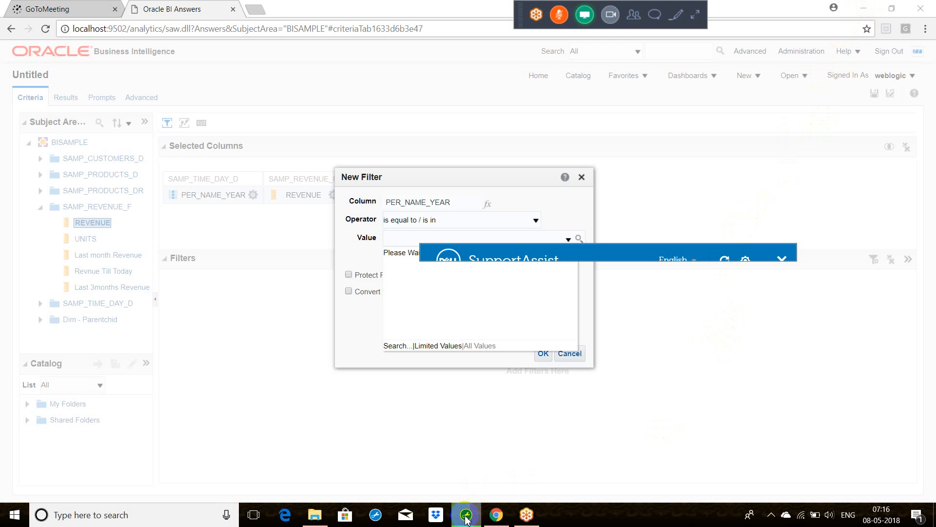
mouse_move(466, 519)
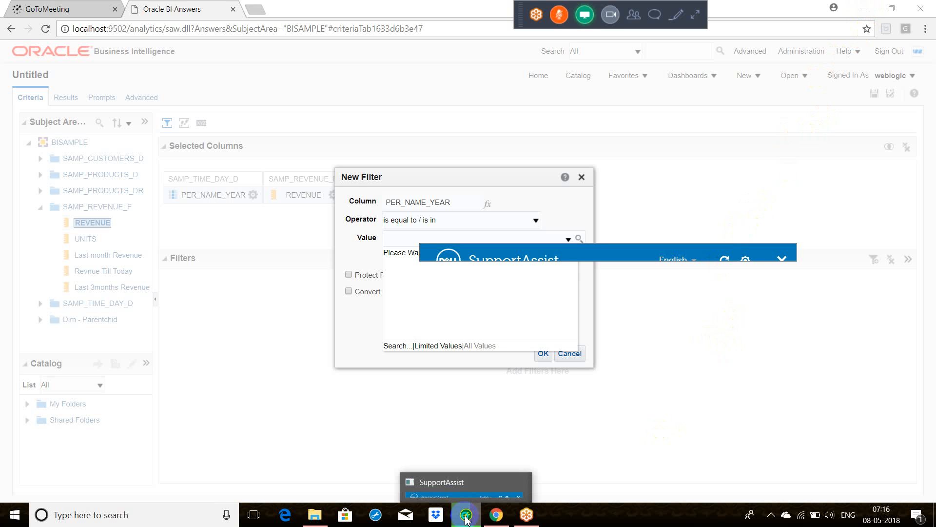
left_click(467, 520)
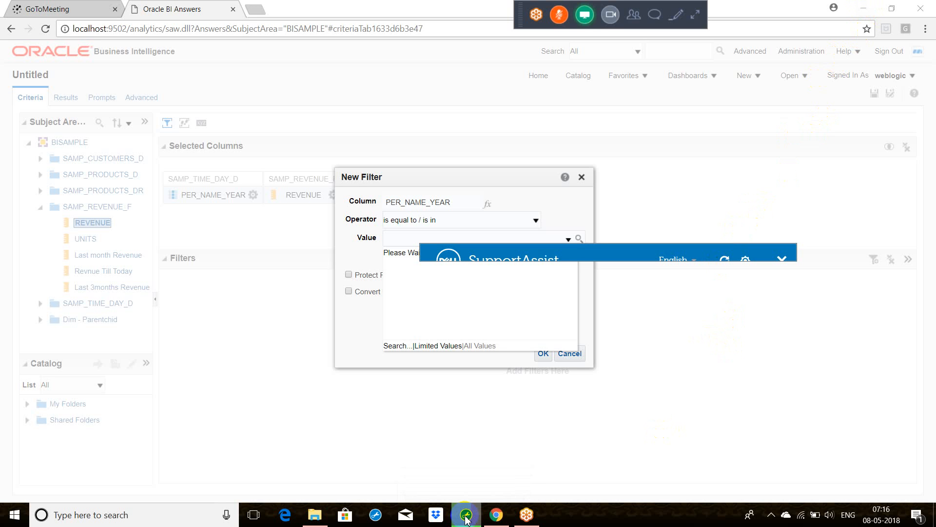
right_click(466, 519)
left_click(463, 488)
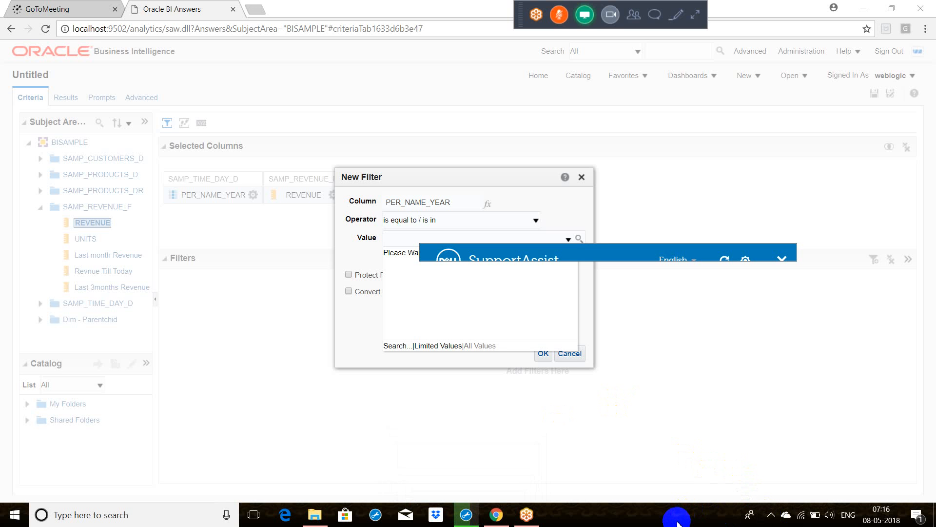
Open Windows Task Manager, end the SupportAssist task until it is gone from the apps, and close Task Manager.
right_click(629, 516)
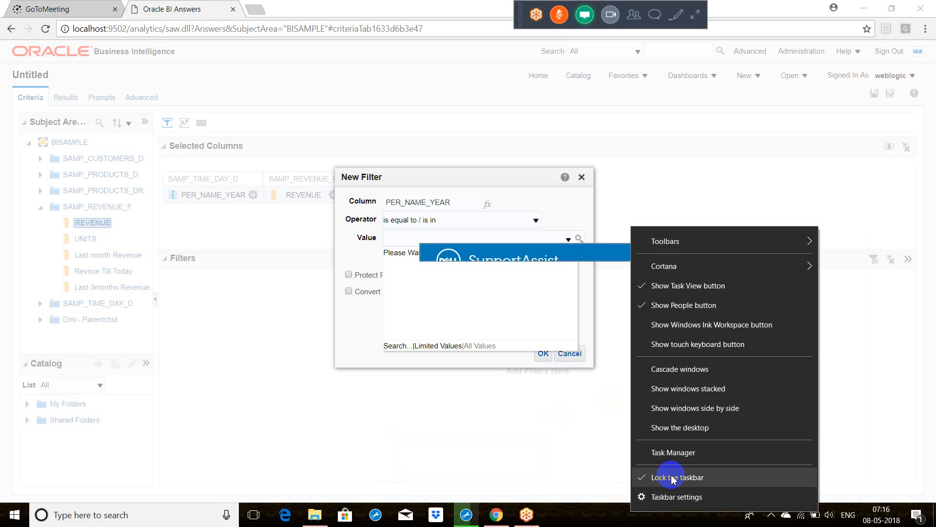
left_click(677, 452)
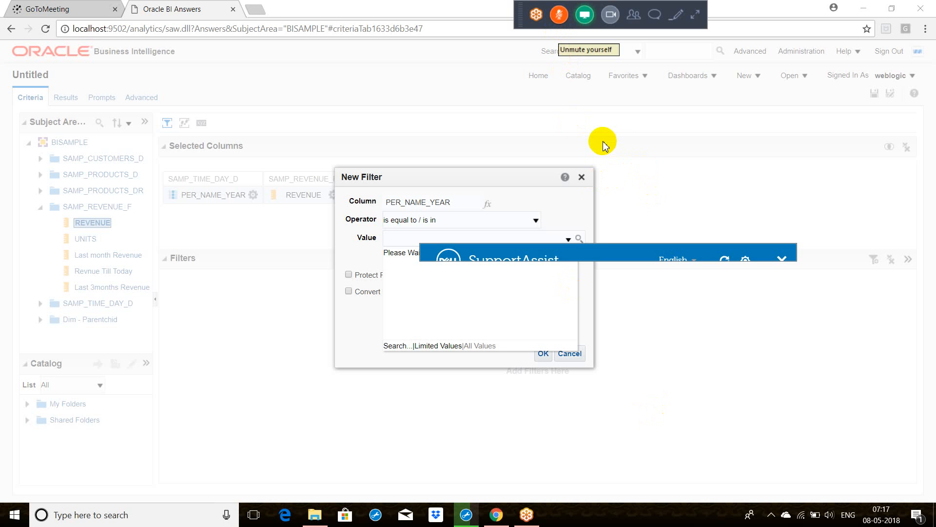
key("ctrl+shift+Escape")
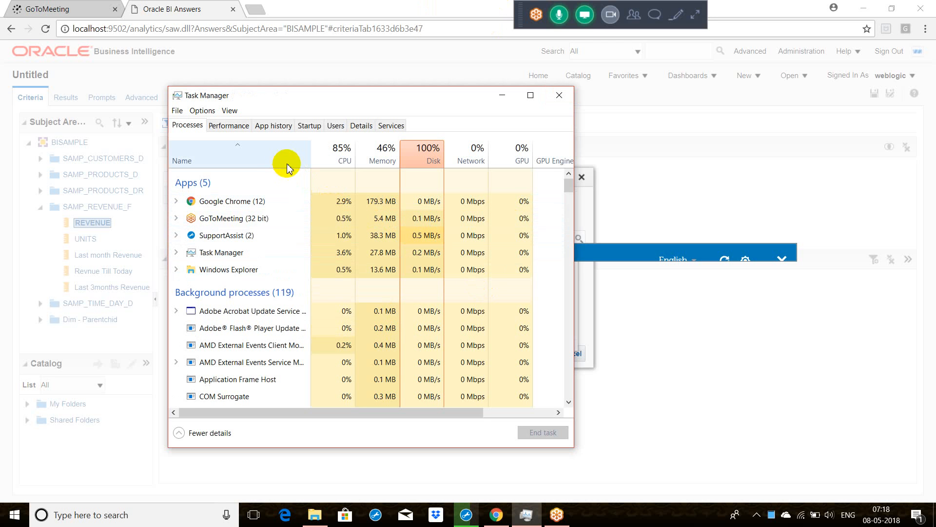
left_click(251, 236)
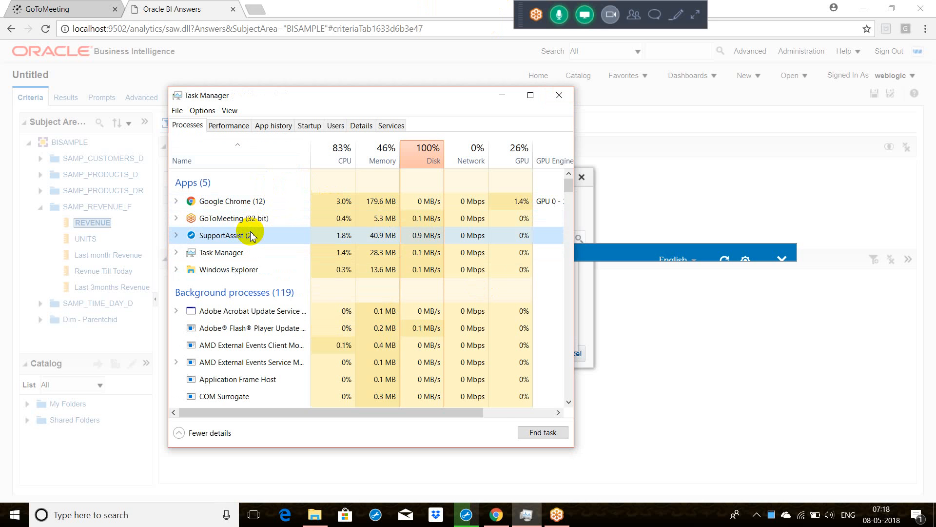
left_click(535, 433)
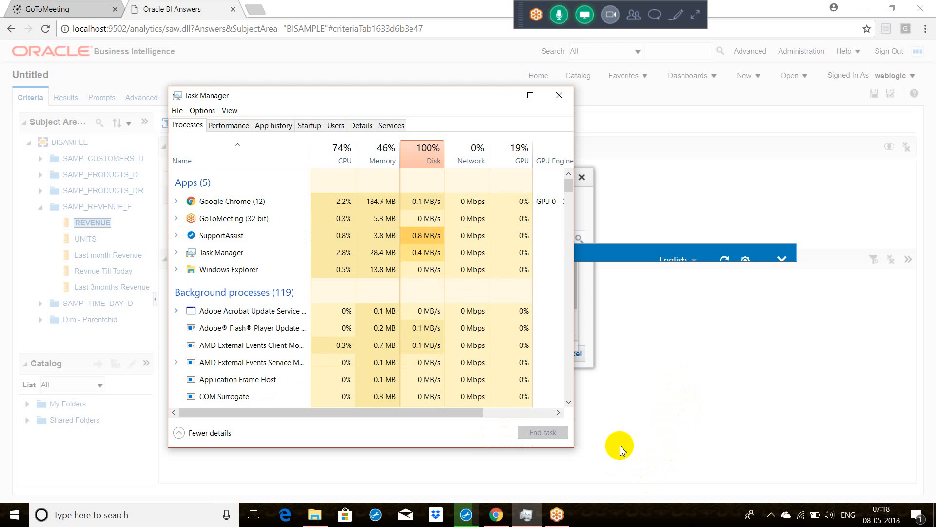
left_click(236, 238)
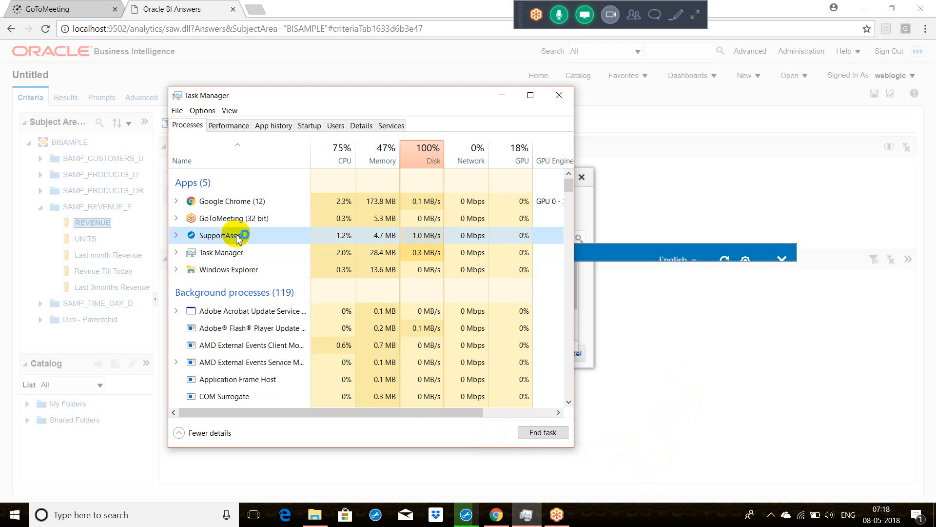
left_click(555, 431)
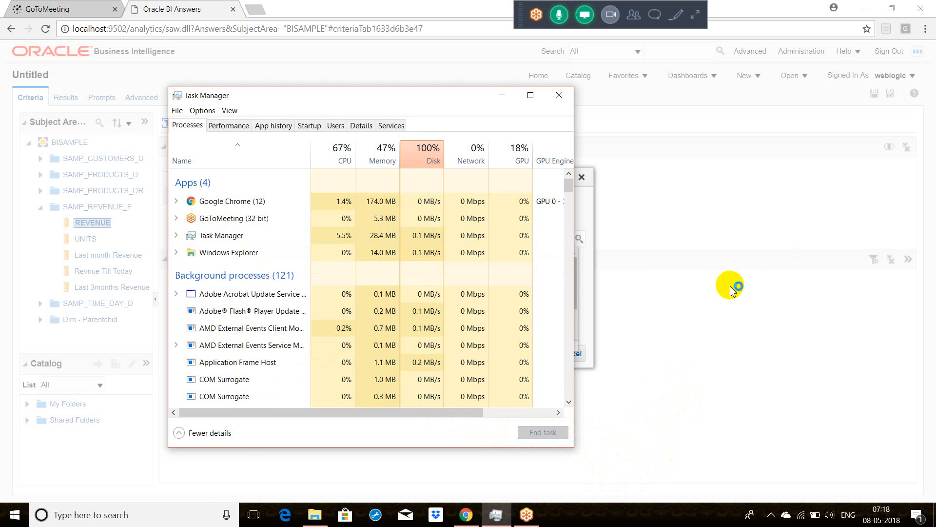
left_click(559, 97)
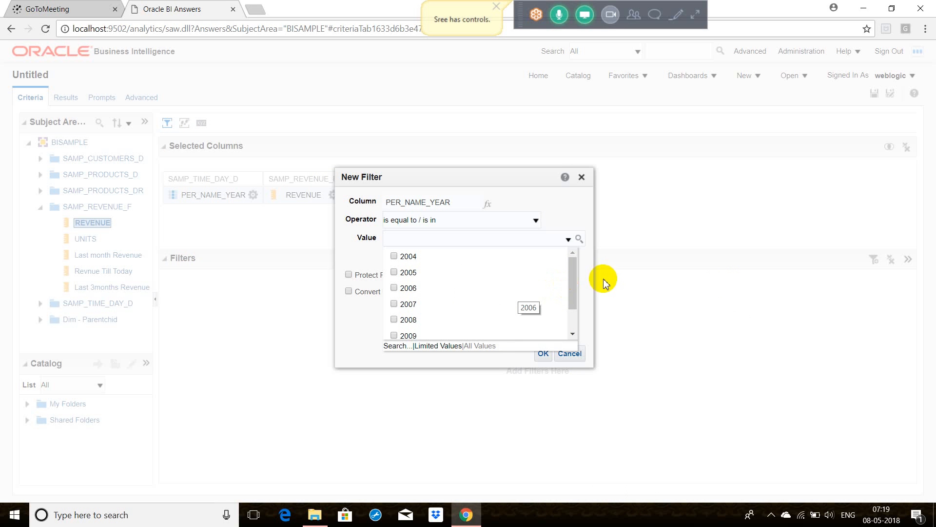
left_click(559, 14)
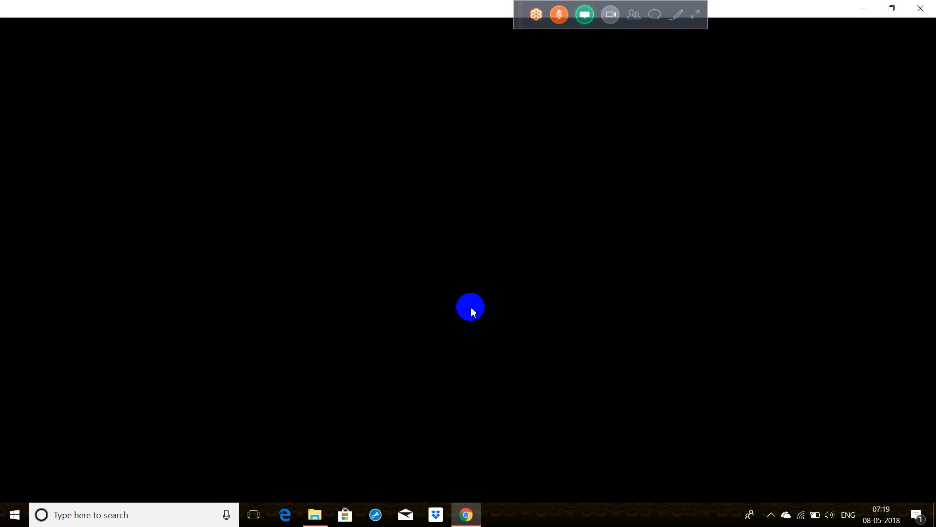
Close the black window and apply the new PER_NAME_YEAR filter with the values 2004, 2008 and 2009.
left_click(918, 10)
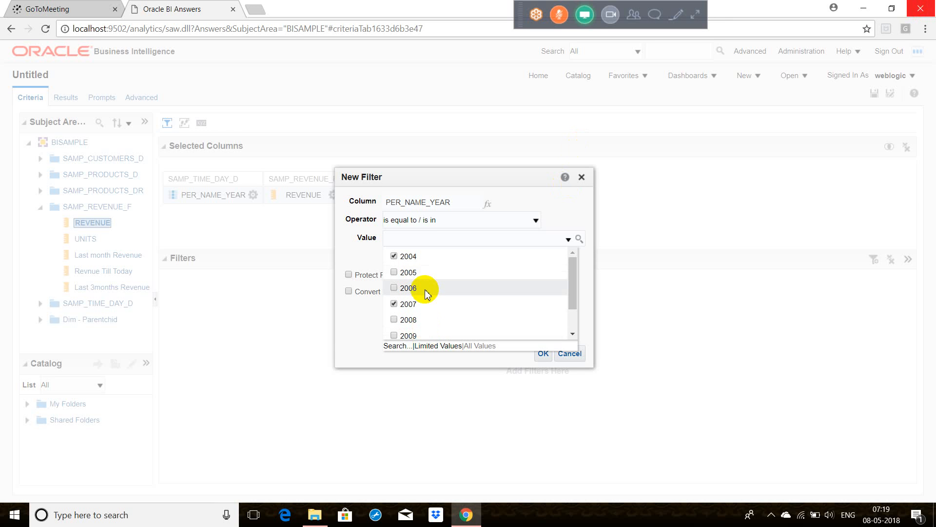
left_click(394, 320)
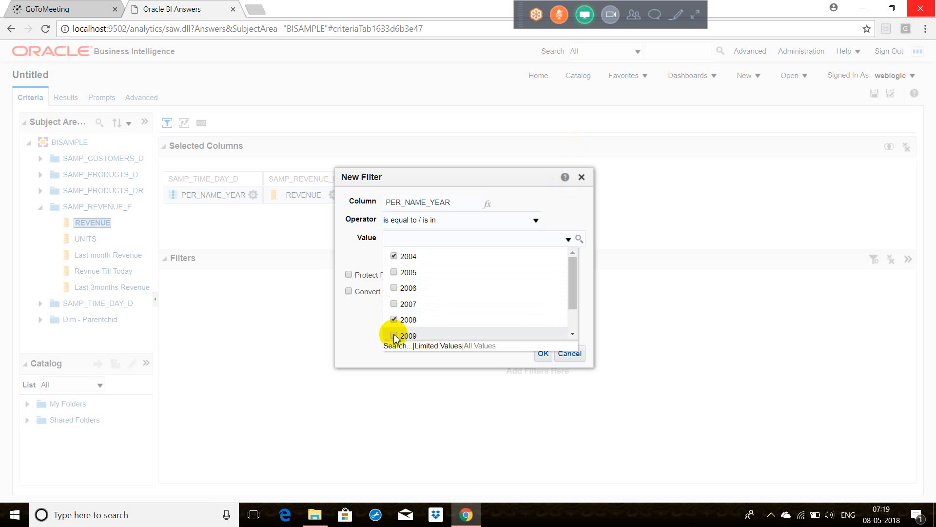
left_click(394, 336)
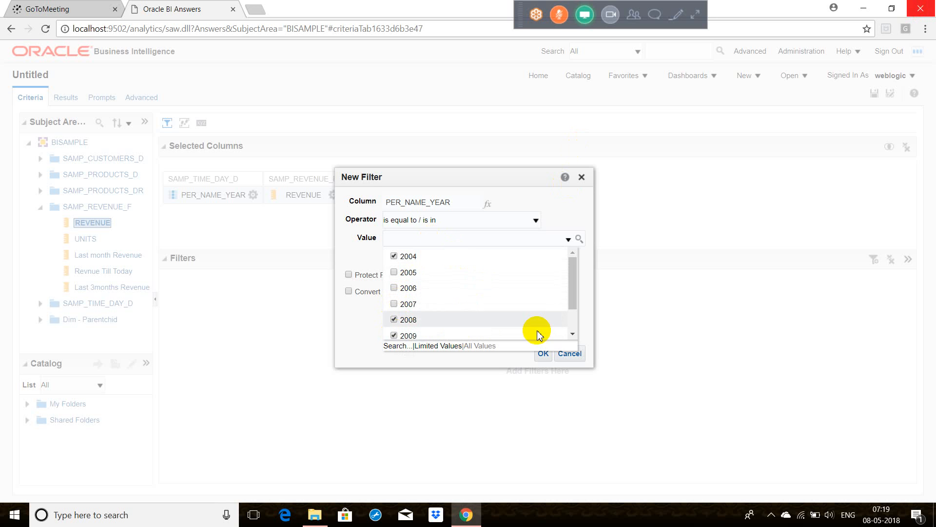
left_click(543, 352)
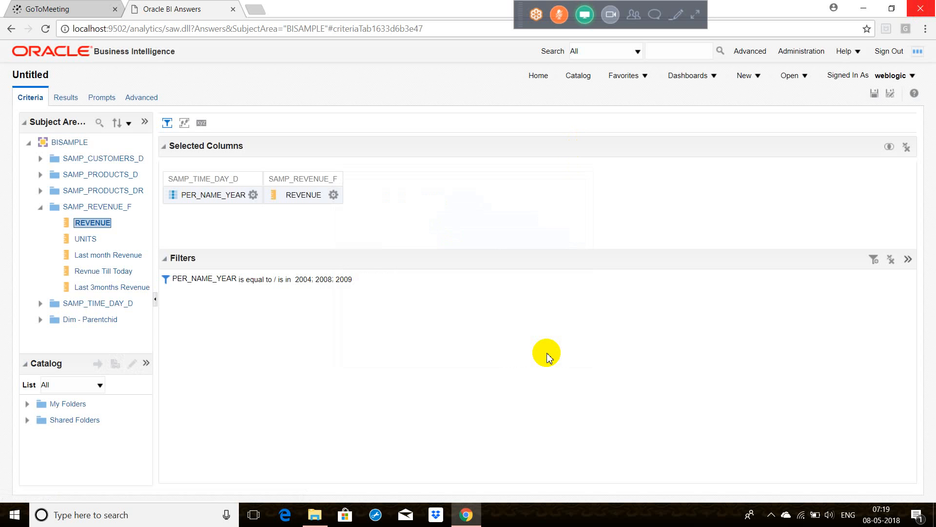
Review the PER_NAME_YEAR filter's values in its edit dialog and display the filtered analysis results.
mouse_move(326, 282)
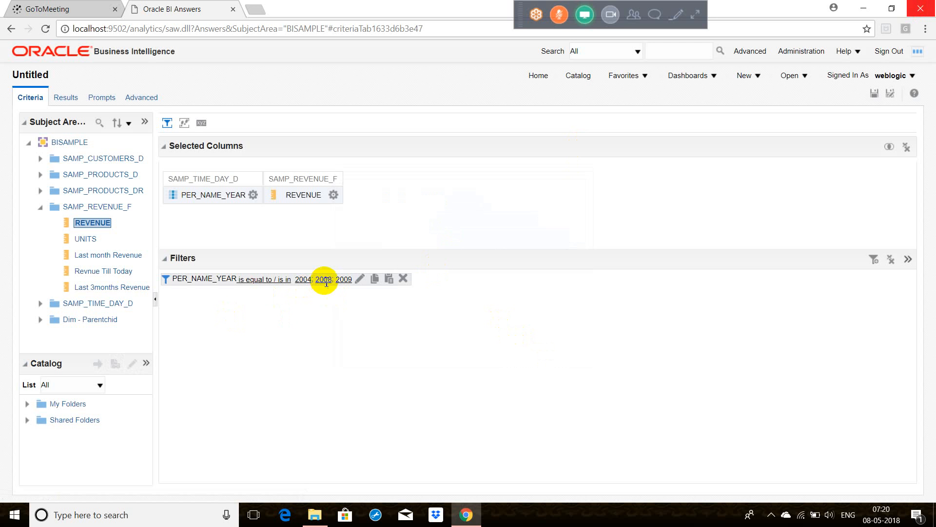
left_click(359, 278)
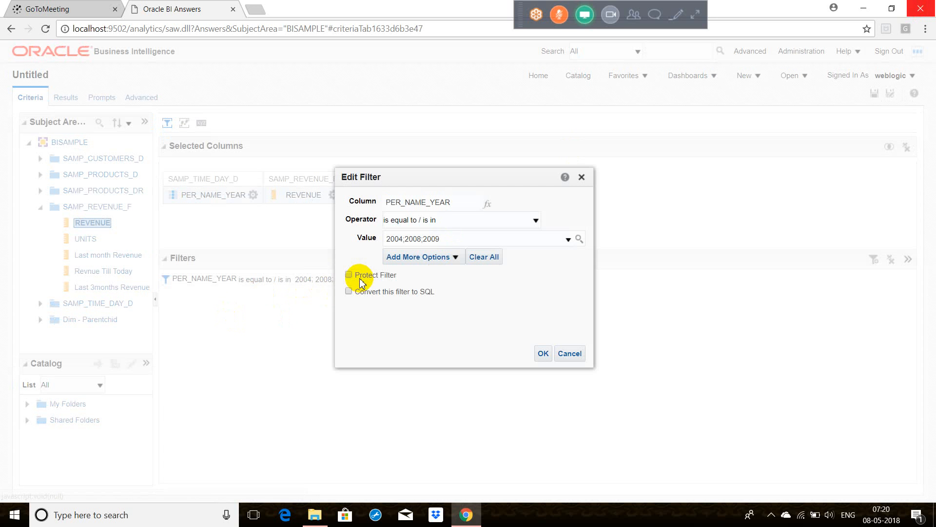
triple_click(406, 239)
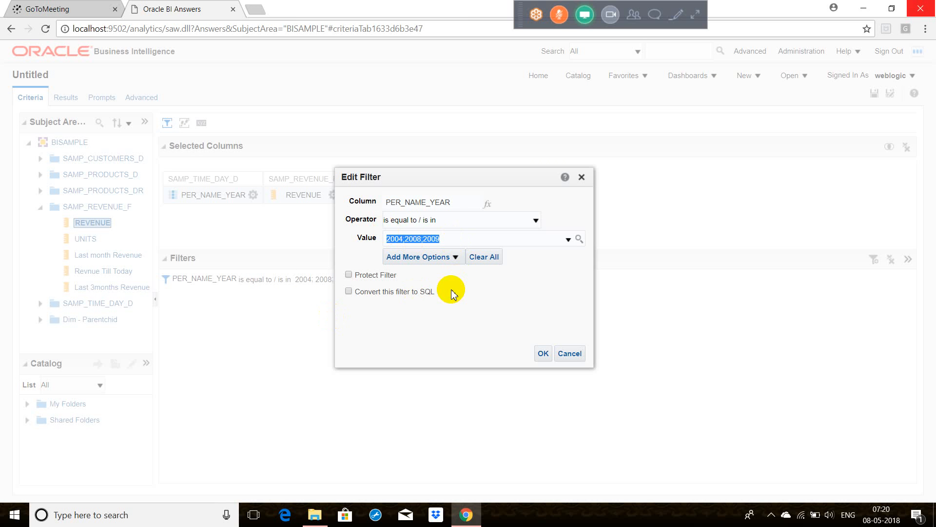
left_click(542, 353)
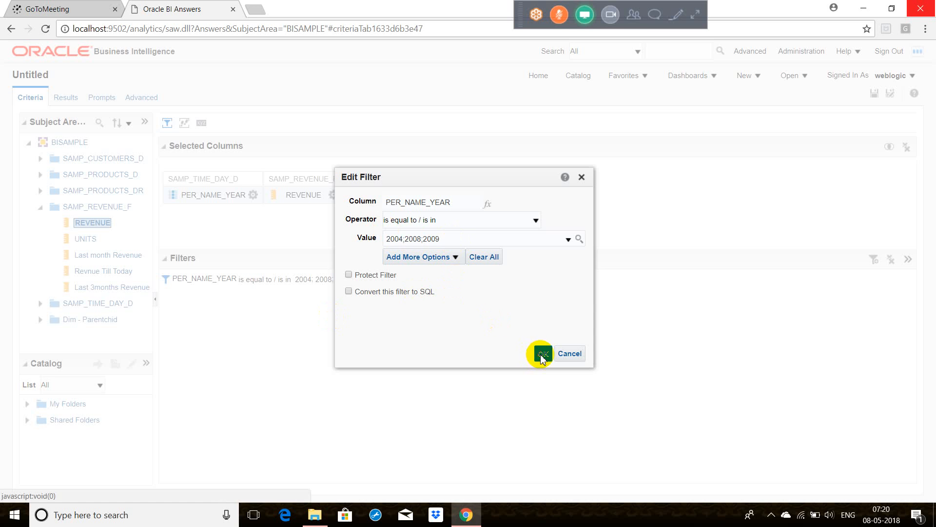
left_click(64, 103)
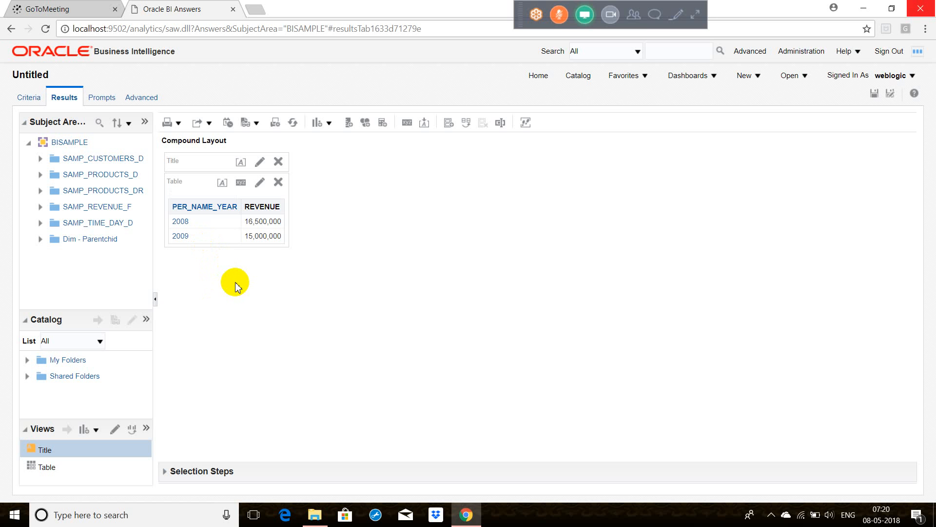
Return to the criteria, open a new PER_NAME_YEAR filter converted to SQL, inspect its where clause and cancel it.
left_click(37, 100)
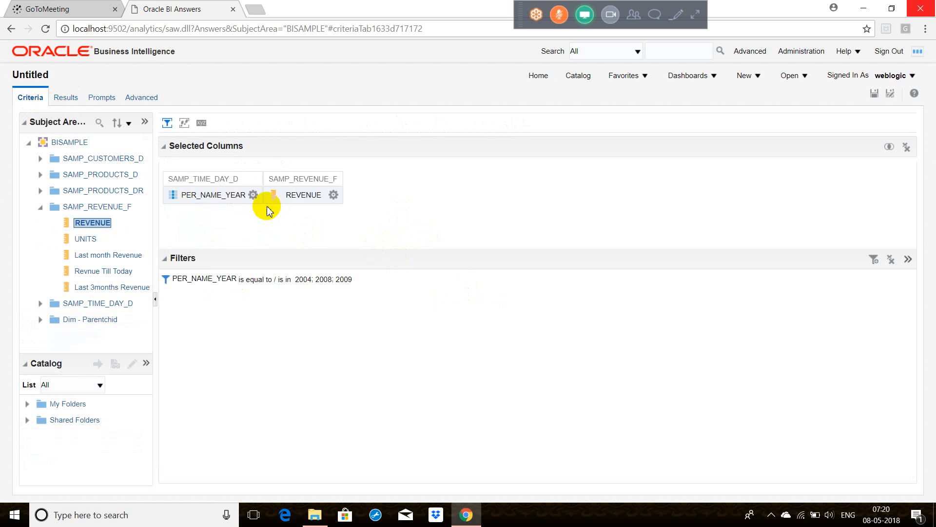
left_click(253, 196)
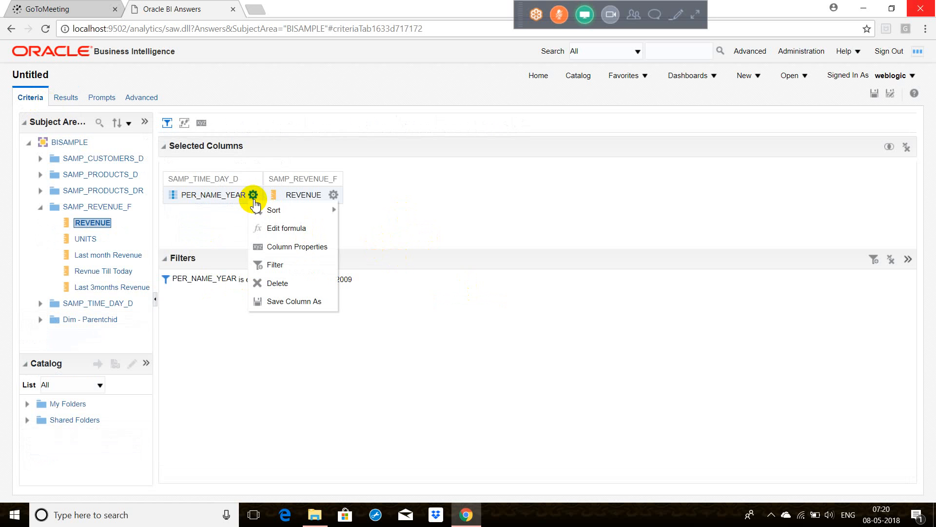
left_click(292, 265)
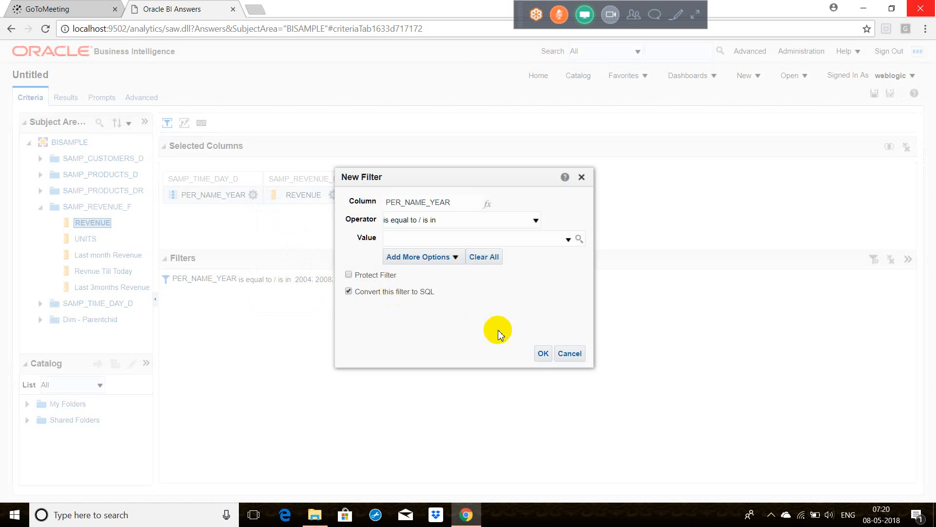
left_click(542, 354)
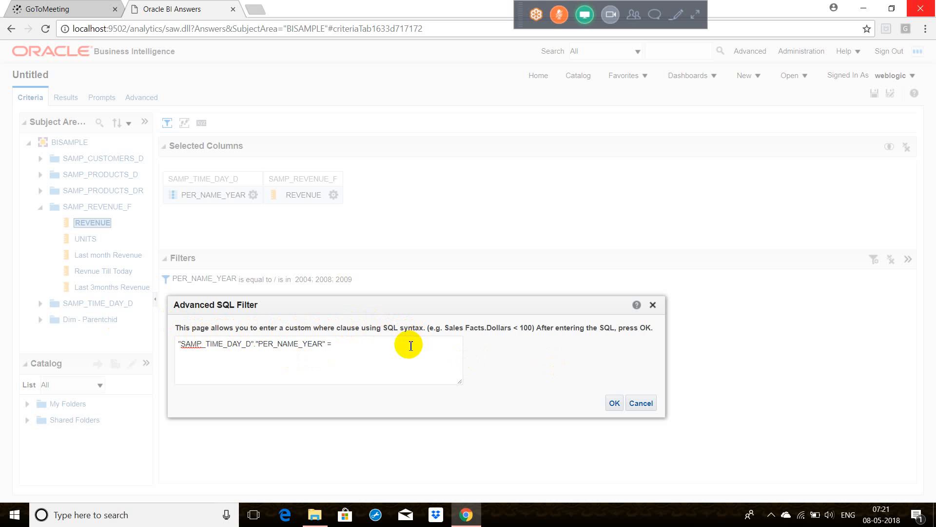
left_click_drag(345, 349, 168, 343)
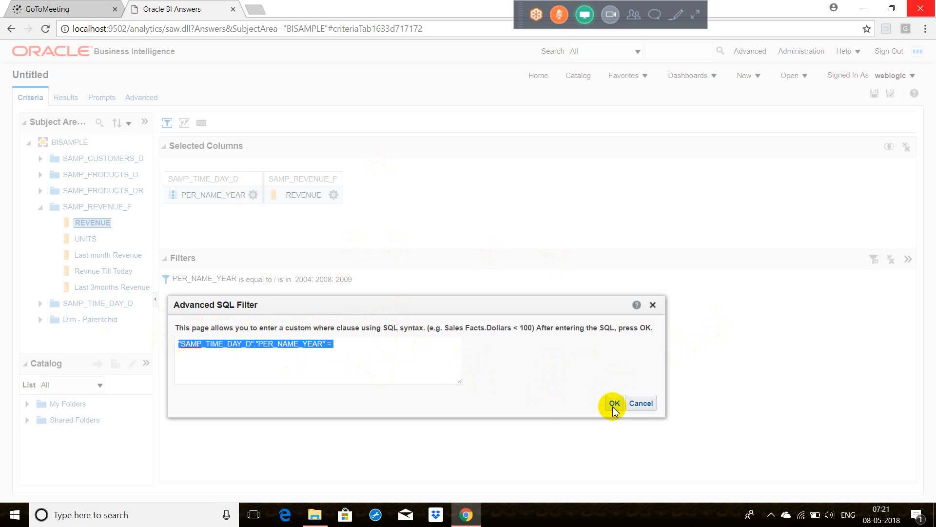
left_click(641, 403)
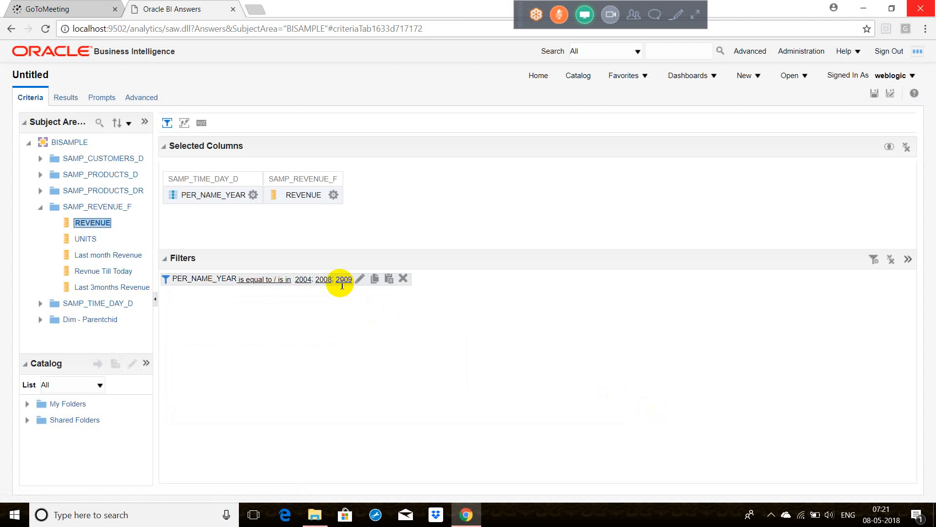
Edit the existing PER_NAME_YEAR filter, look through its operators and turn on Protect Filter.
left_click(358, 277)
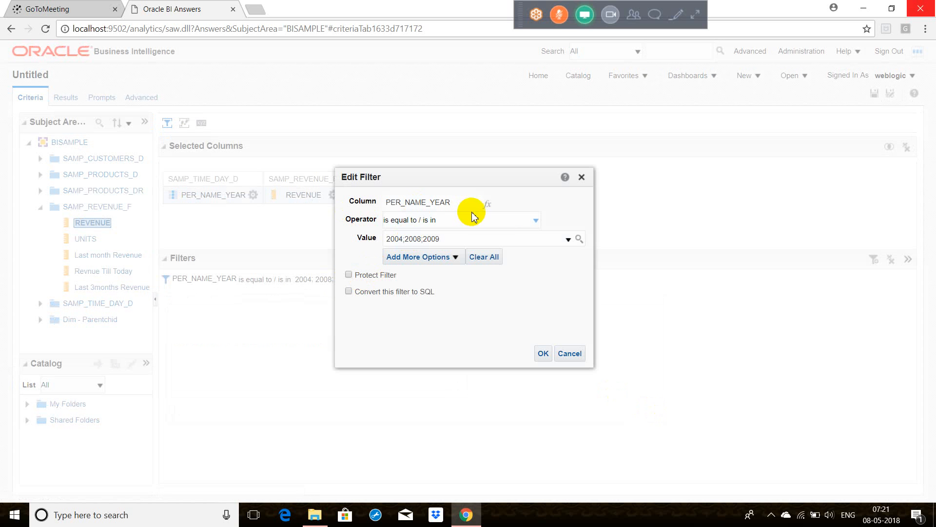
left_click(534, 220)
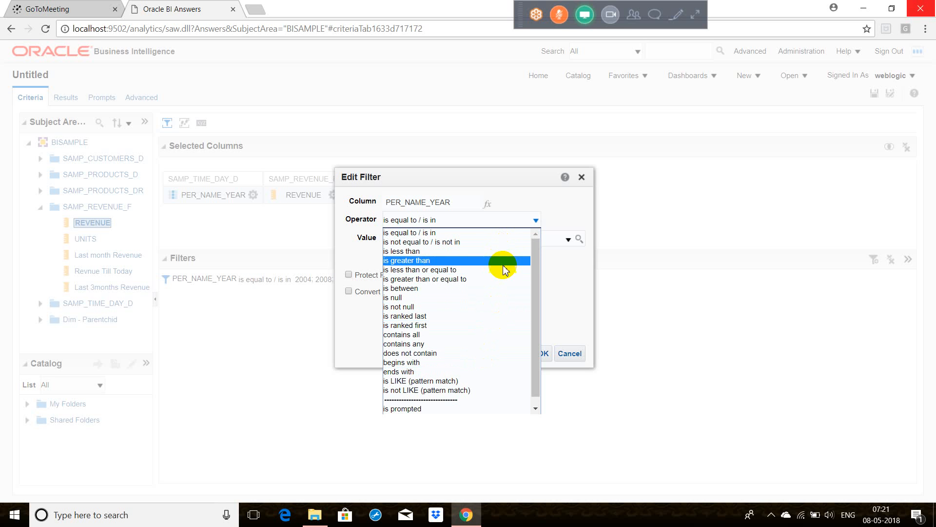
left_click(364, 314)
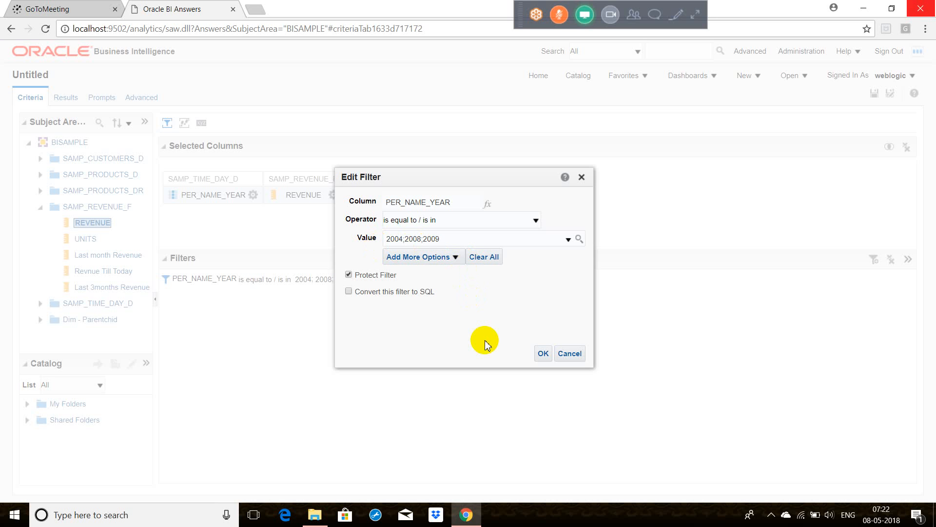
left_click(539, 353)
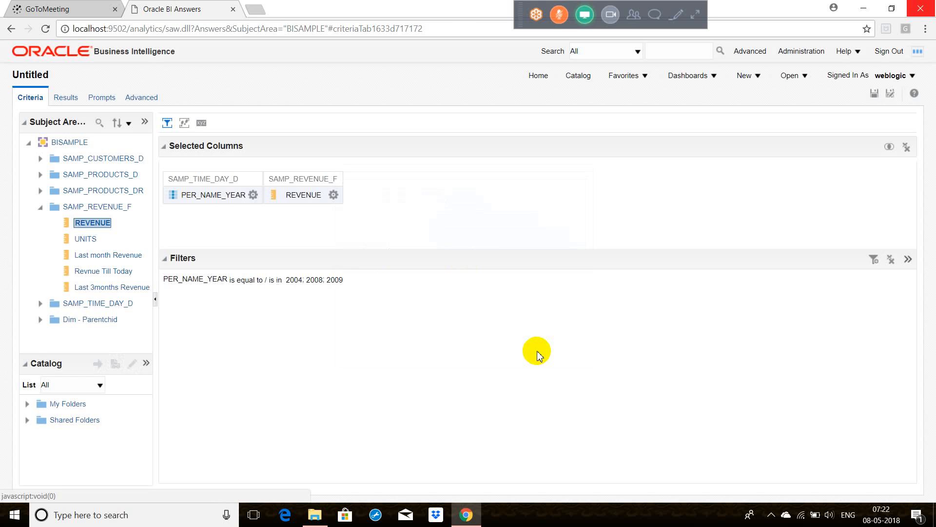
Check the analysis results with the protected filter, return to the criteria and reopen the filter's settings without changes.
mouse_move(169, 288)
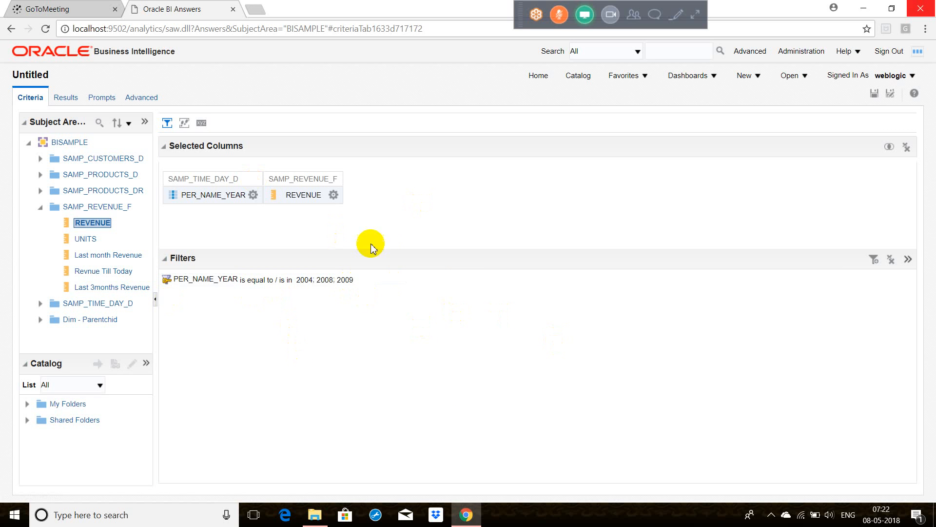
left_click(61, 97)
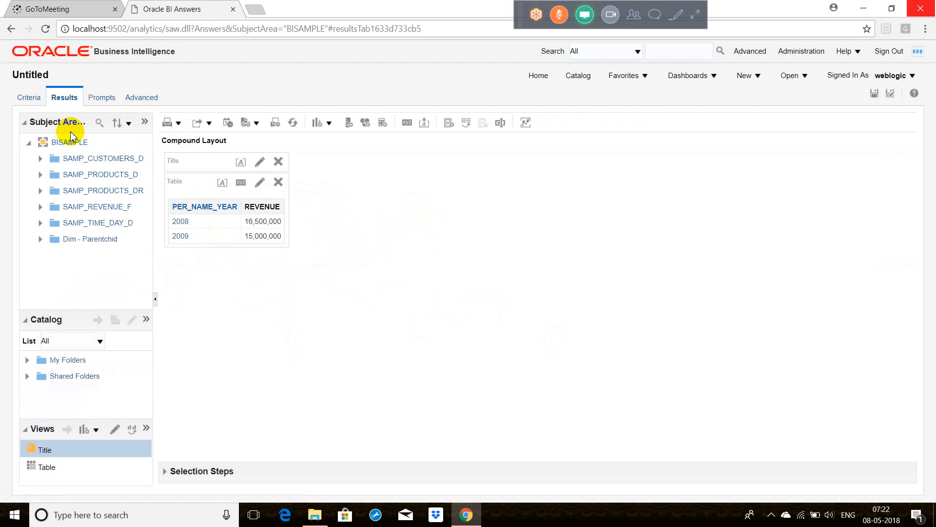
left_click(36, 98)
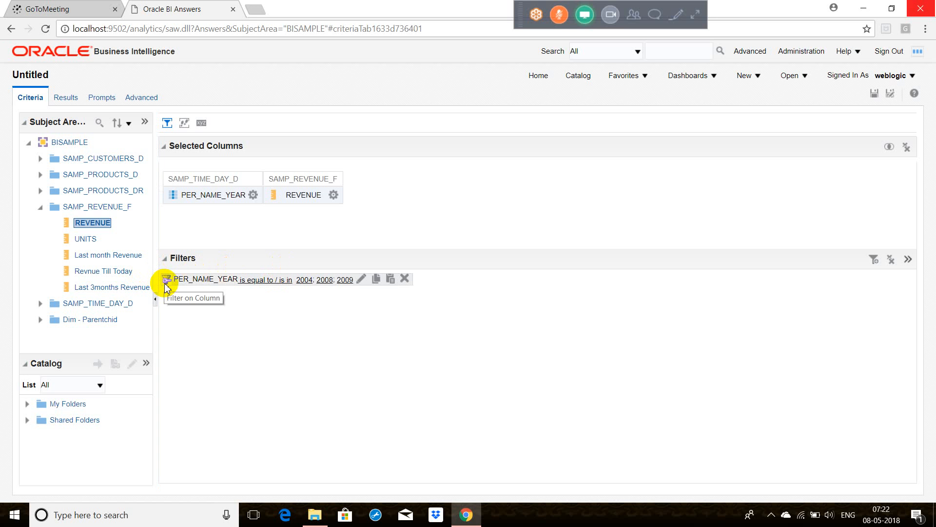
left_click(361, 280)
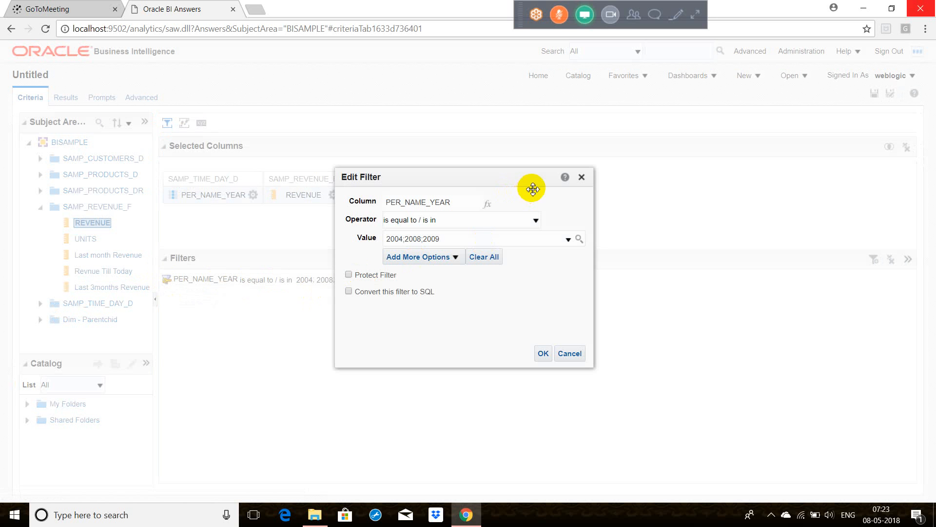
left_click(582, 176)
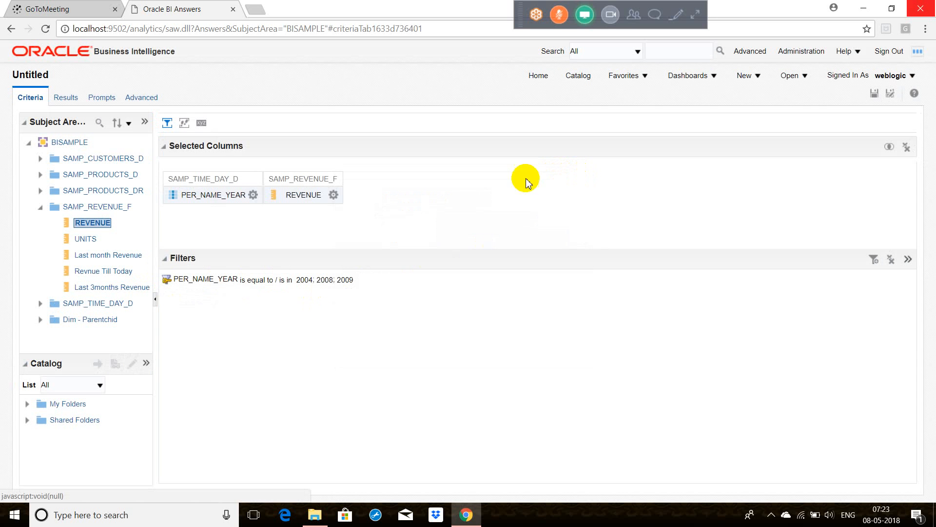
left_click(252, 195)
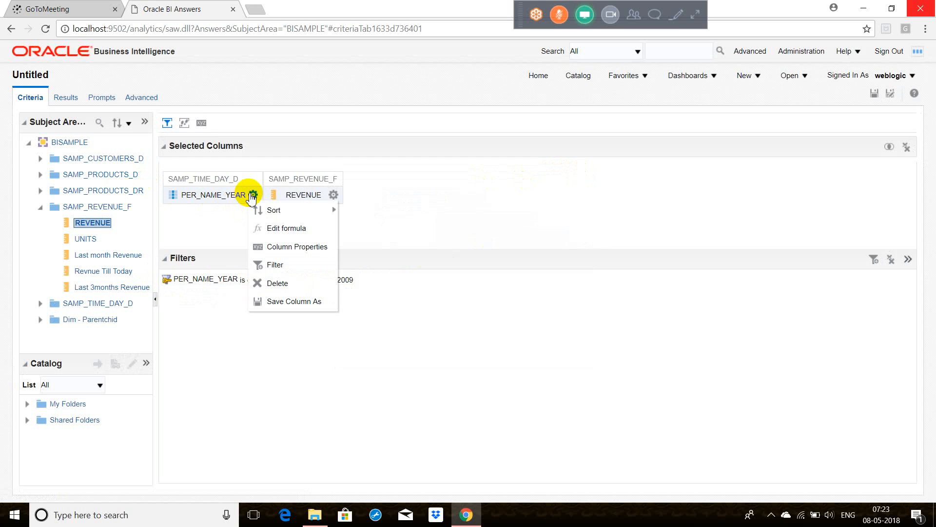
left_click(486, 303)
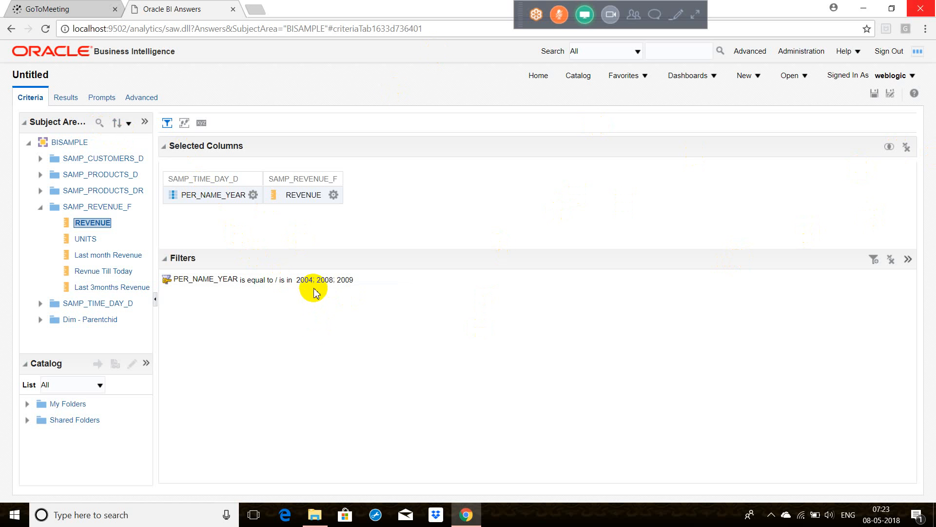
mouse_move(319, 285)
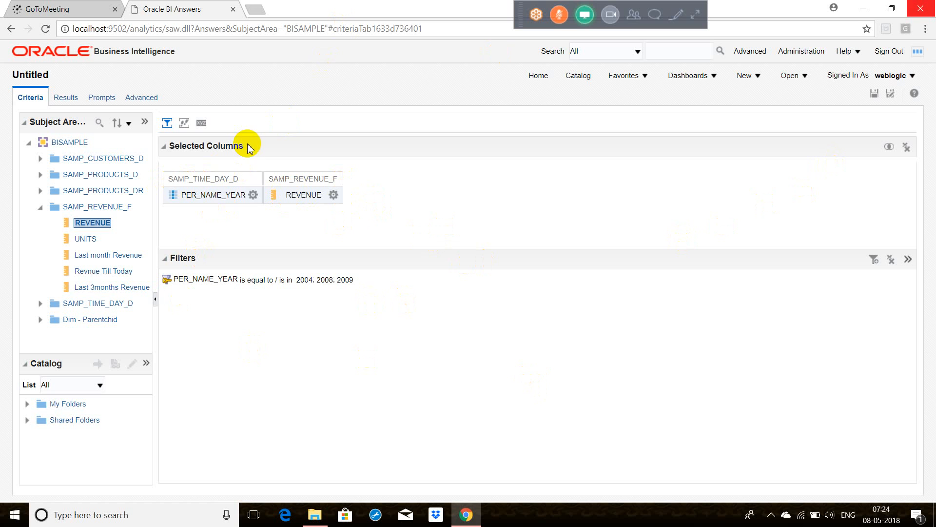
left_click(253, 194)
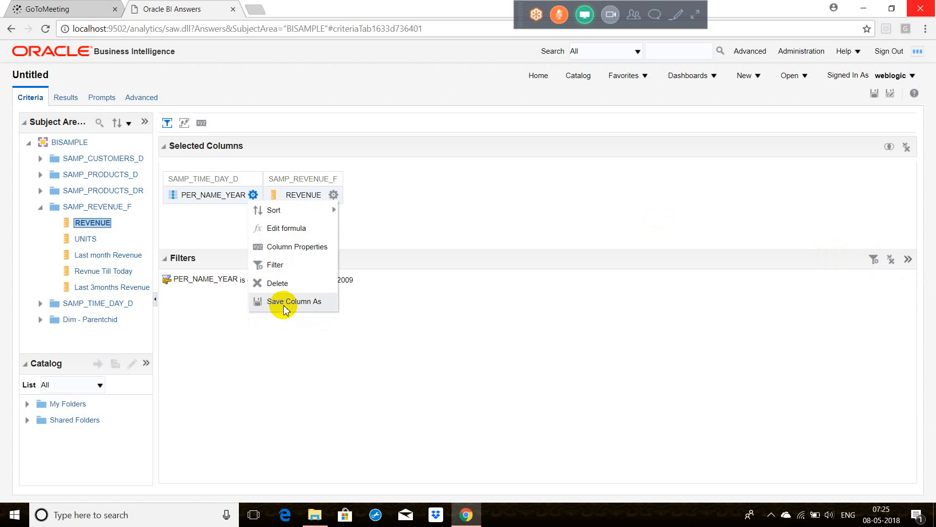
left_click(454, 381)
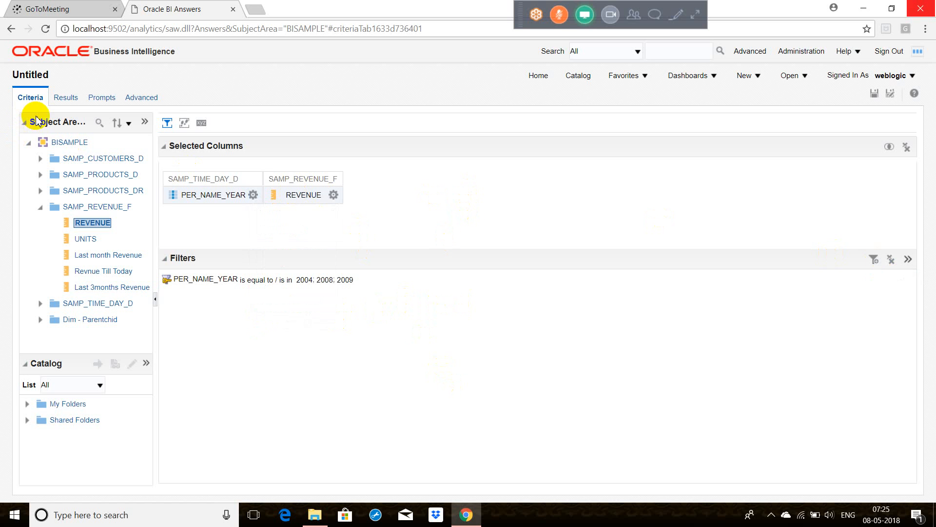
Open the title view of the results for editing and enter the title "Revenue by Year".
left_click(68, 100)
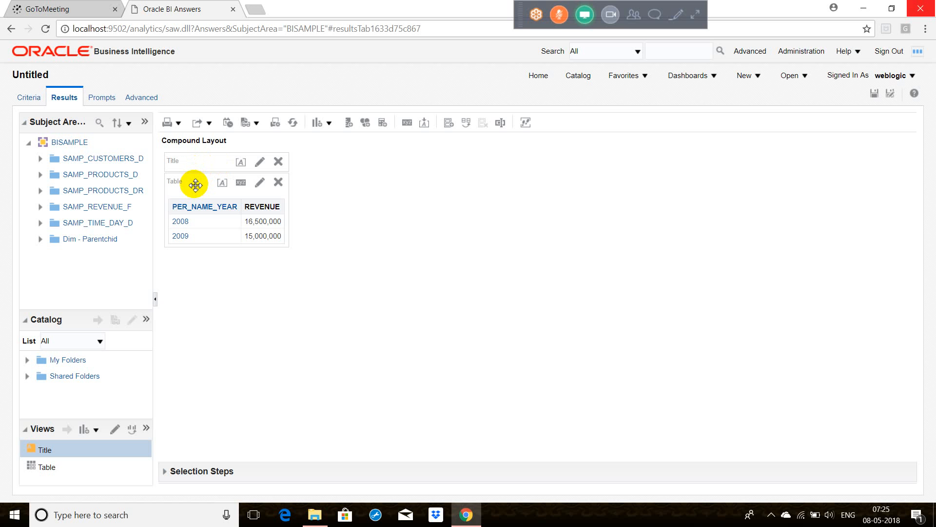
left_click(260, 165)
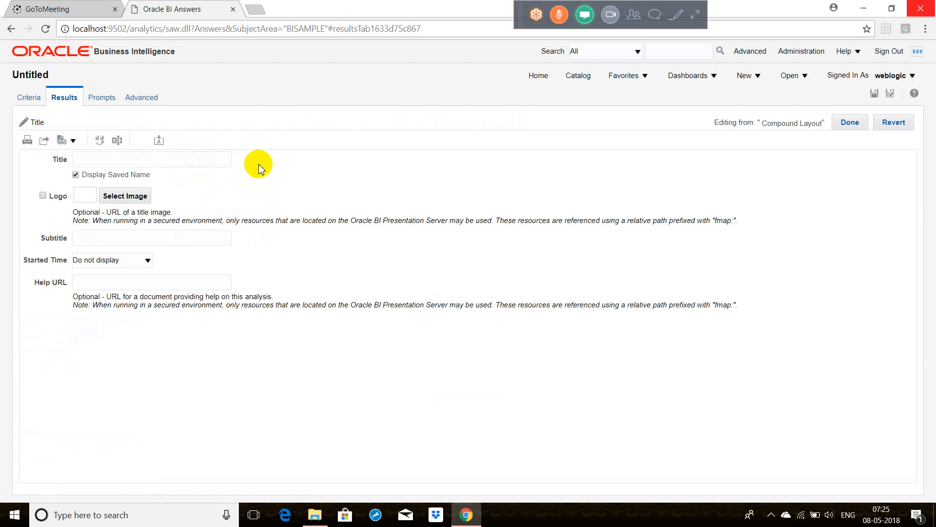
left_click(191, 156)
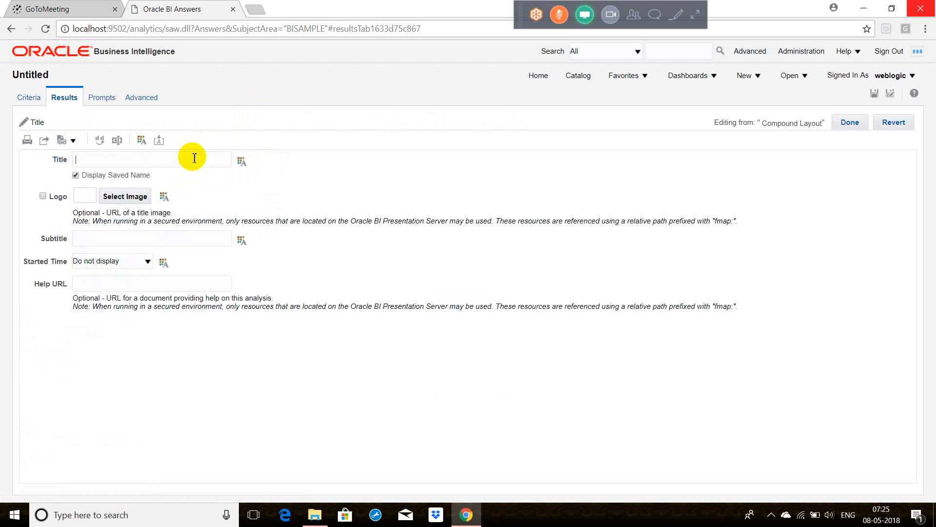
left_click(100, 239)
left_click(218, 162)
type("Revenu by")
key("BackSpace")
key("BackSpace")
key("BackSpace")
key("BackSpace")
type("r")
key("BackSpace")
type("nue")
key("BackSpace")
key("BackSpace")
key("BackSpace")
type("venue by Yea")
Format the title text as Bold Italic with a font size of 40.
left_click(245, 161)
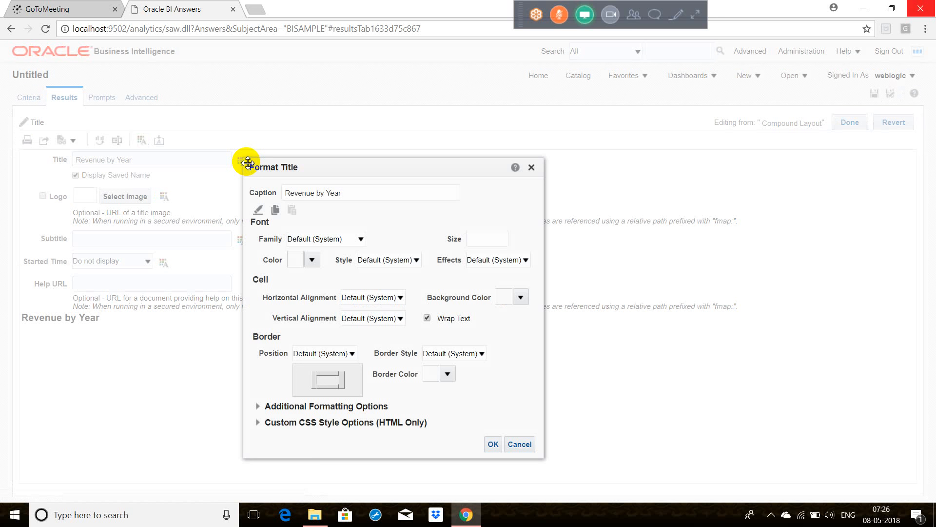
left_click(417, 259)
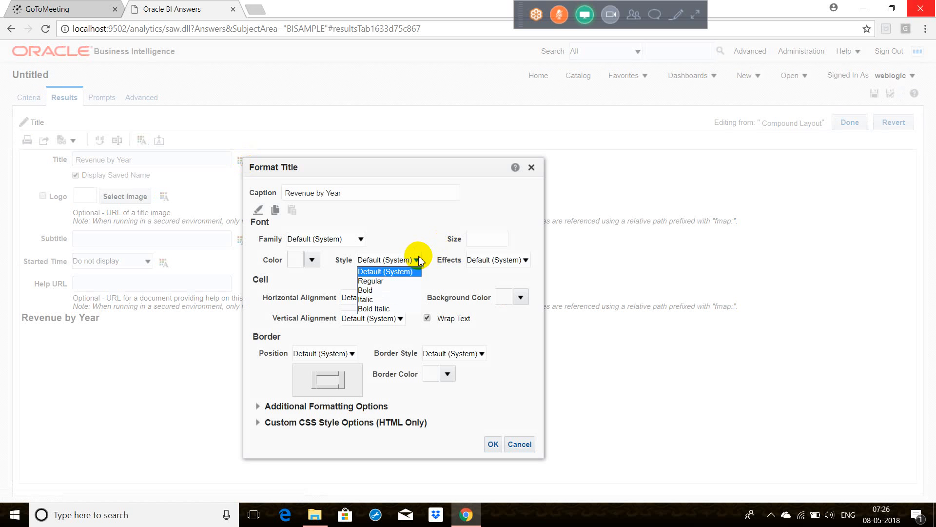
left_click(396, 308)
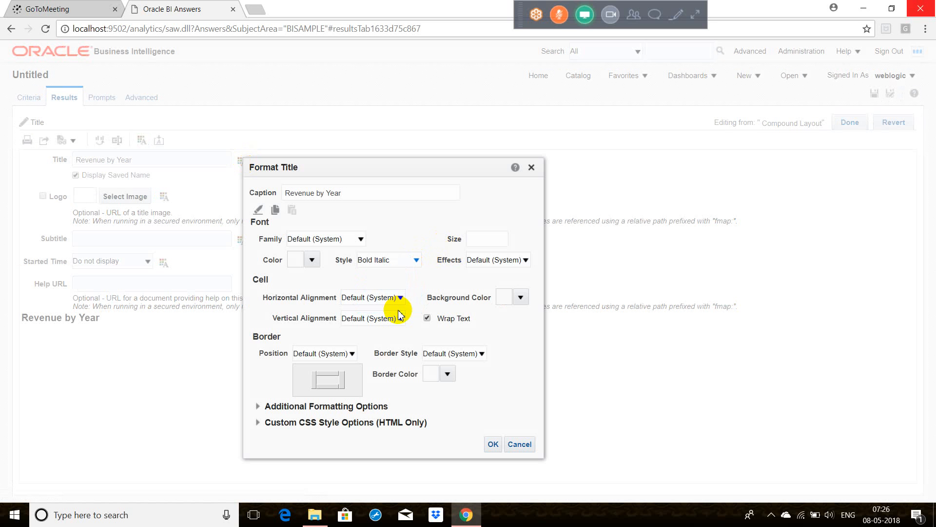
left_click(498, 239)
type("40")
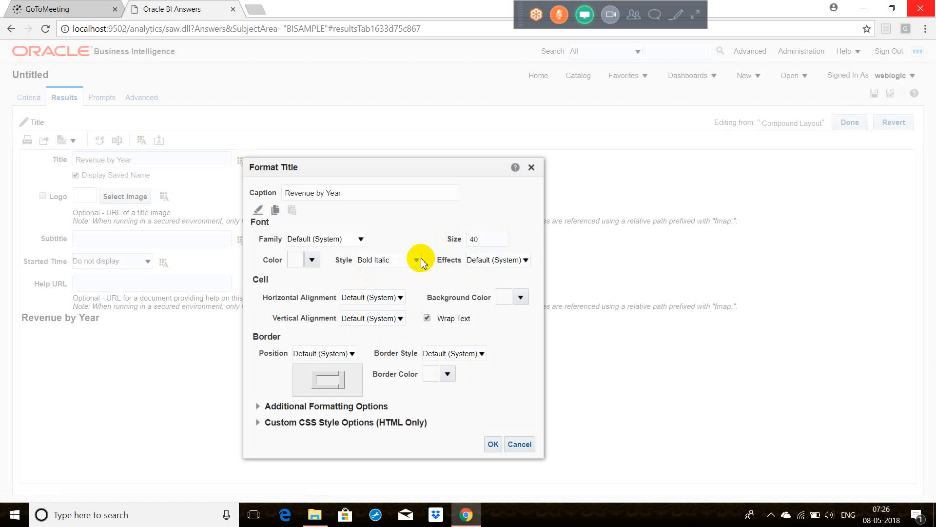
left_click(493, 441)
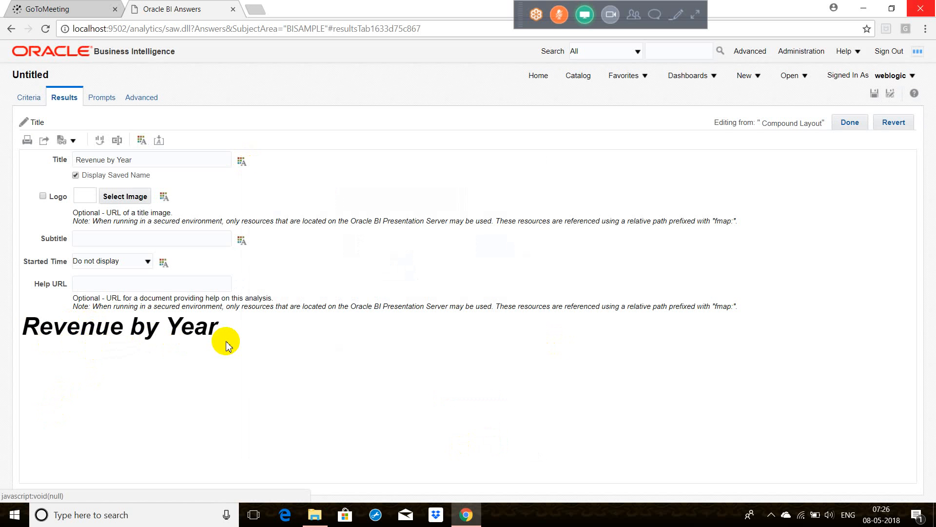
left_click(124, 198)
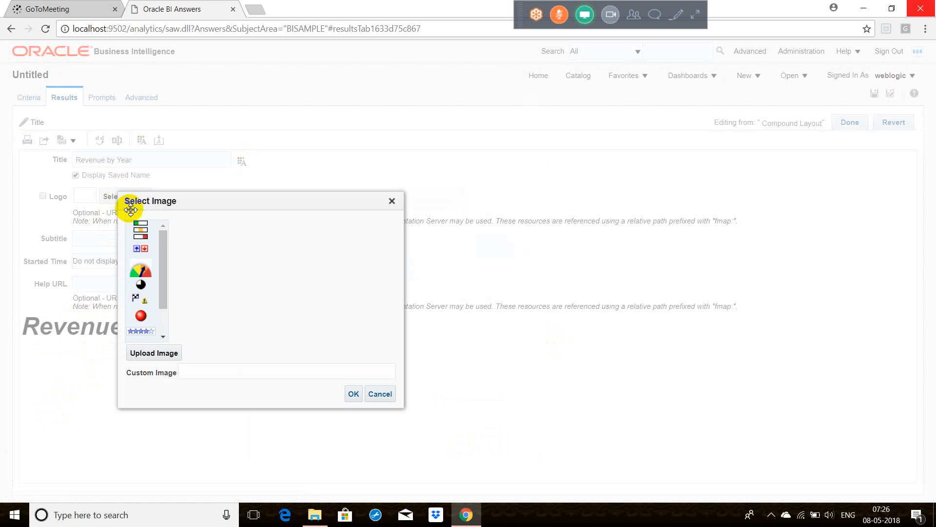
left_click(155, 317)
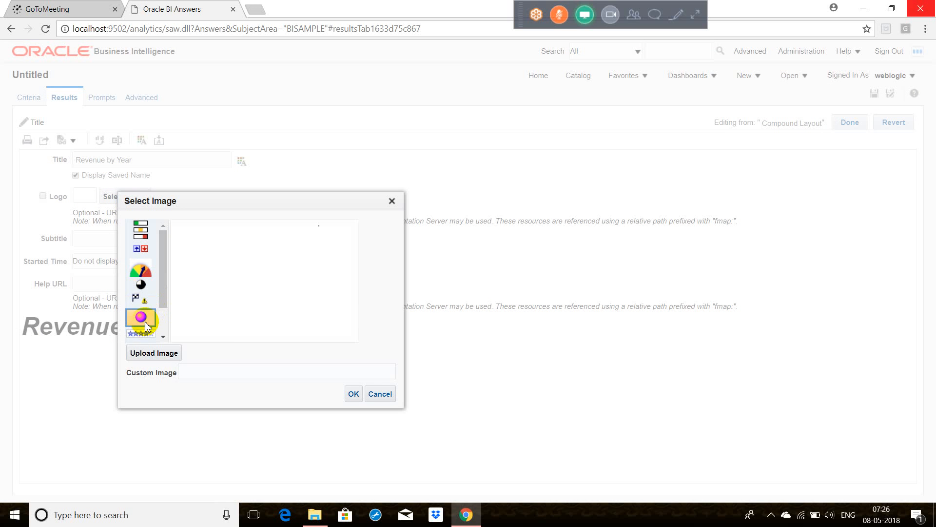
left_click(350, 395)
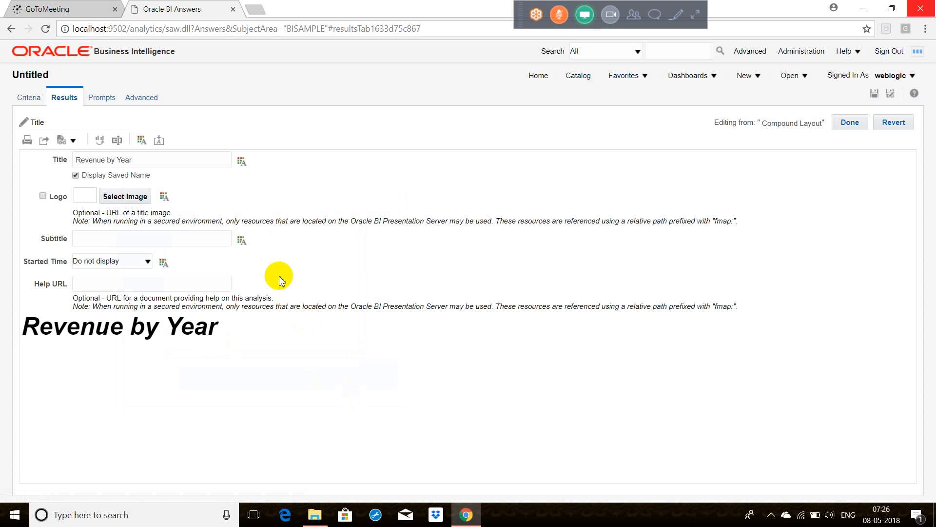
Set the title's logo to the first red-yellow-green gauge in the second row of the gauge images.
left_click(128, 197)
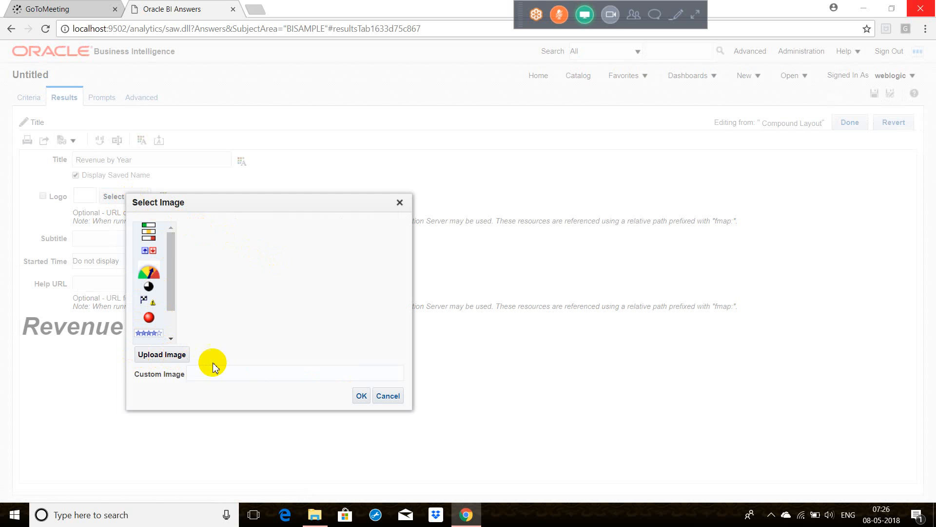
left_click(170, 361)
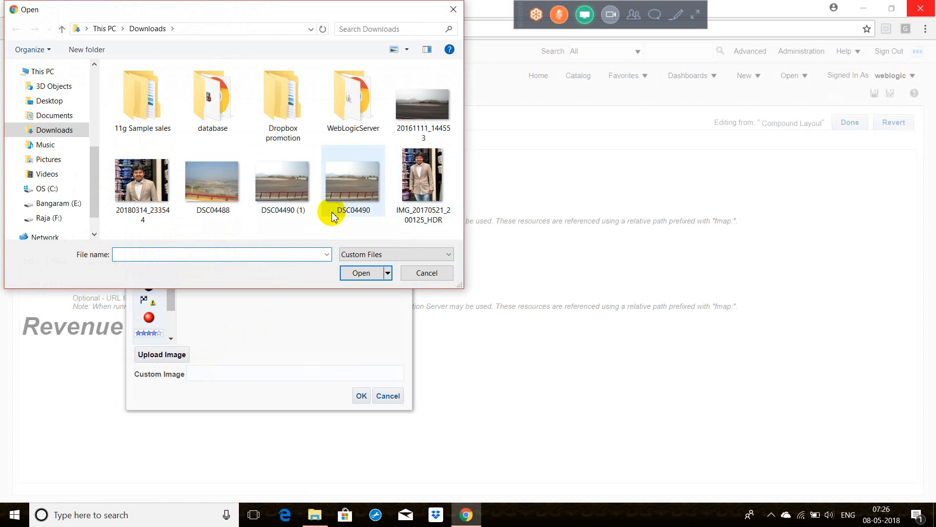
left_click(424, 274)
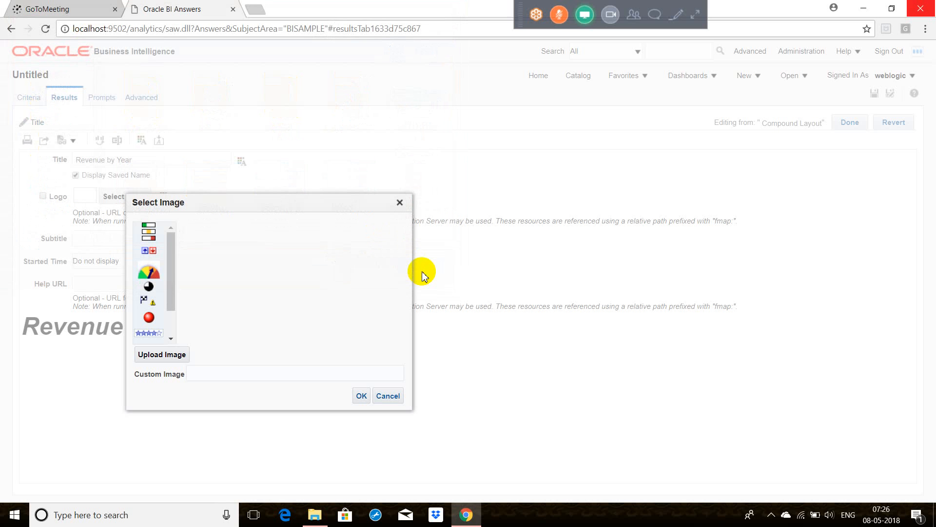
left_click(152, 270)
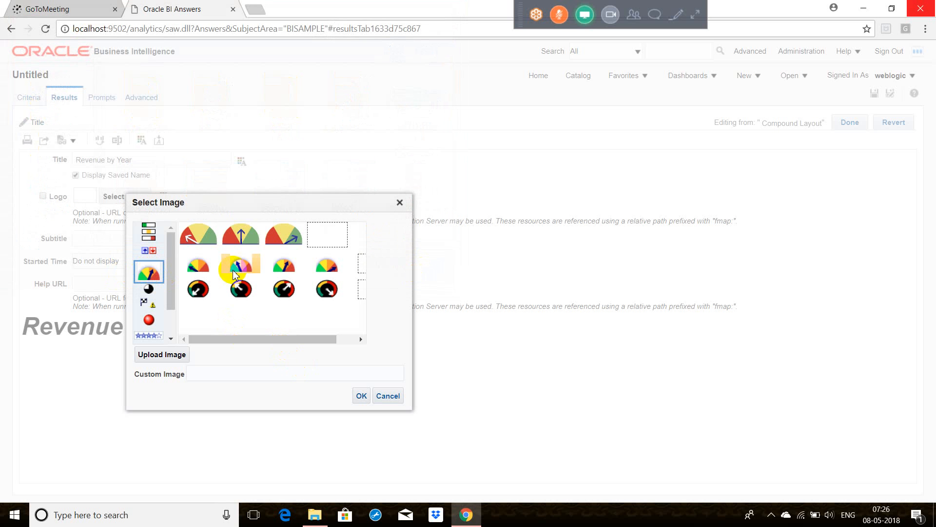
left_click(198, 266)
left_click(362, 395)
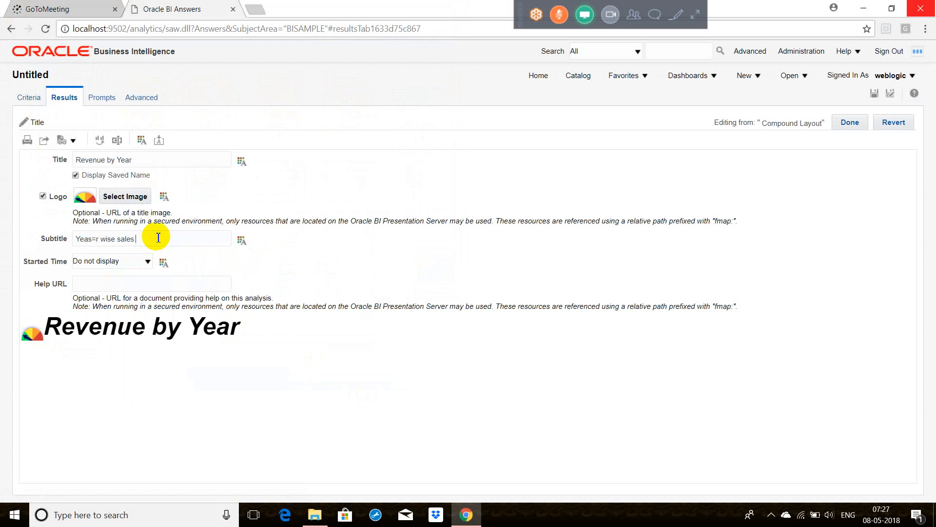
Enter the subtitle "Year wise sales amount" and set the started time to Display date and time.
type("amount")
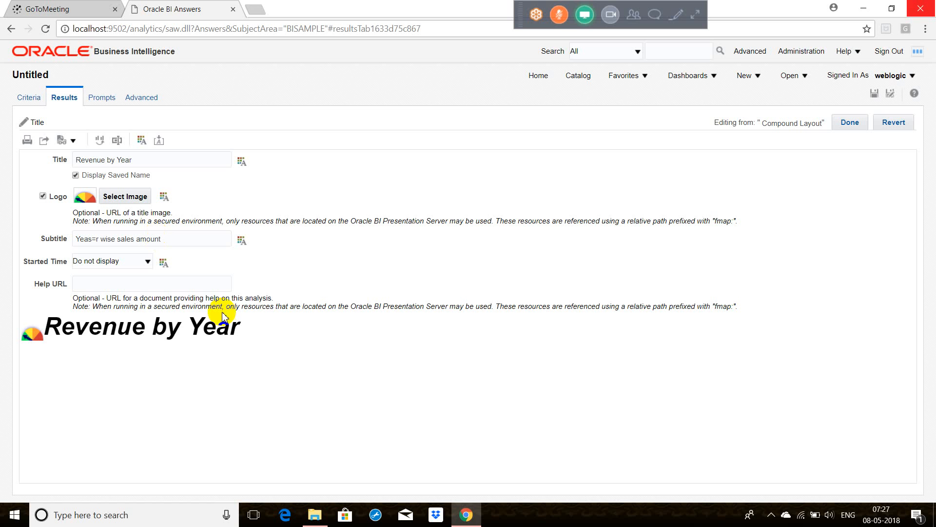
left_click(261, 351)
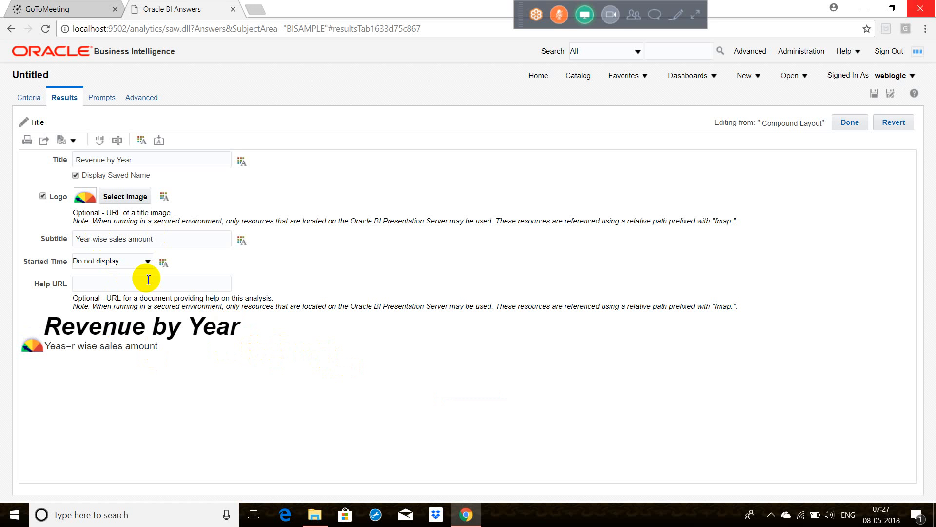
left_click(276, 401)
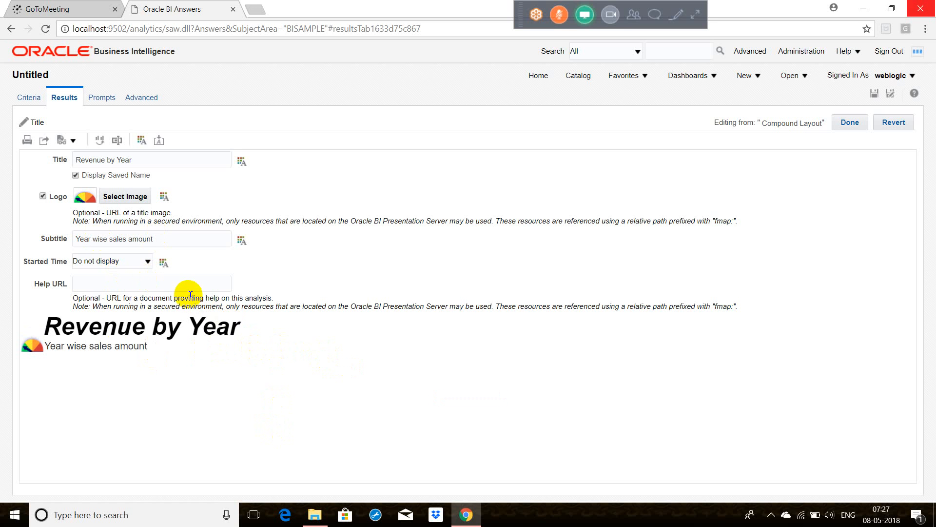
left_click(148, 262)
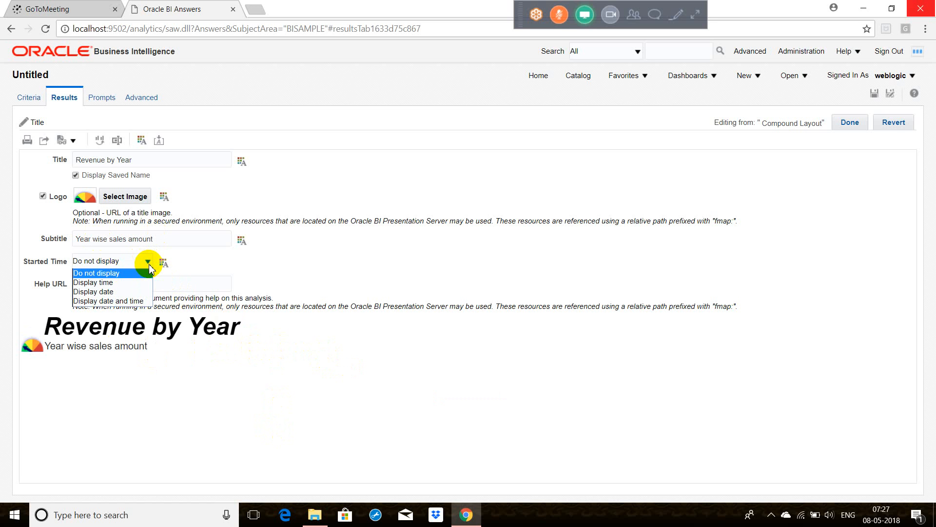
left_click(140, 301)
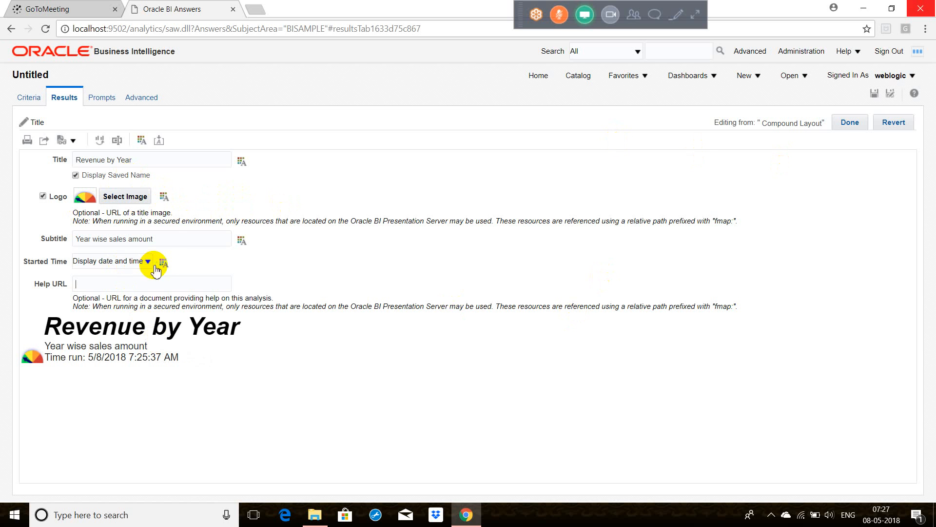
Add a custom border along the bottom edge of the title text.
left_click(242, 162)
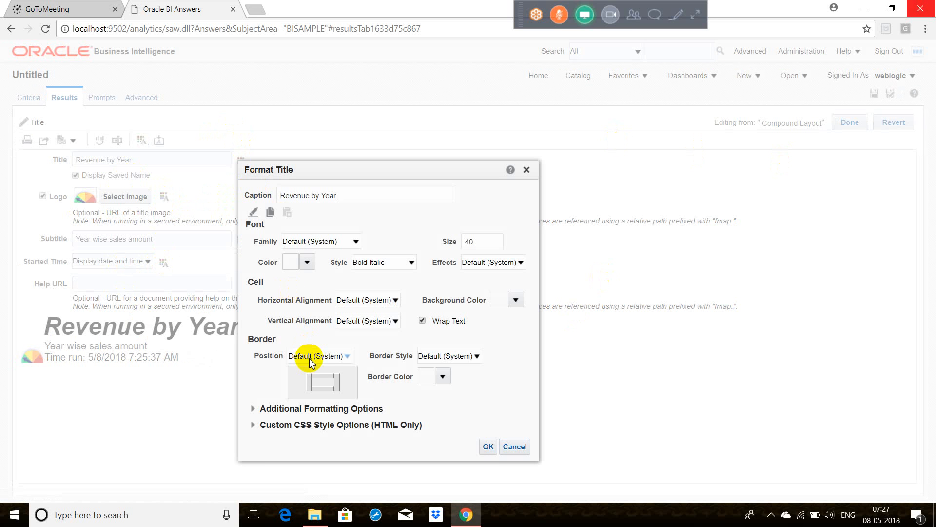
left_click(322, 389)
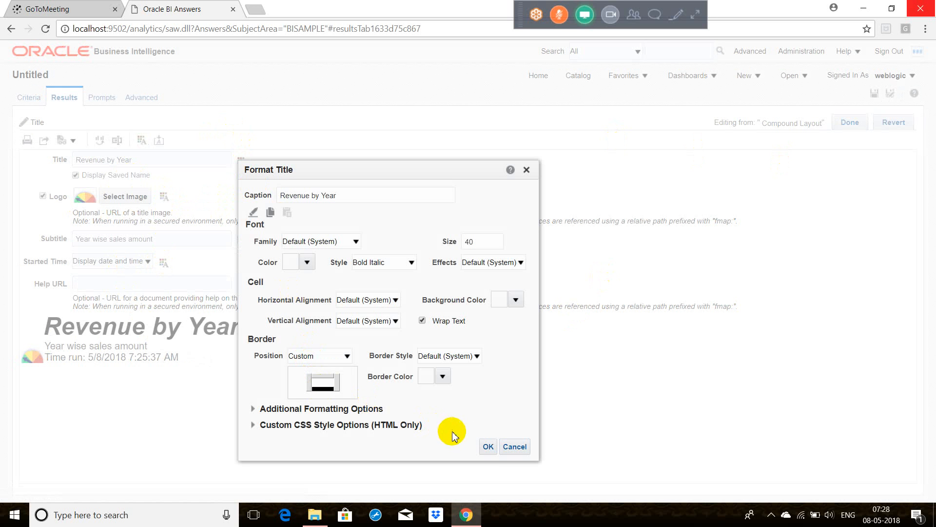
left_click(488, 444)
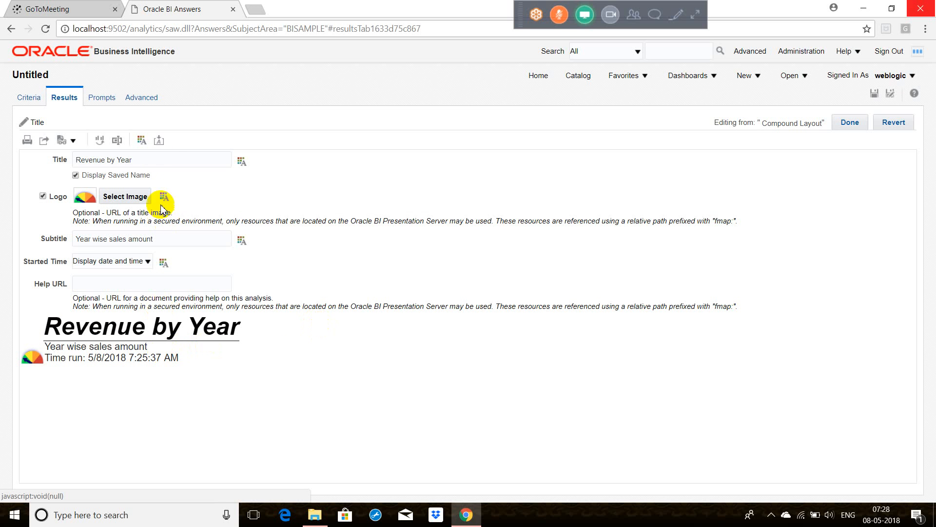
Set the title's border style to Double and finish editing the title view.
left_click(242, 160)
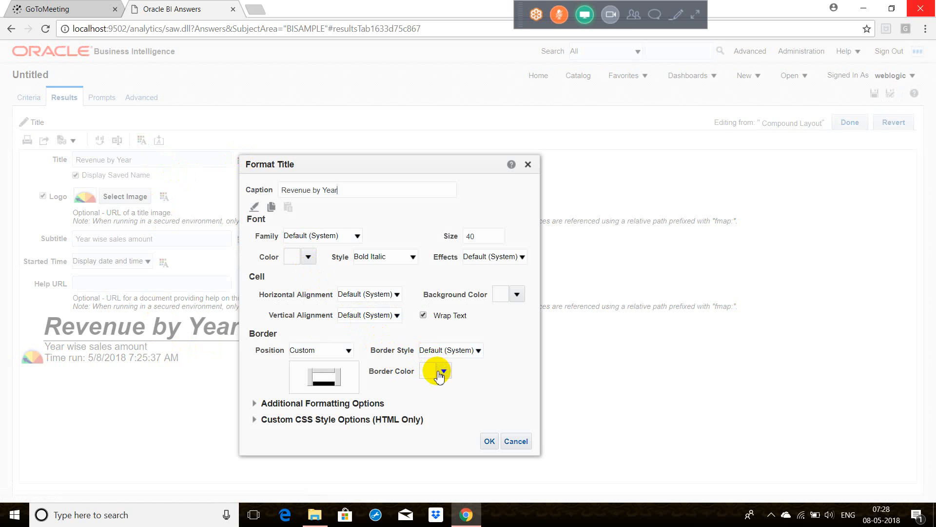
left_click(443, 373)
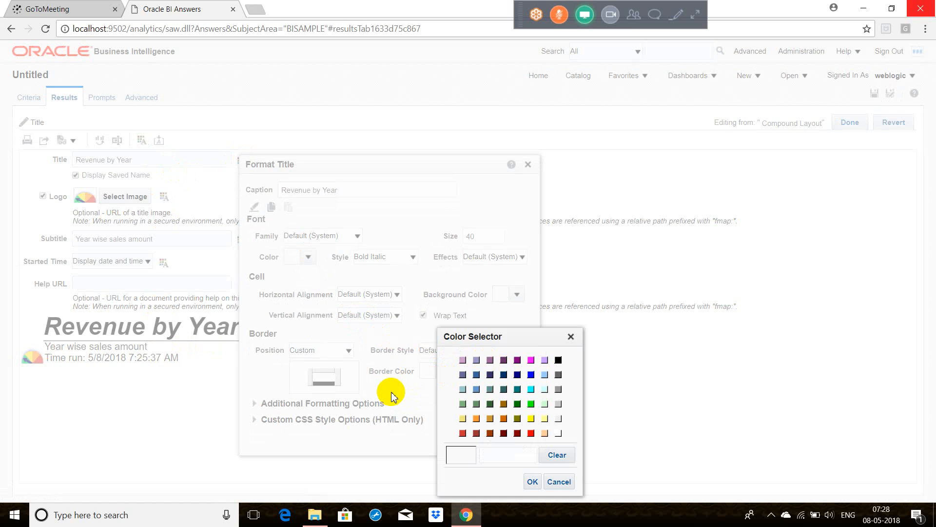
left_click(571, 336)
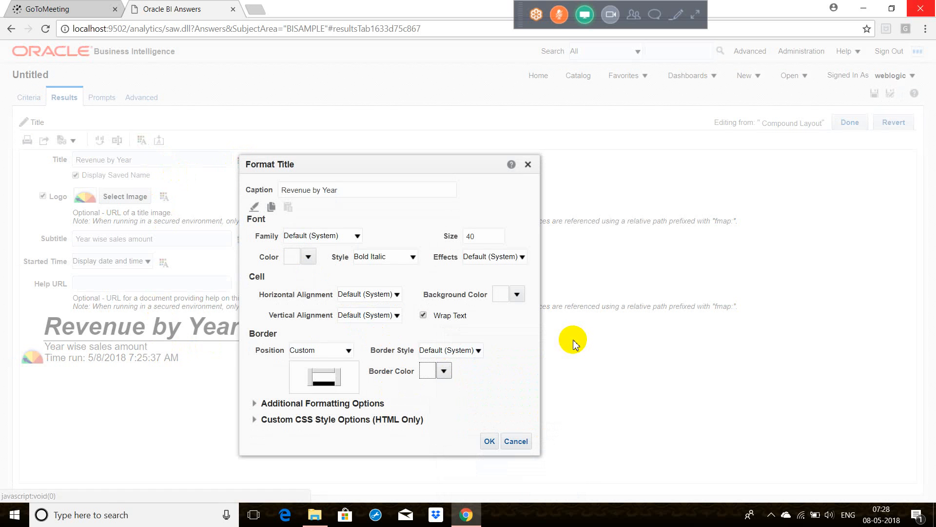
left_click(447, 352)
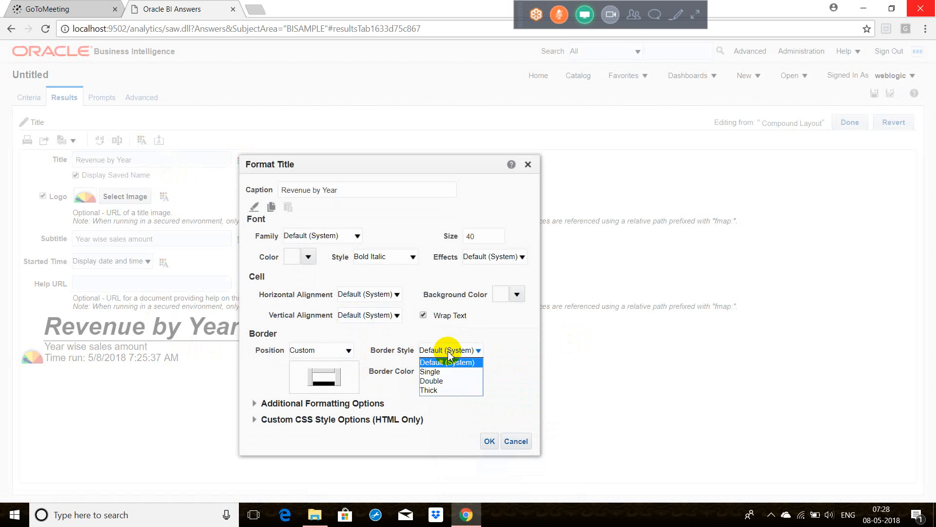
left_click(447, 381)
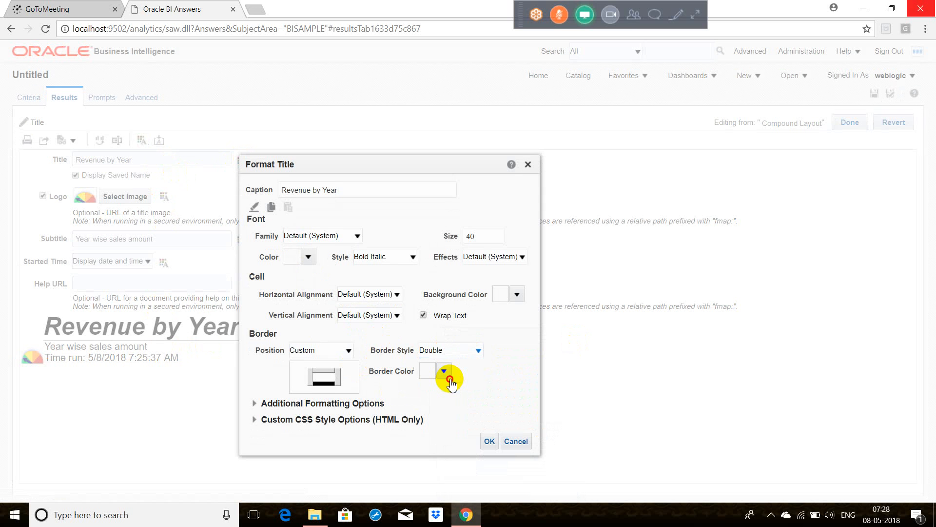
left_click(489, 441)
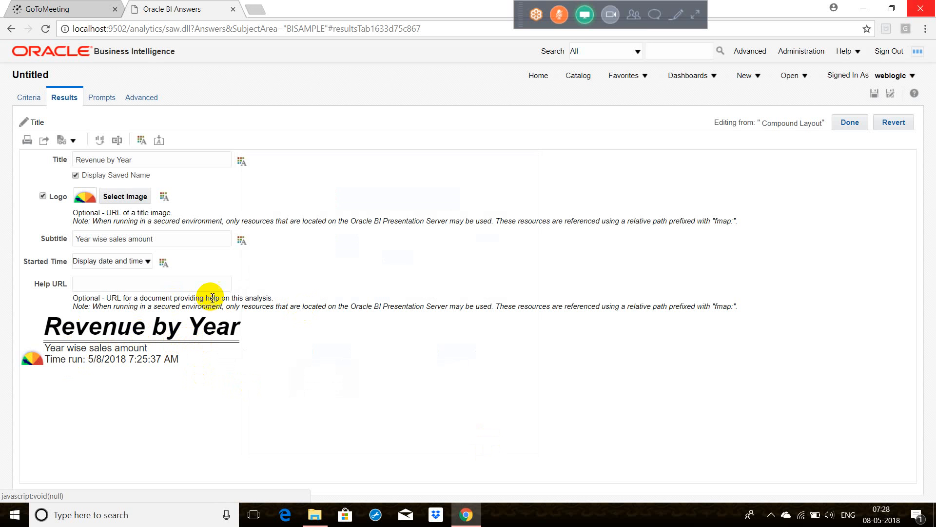
left_click(865, 123)
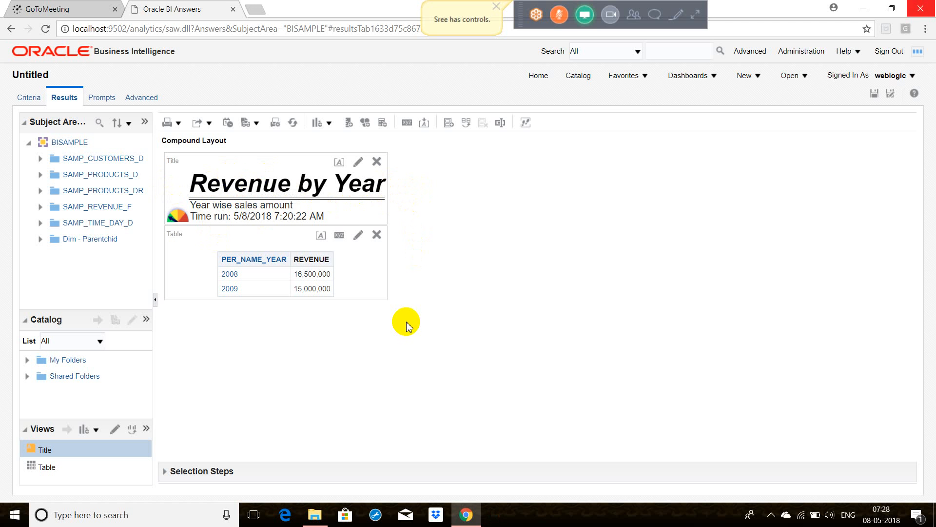
Open the table view for editing, examine its layout areas for prompts, sections, columns and exclusions, and return to the compound layout.
left_click(359, 236)
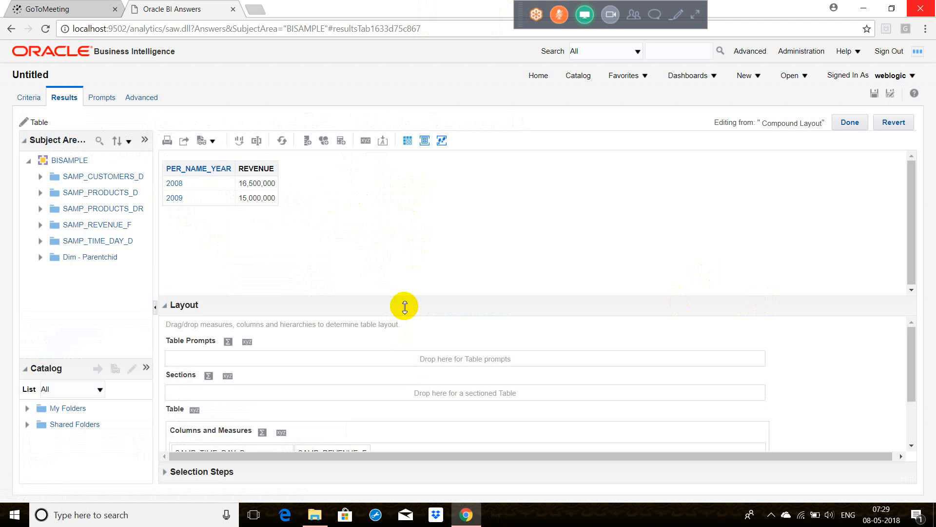
left_click_drag(405, 305, 414, 252)
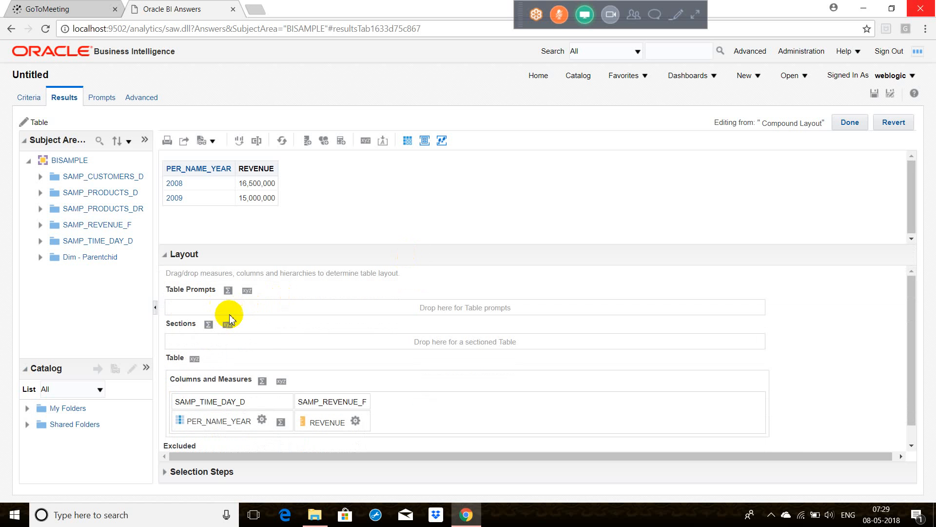
left_click(913, 445)
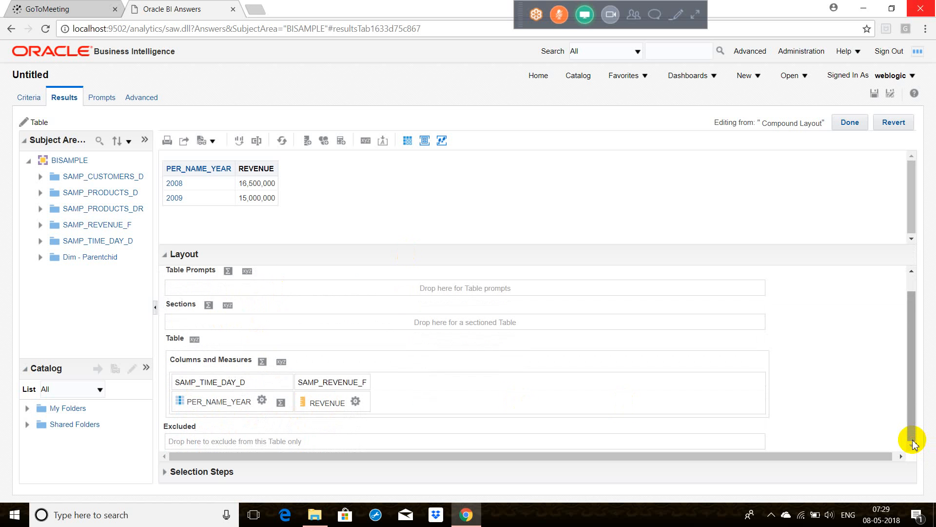
left_click_drag(913, 443, 912, 310)
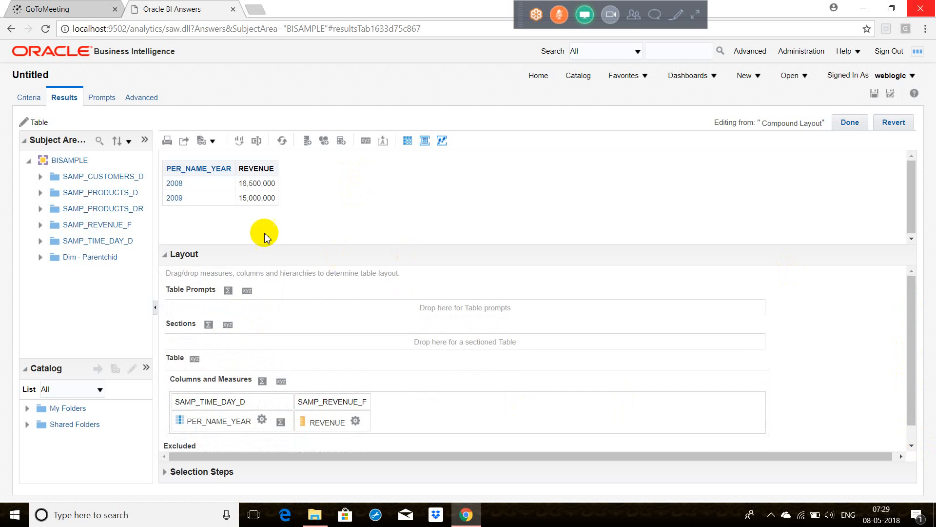
left_click(848, 125)
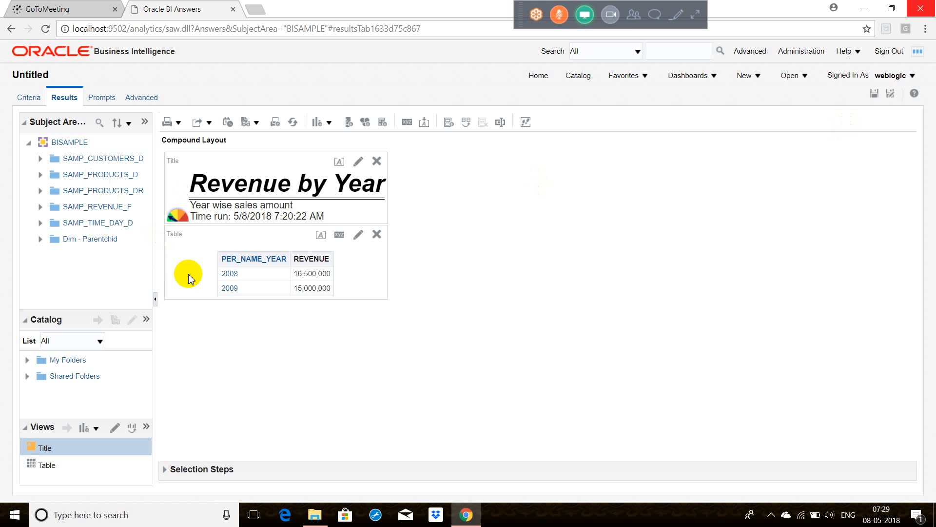
Return to the analysis criteria and remove all filters.
left_click(33, 99)
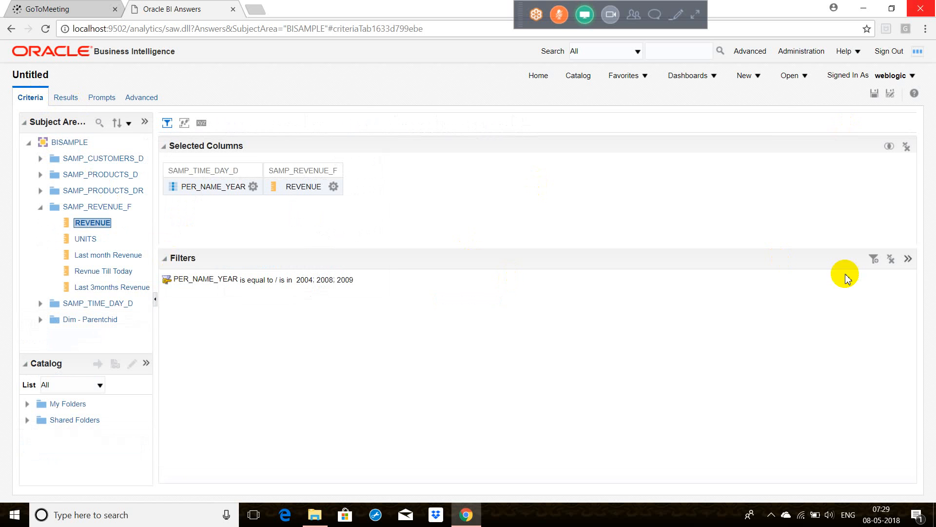
left_click(891, 259)
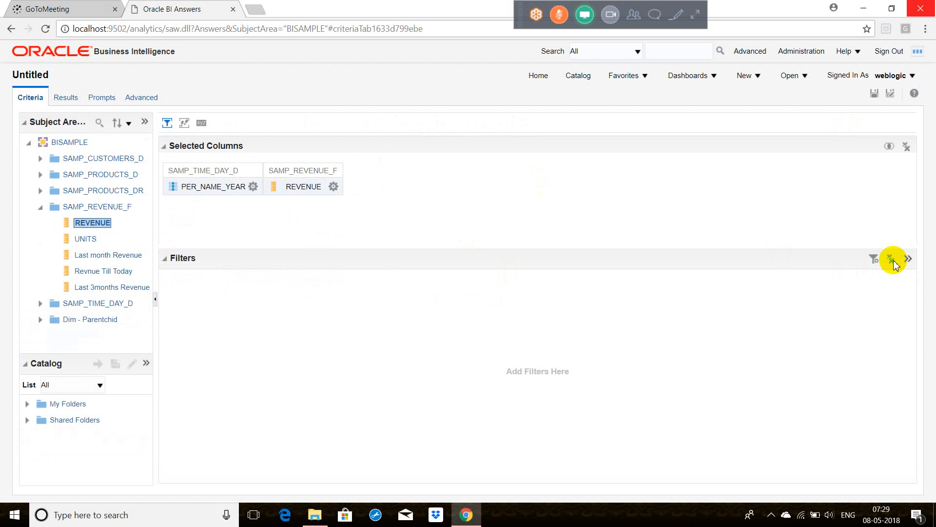
Add the PER_NAME_MONTH column from SAMP_TIME_DAY_D to the analysis and display the results.
left_click(40, 207)
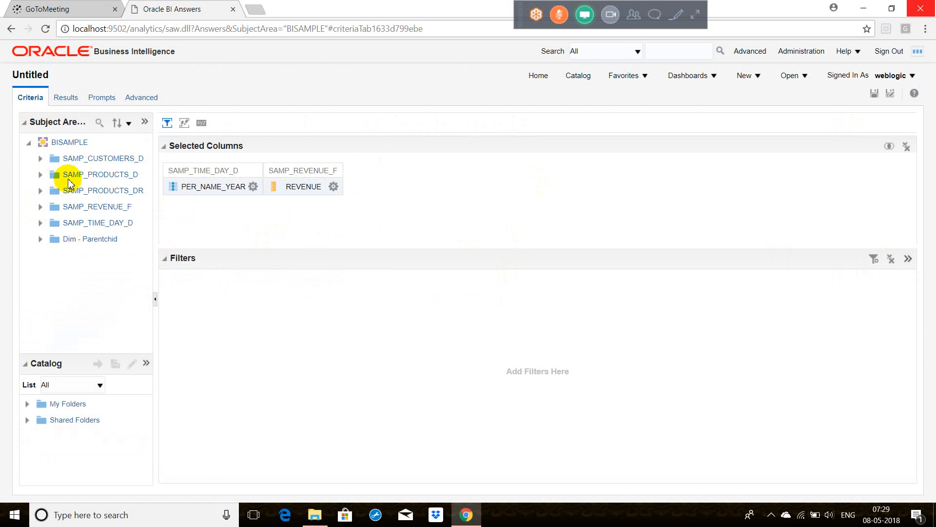
left_click(40, 224)
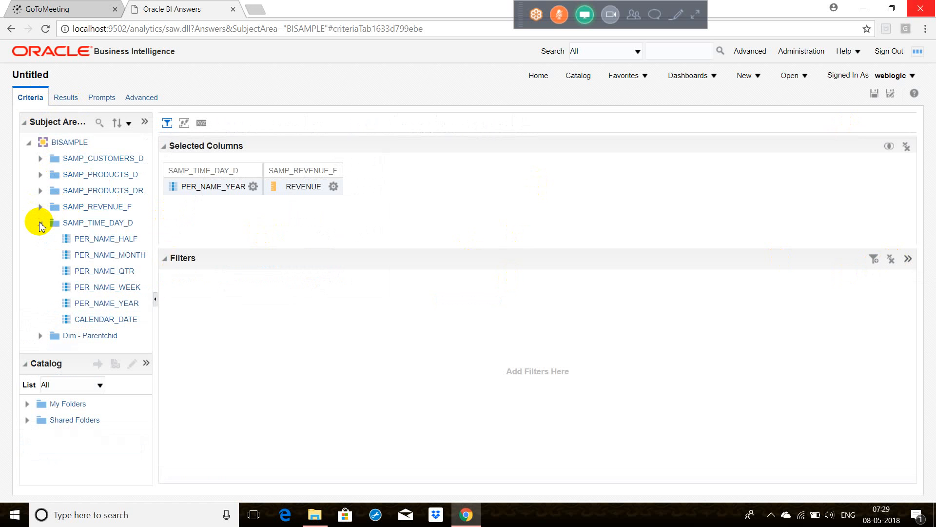
left_click(131, 255)
double_click(130, 256)
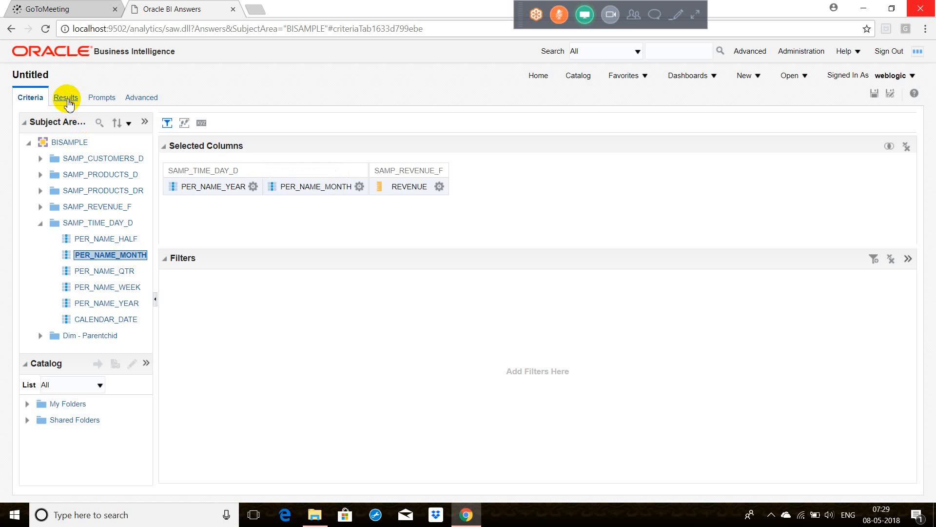
left_click(66, 99)
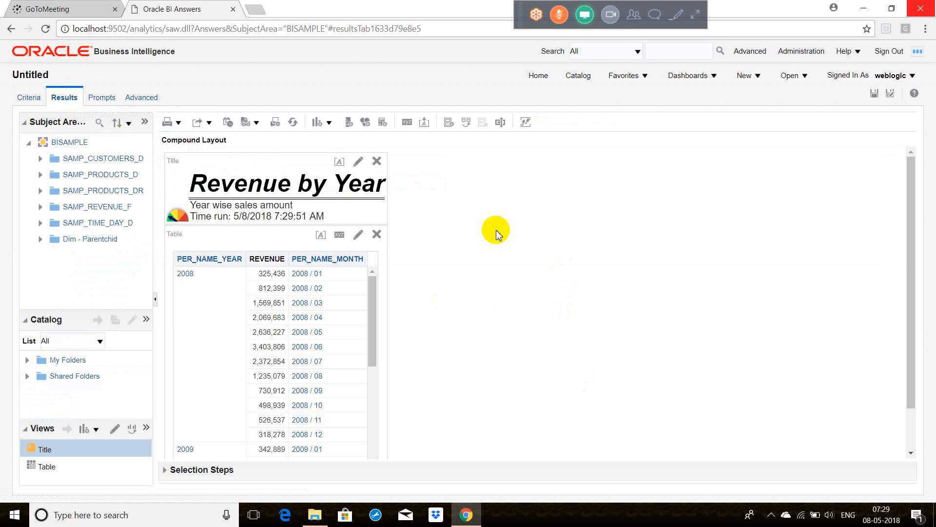
Open the title view for editing, review its settings, and return to the compound layout.
left_click(358, 161)
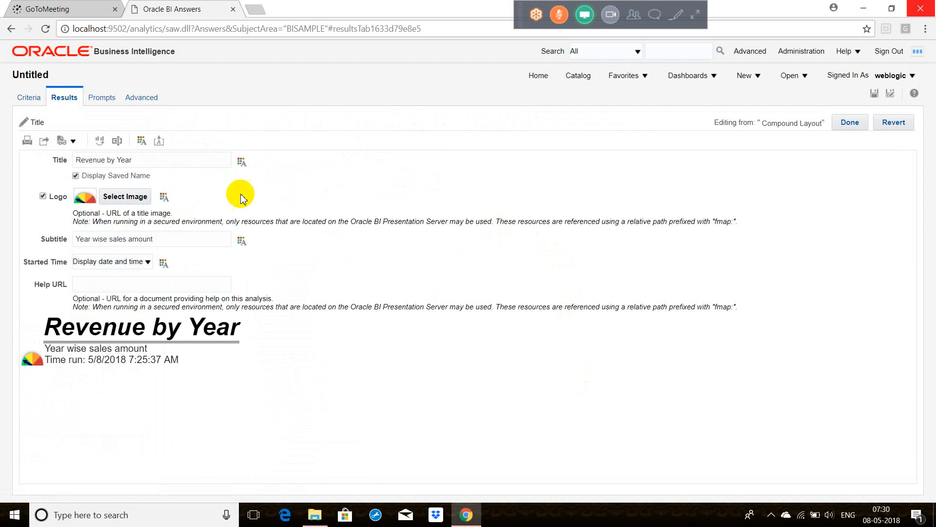
left_click(848, 122)
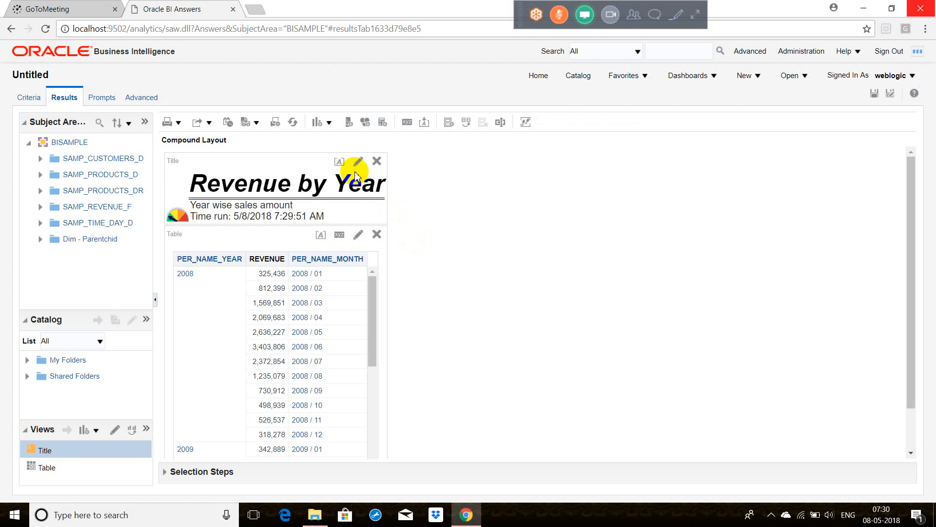
Move PER_NAME_YEAR from the table view's columns to its table prompts and finish editing.
left_click(52, 469)
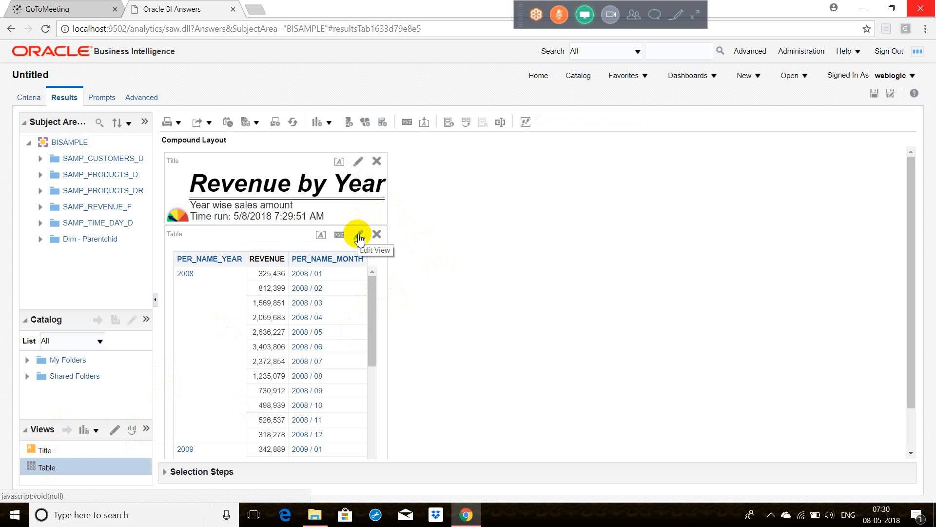
left_click(116, 431)
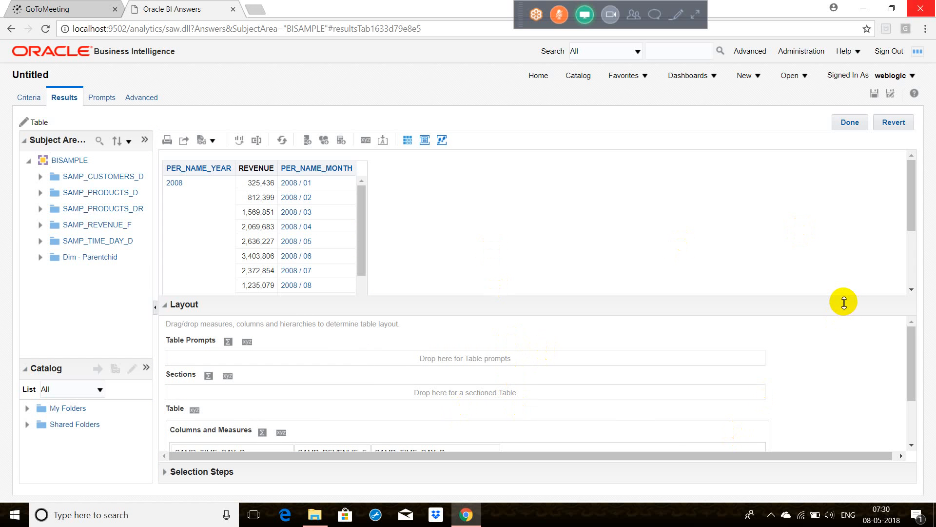
left_click_drag(843, 298, 844, 255)
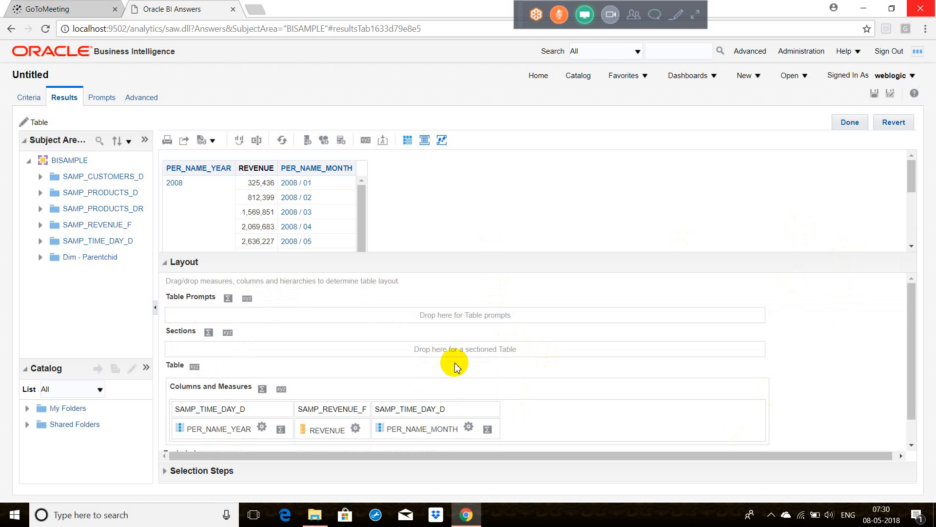
left_click_drag(240, 428, 369, 319)
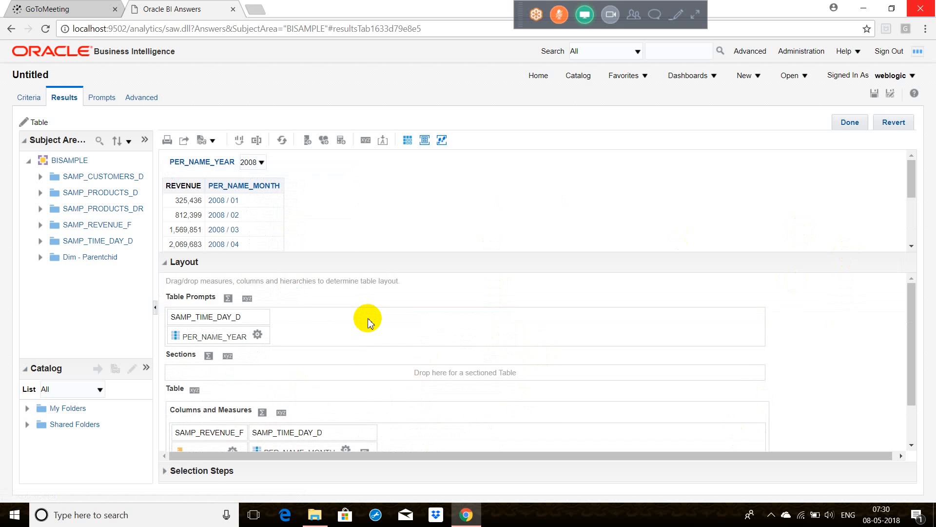
left_click(847, 123)
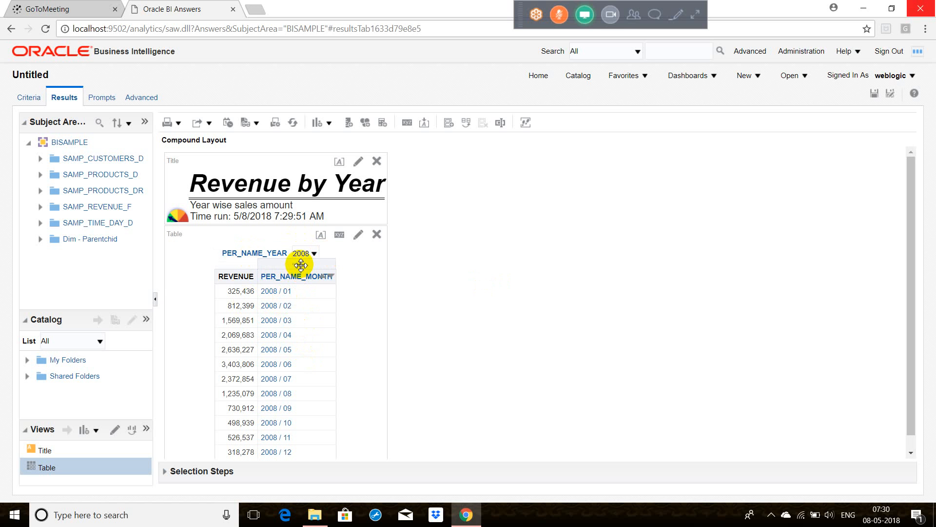
Reorder the table columns so that PER_NAME_MONTH comes before REVENUE.
left_click_drag(301, 265, 218, 278)
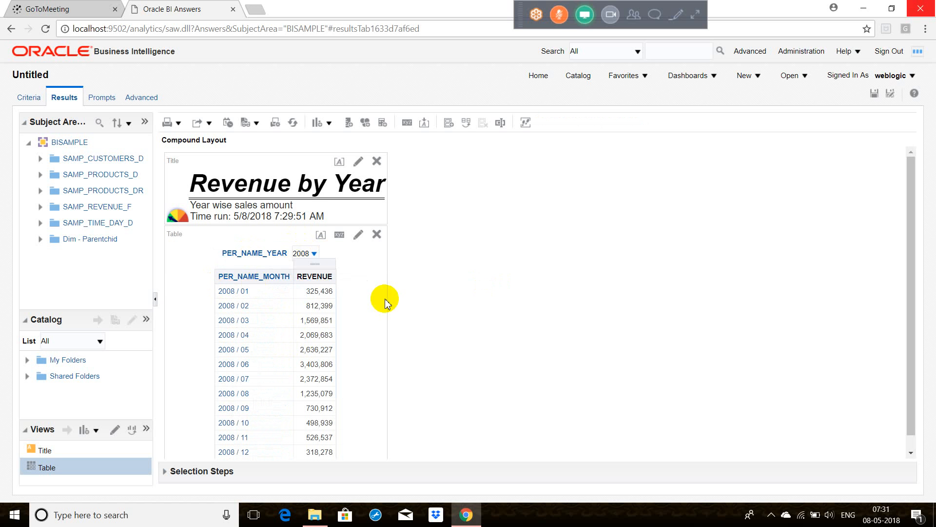
View the monthly revenue for 2009 and for 2010 using the table's PER_NAME_YEAR prompt.
left_click(316, 256)
left_click(315, 254)
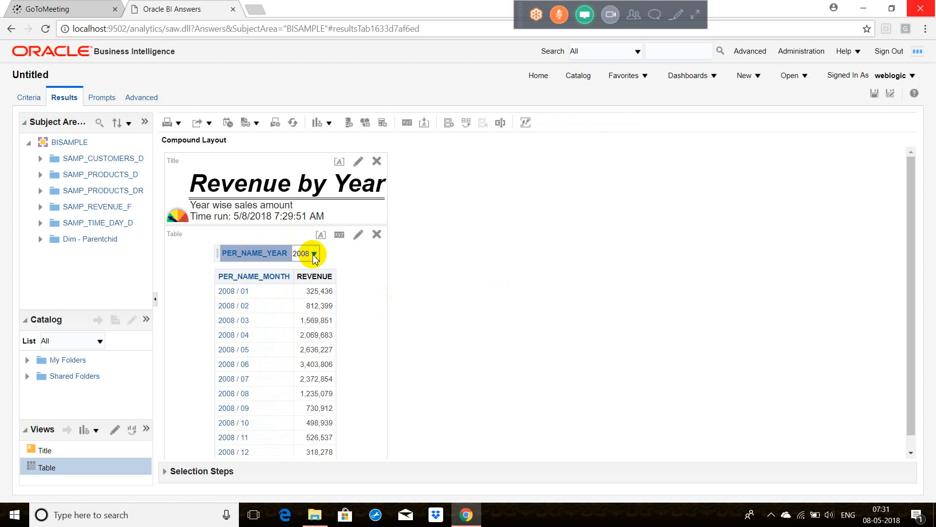
left_click(314, 254)
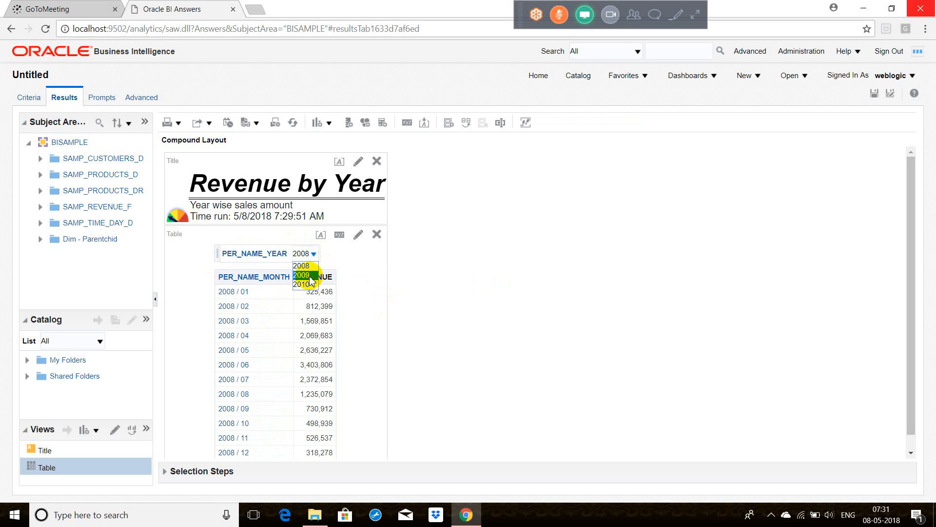
left_click(306, 275)
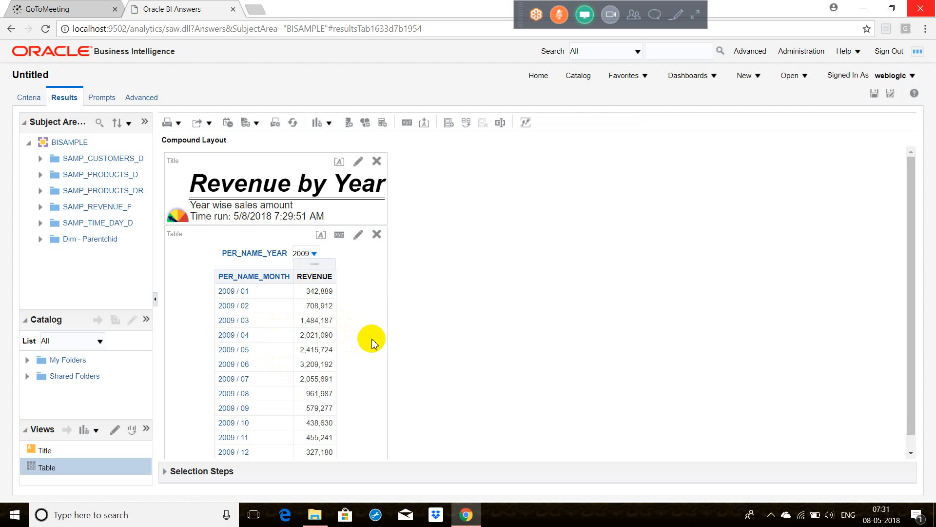
left_click(315, 251)
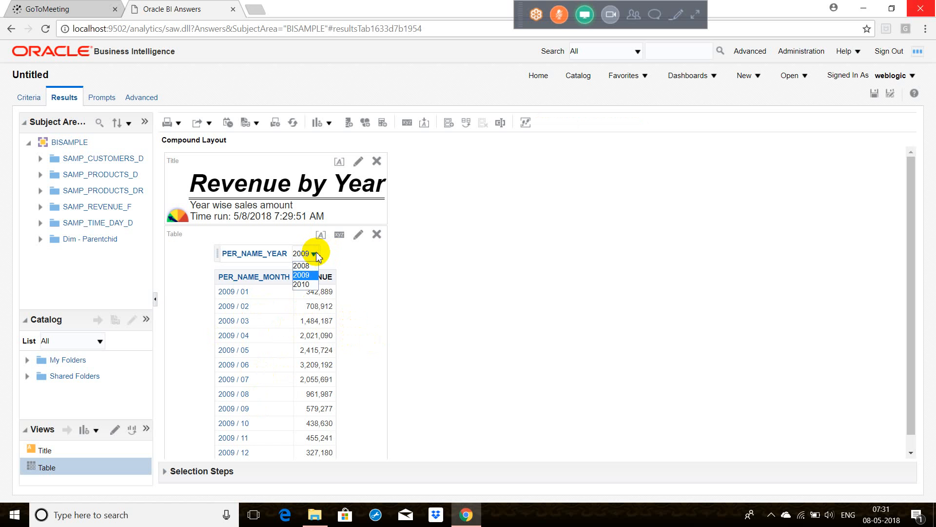
left_click(313, 283)
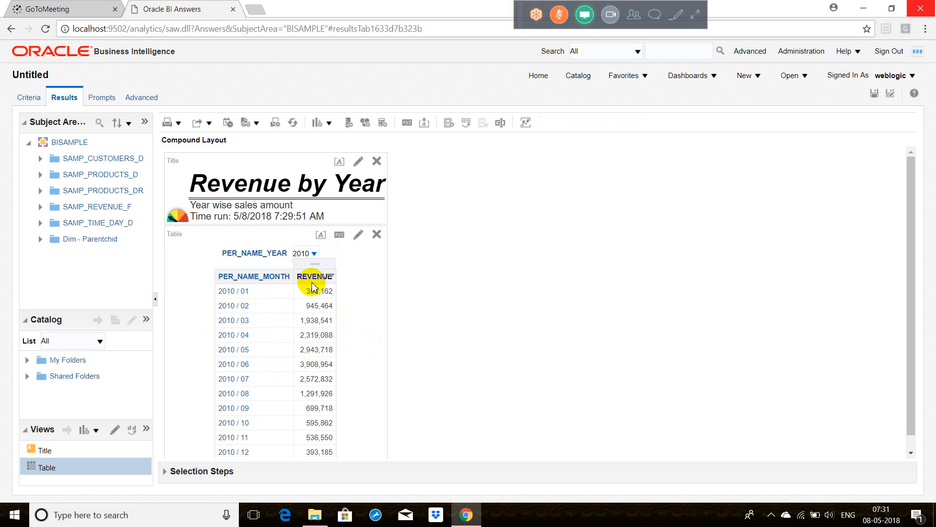
Move PER_NAME_YEAR from the table prompts to the table view's sections, finish editing, and review the sectioned table.
left_click(116, 431)
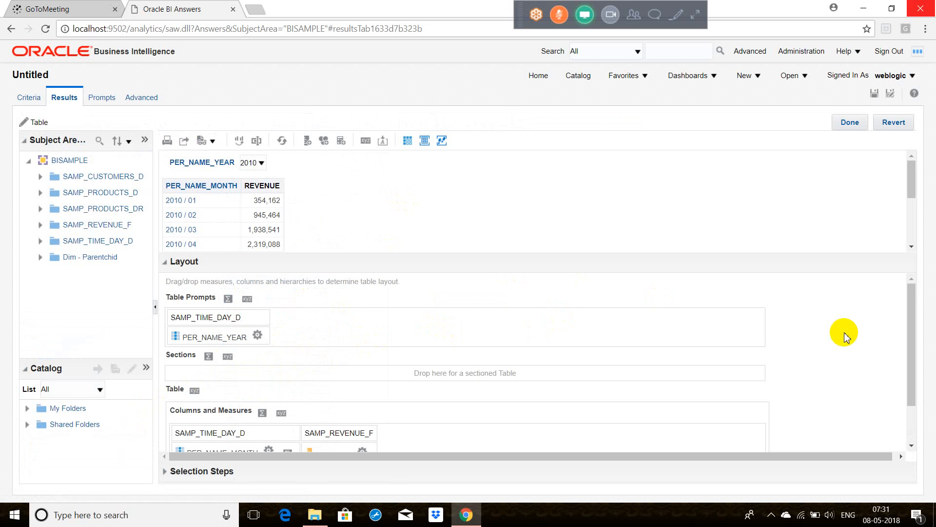
left_click(913, 338)
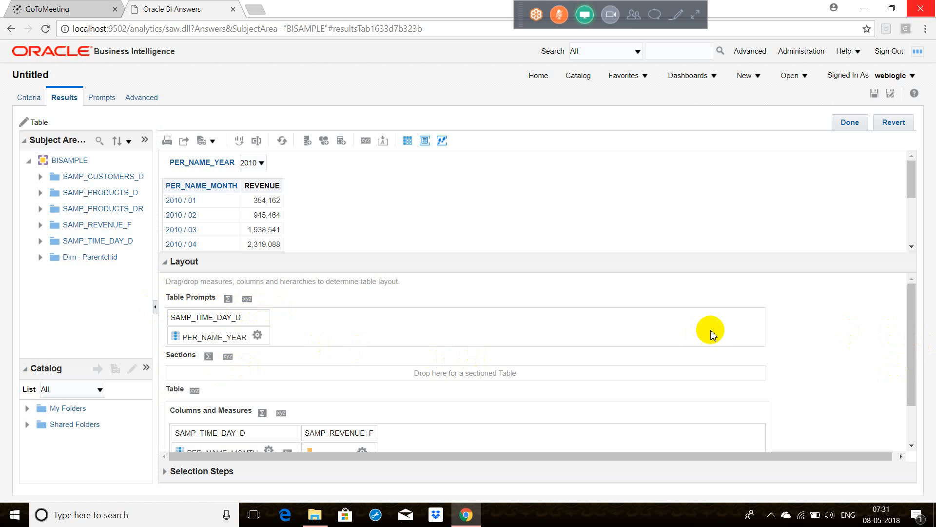
left_click_drag(760, 267, 761, 282)
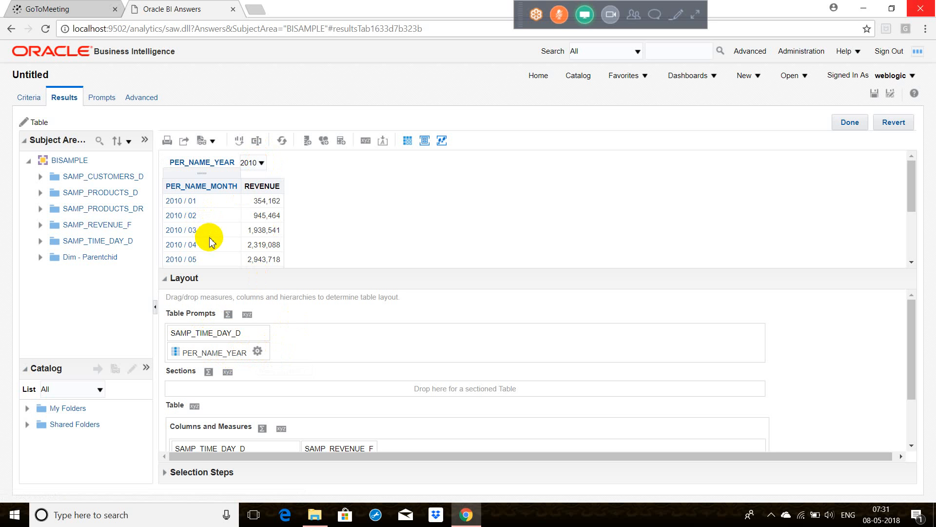
mouse_move(263, 185)
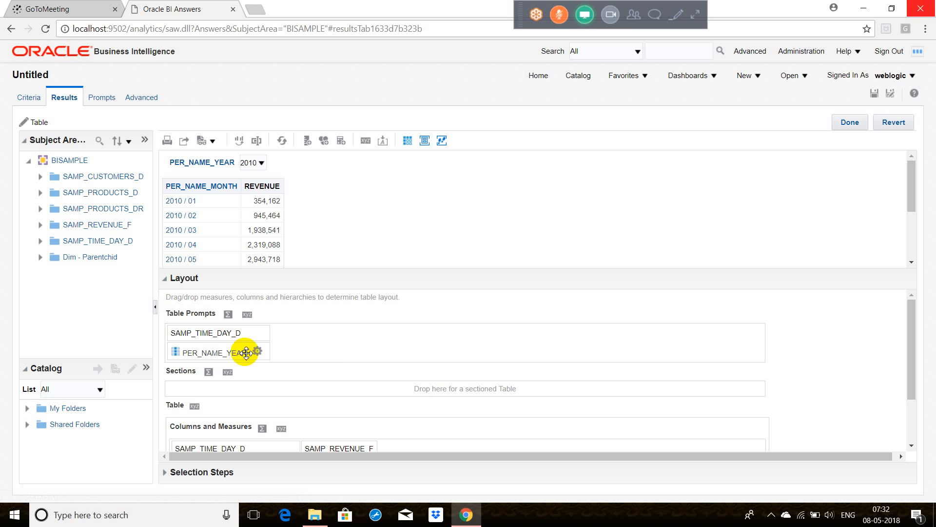
left_click_drag(244, 351, 273, 384)
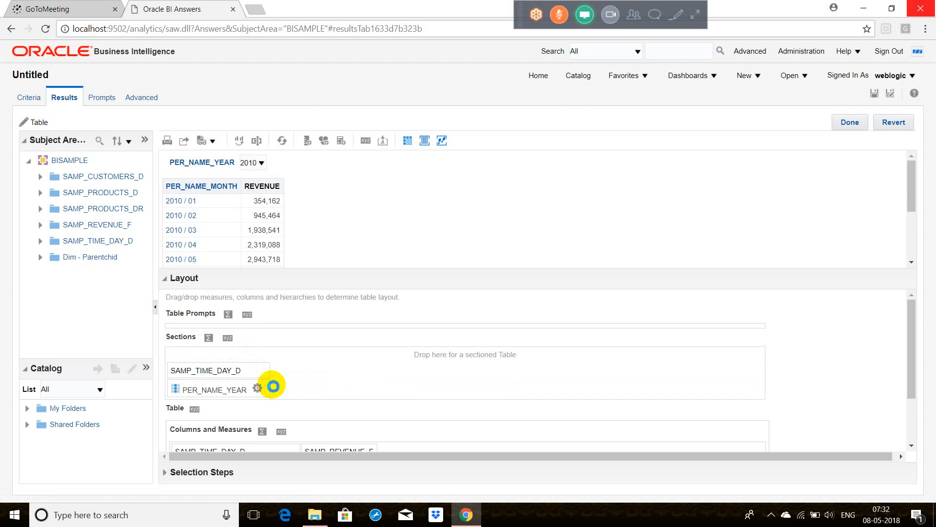
left_click(861, 122)
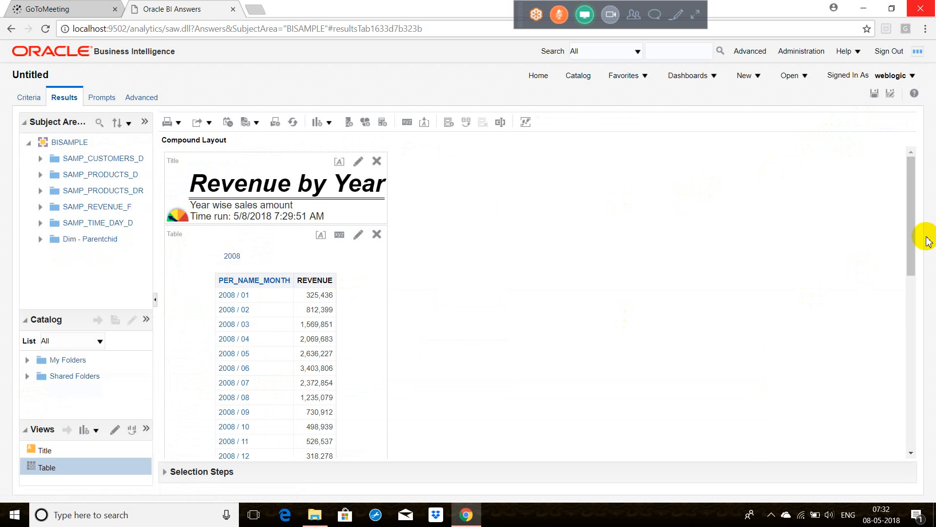
left_click_drag(913, 227, 916, 150)
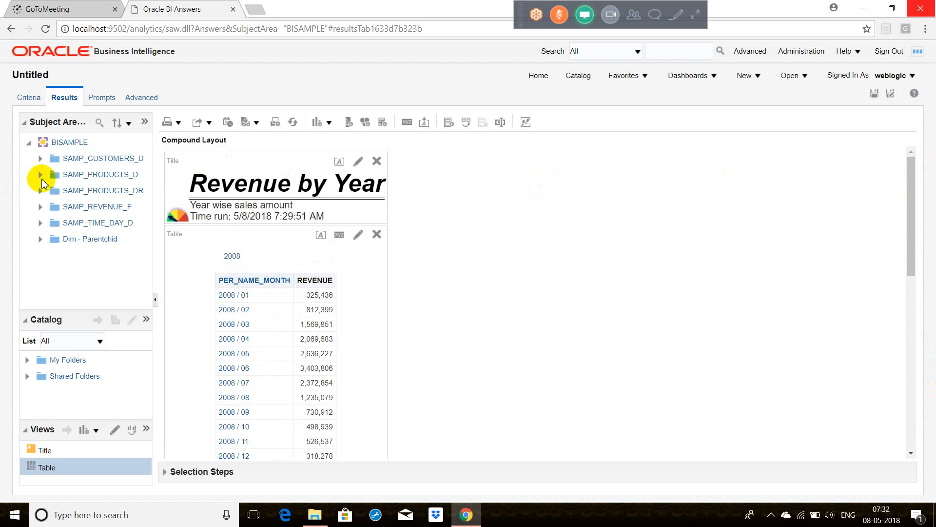
Move PER_NAME_YEAR from the sections back into the table columns, ahead of PER_NAME_MONTH, and finish editing.
left_click(115, 431)
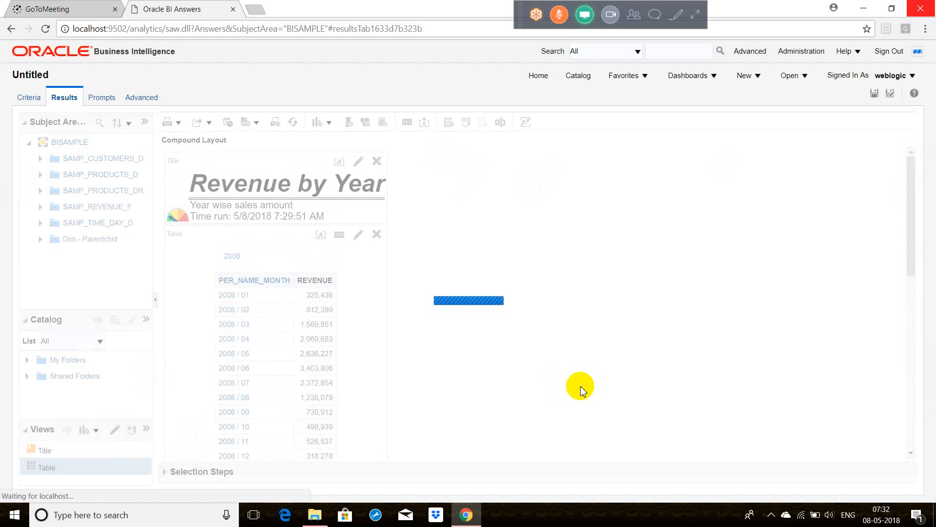
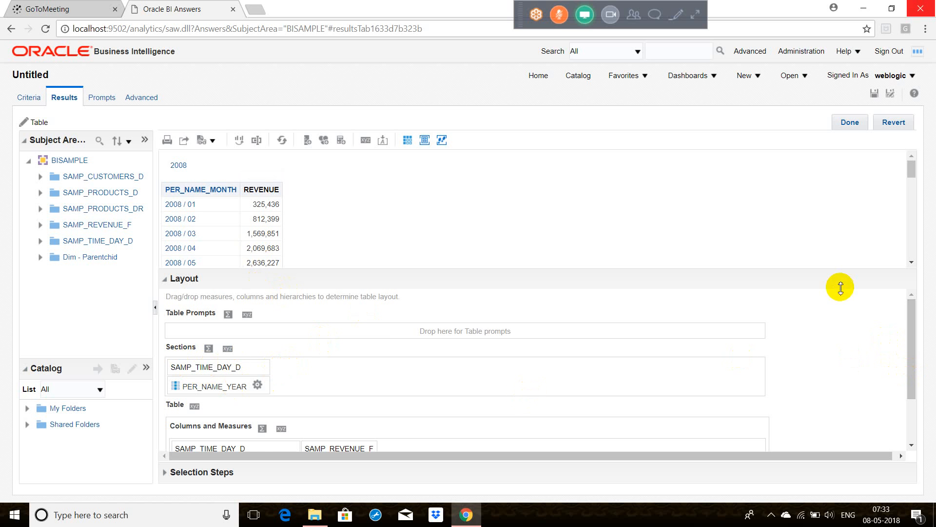
left_click_drag(828, 277, 830, 214)
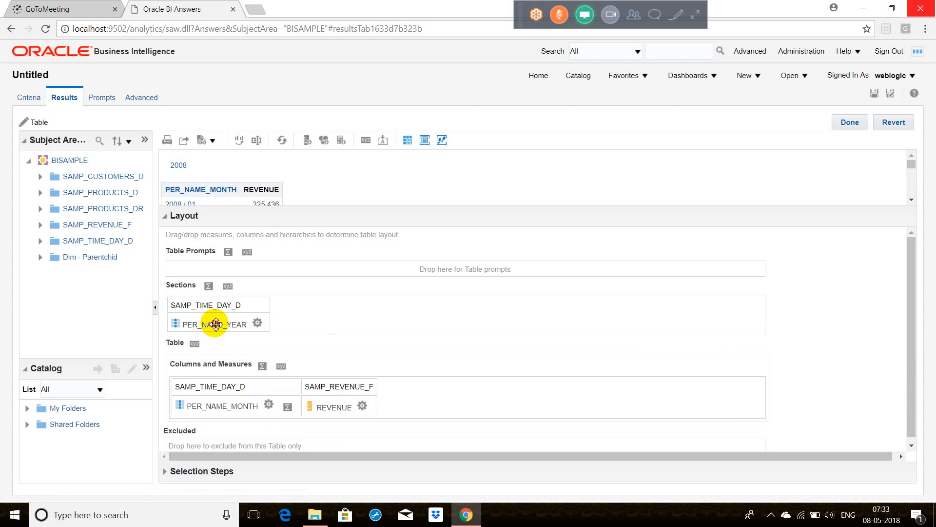
left_click_drag(216, 324, 178, 400)
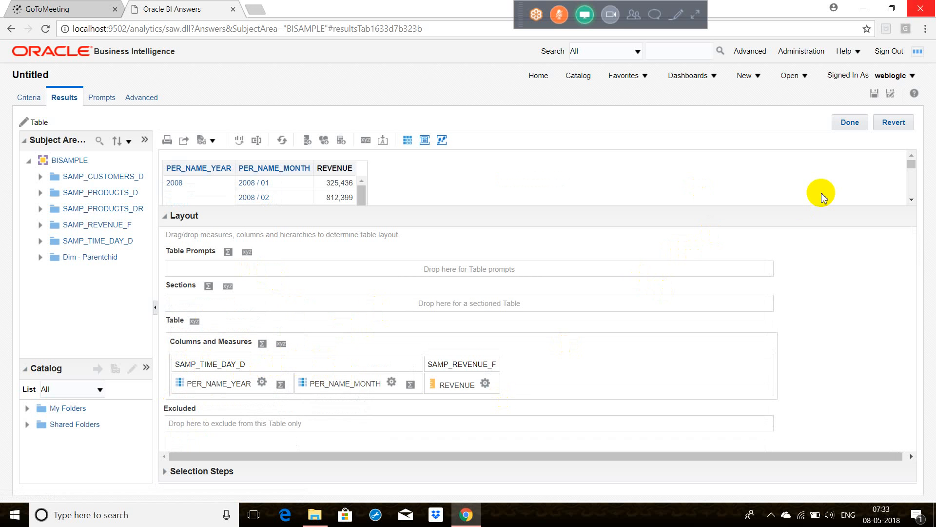
left_click(862, 124)
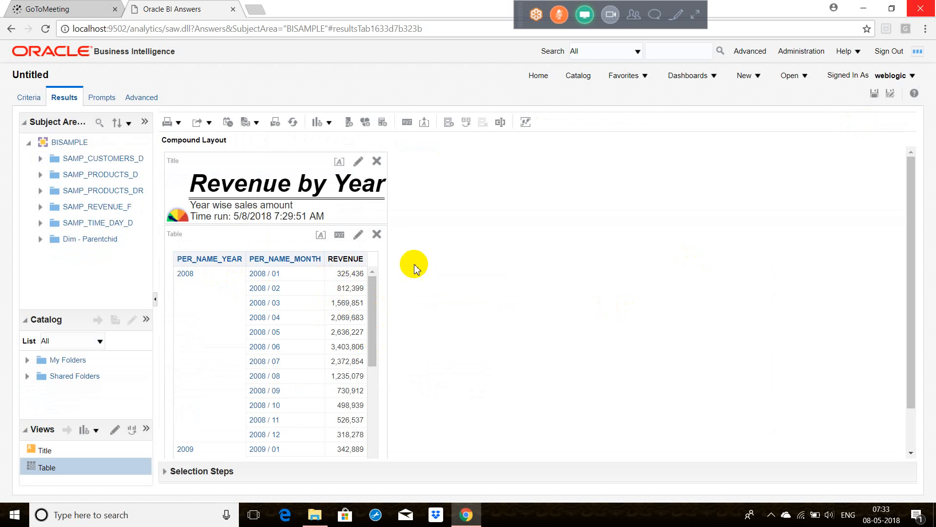
Edit the table view and add a total after each PER_NAME_YEAR group.
left_click(114, 431)
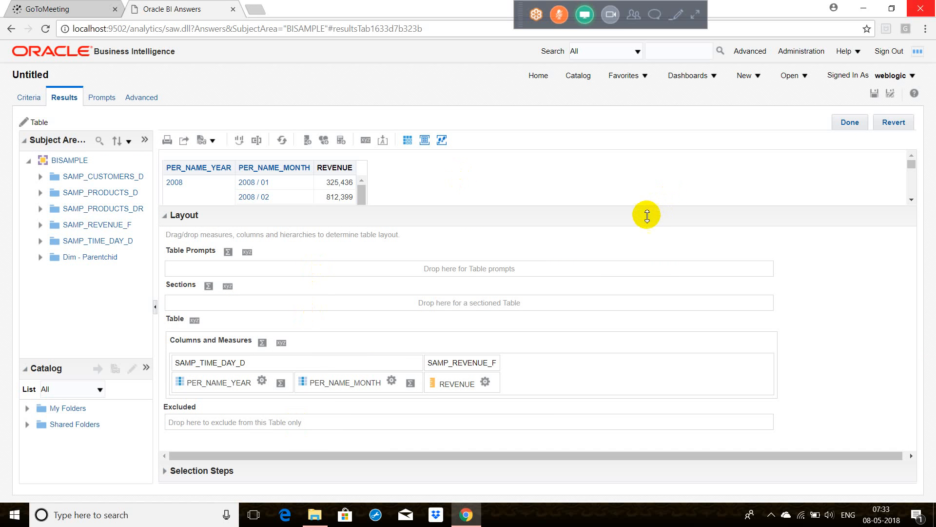
left_click_drag(647, 216, 649, 306)
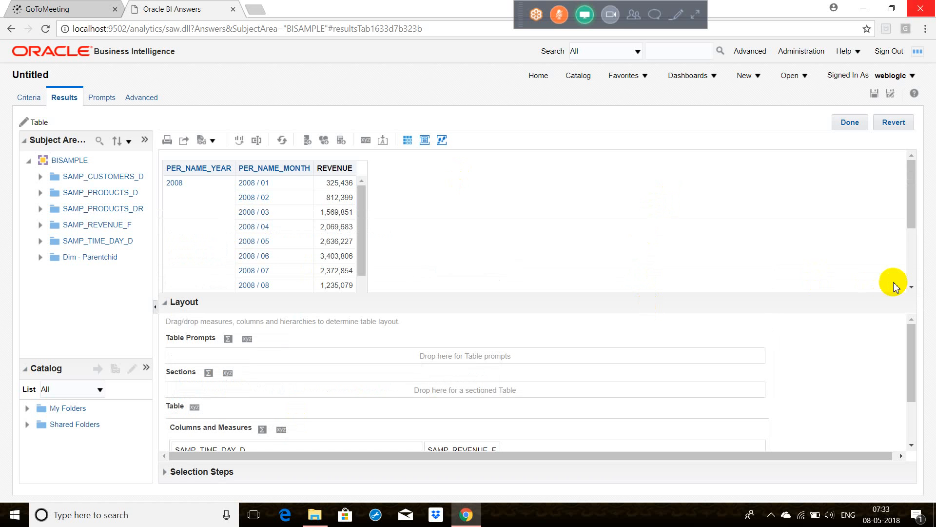
left_click(911, 287)
left_click(911, 287)
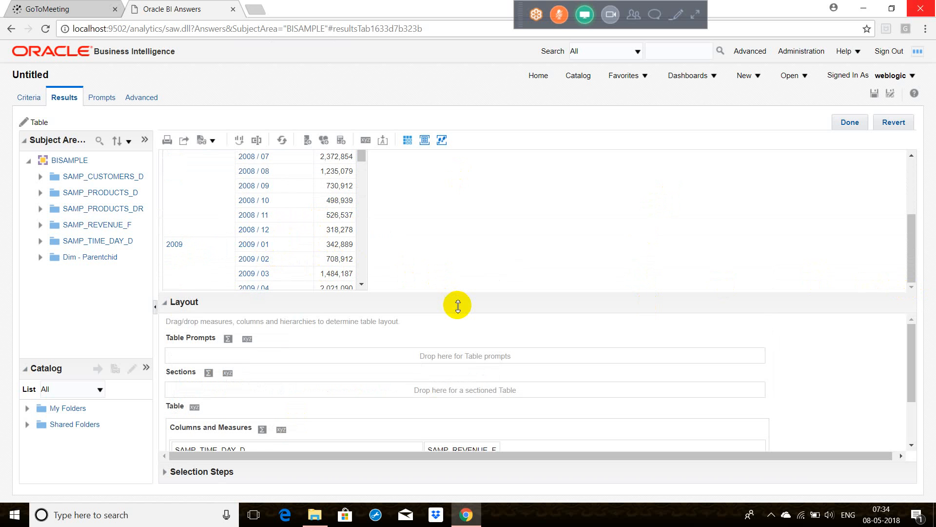
left_click_drag(458, 305, 473, 264)
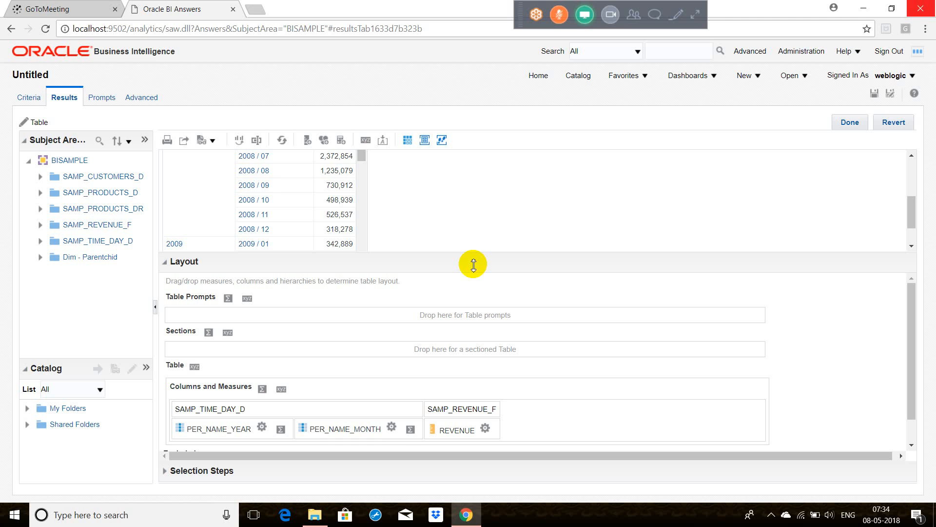
left_click(281, 430)
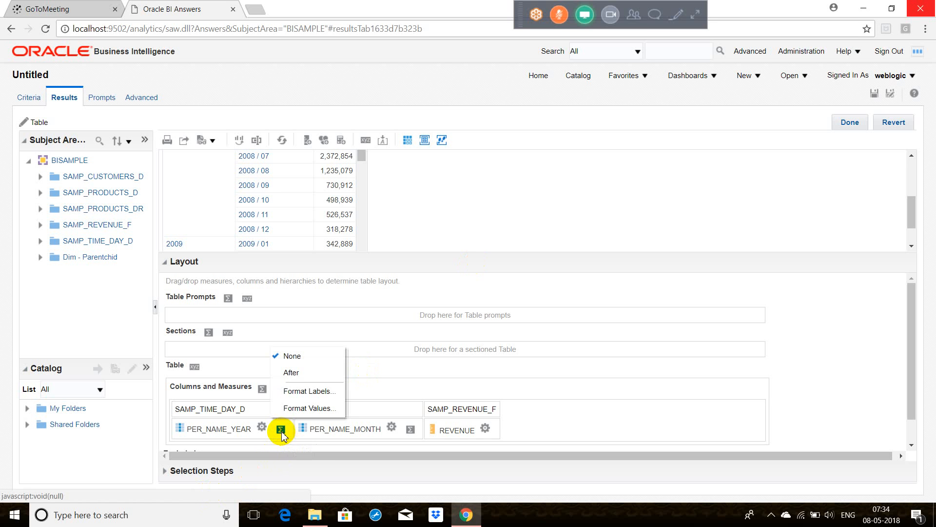
left_click(303, 374)
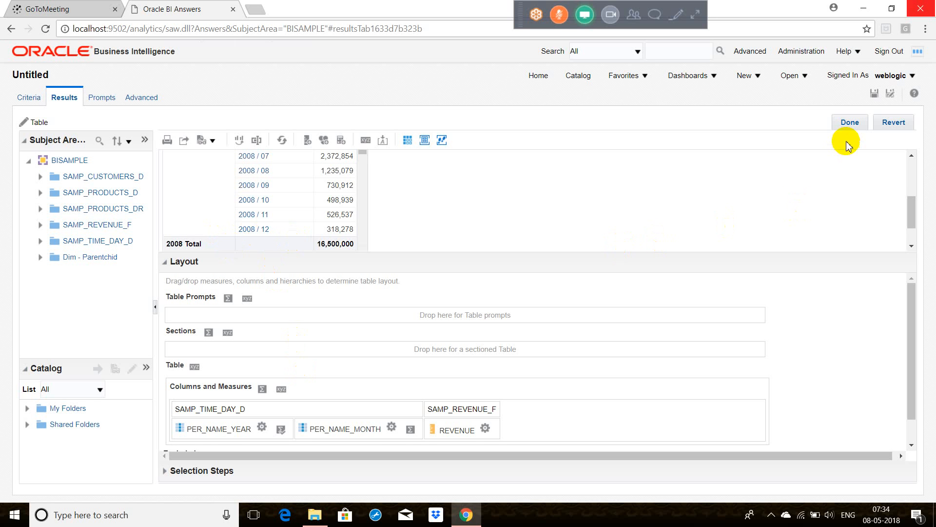
Finish editing the table view and review the yearly revenue totals through 2010.
left_click(848, 122)
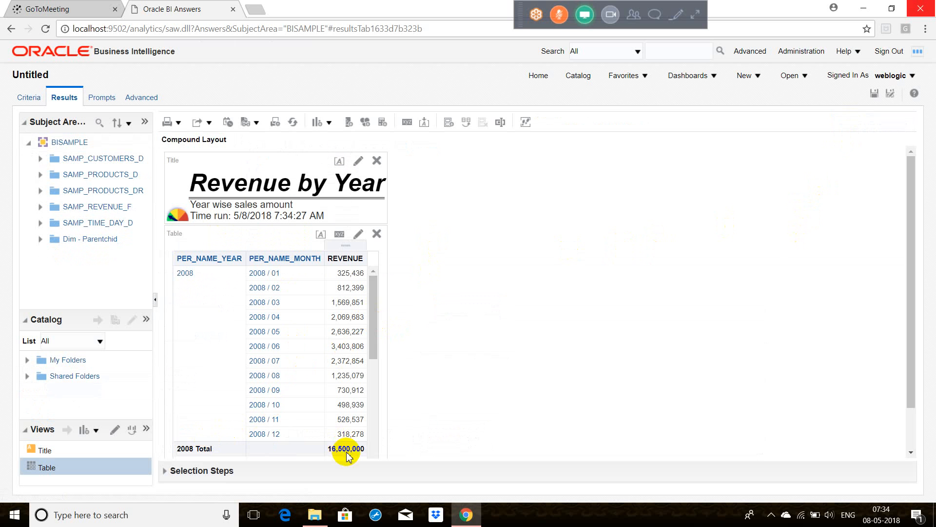
left_click_drag(376, 347, 382, 469)
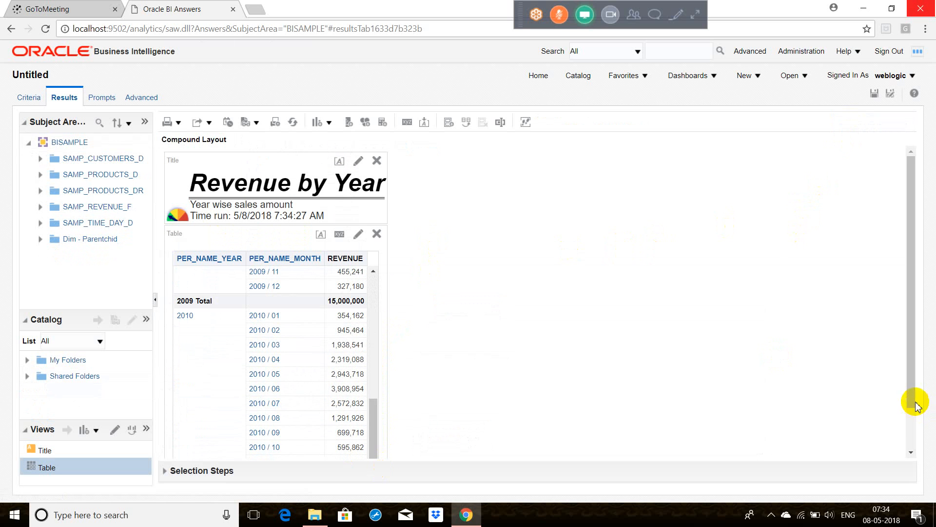
left_click_drag(913, 397, 913, 444)
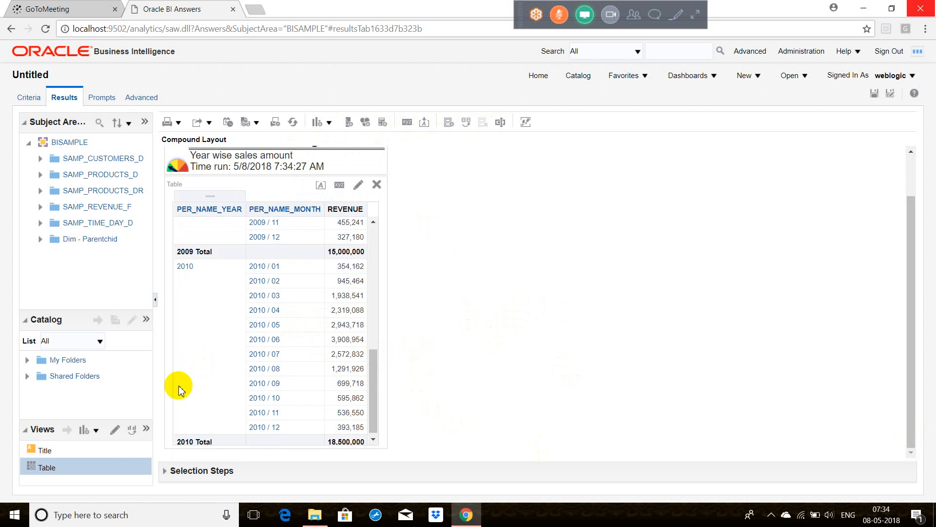
Look over the table view's layout areas, close the editor, and examine the end of the table for an overall total.
left_click(116, 430)
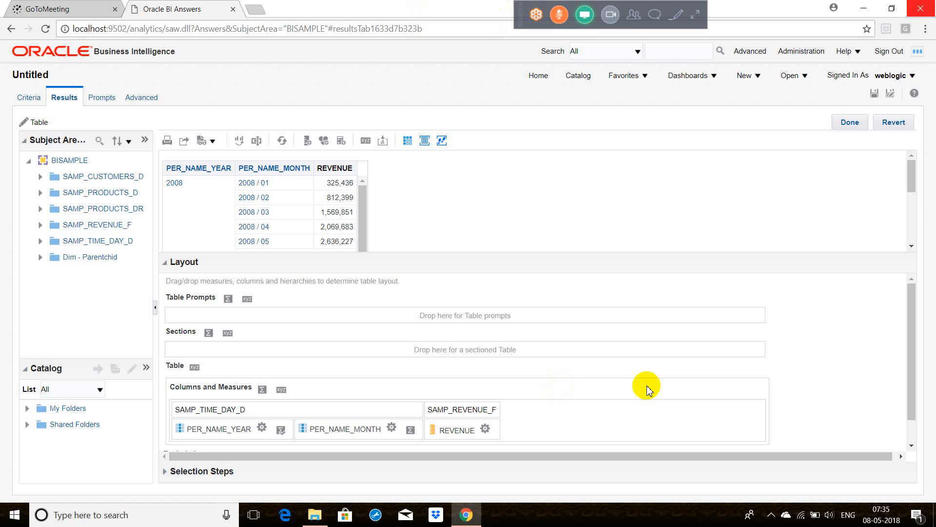
left_click(910, 445)
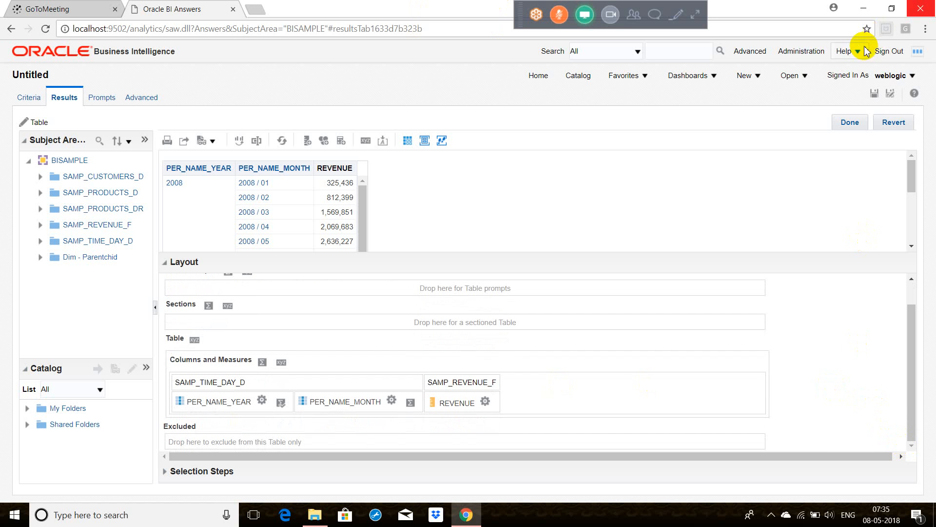
left_click(851, 119)
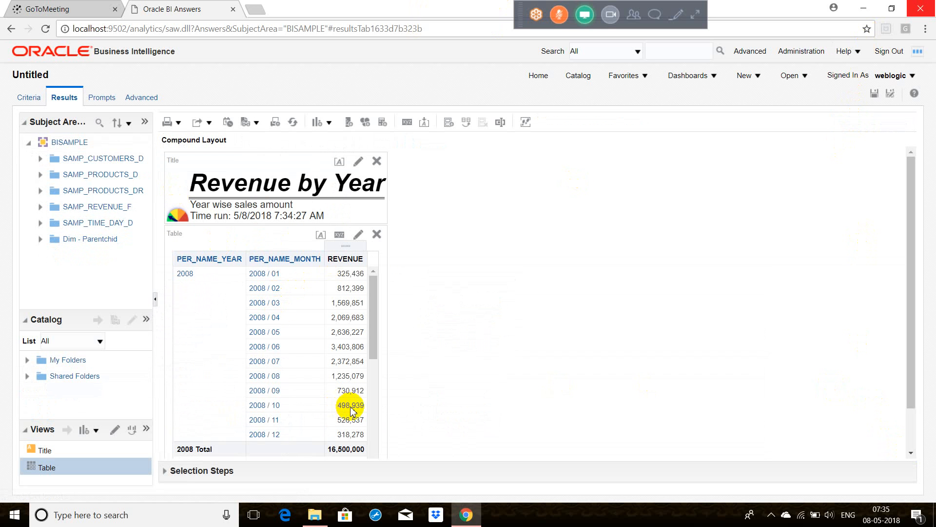
left_click(372, 416)
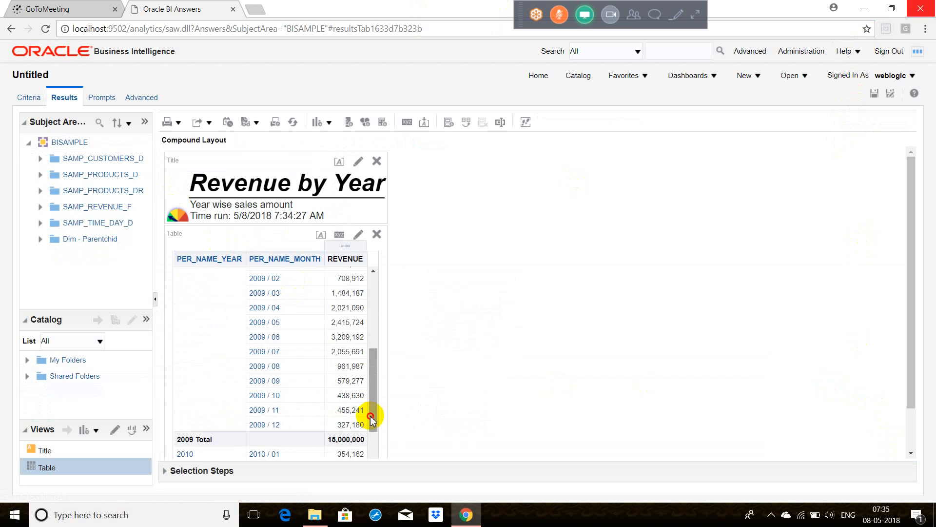
left_click_drag(372, 418, 375, 458)
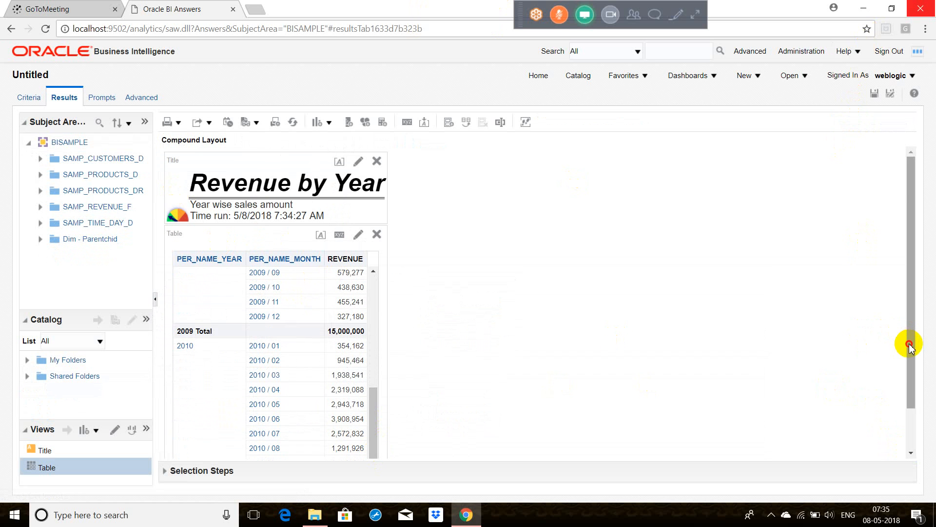
left_click(914, 428)
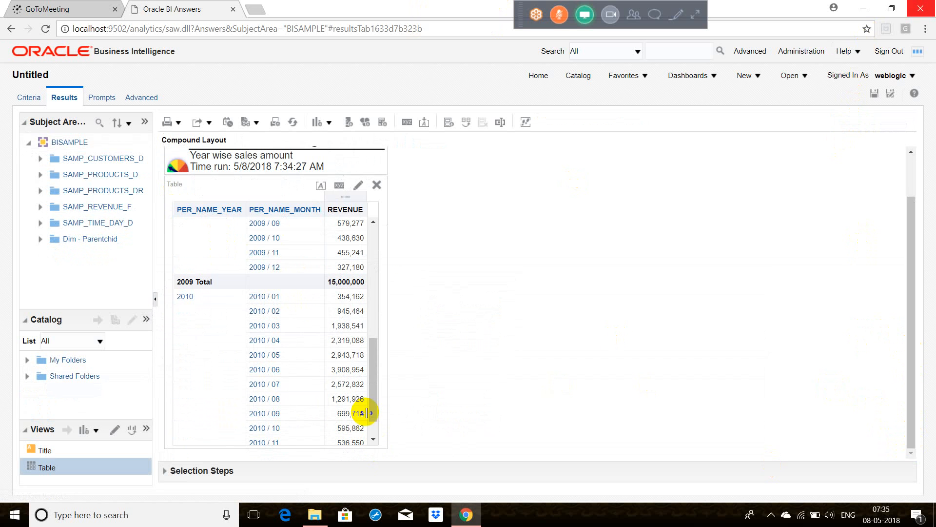
left_click(373, 428)
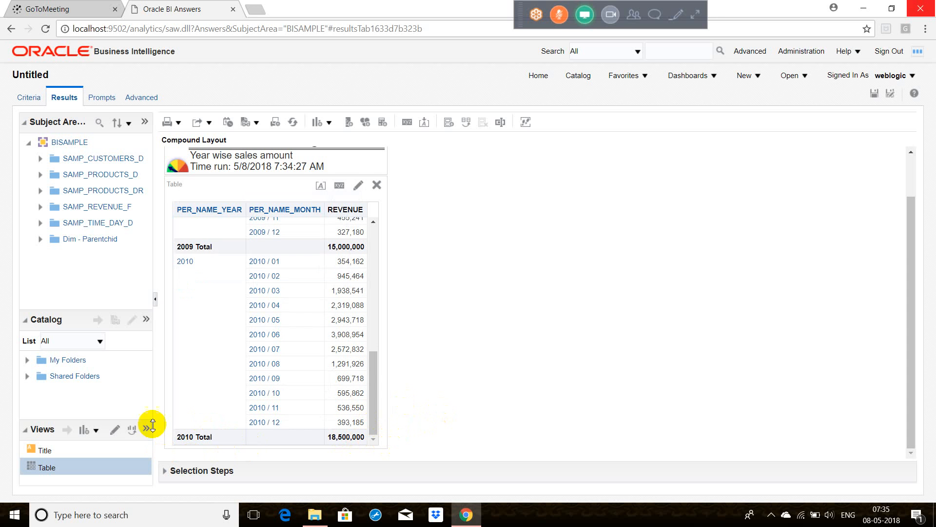
Add a grand total after the table's Columns and Measures, finish editing, and review the end of the table.
left_click(115, 429)
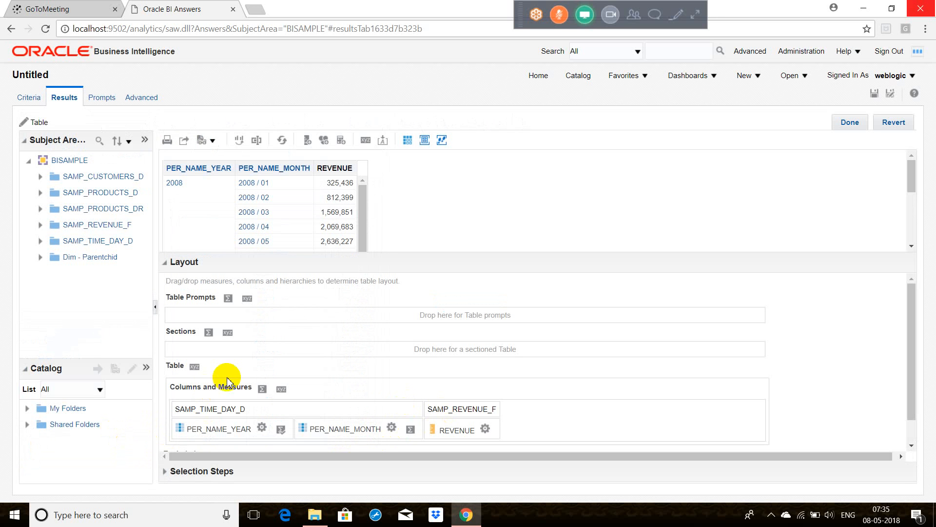
left_click(262, 388)
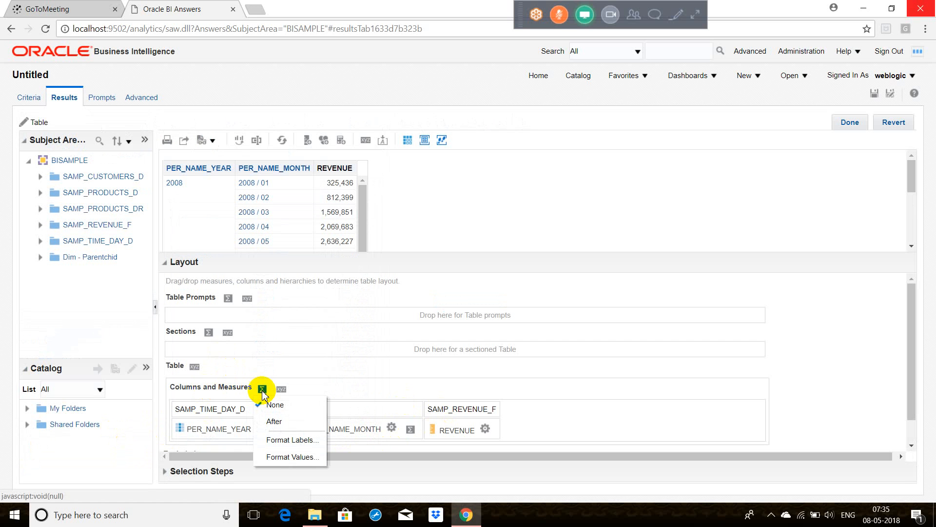
left_click(274, 421)
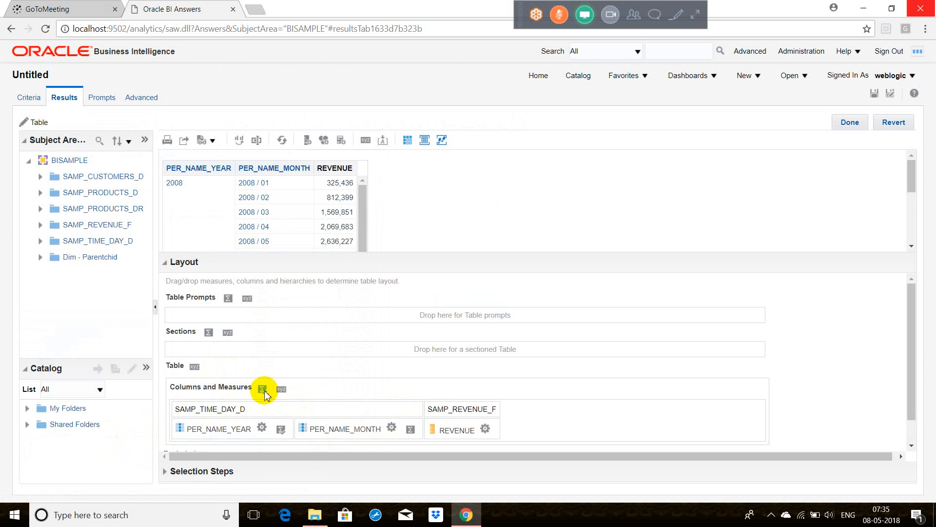
left_click(851, 125)
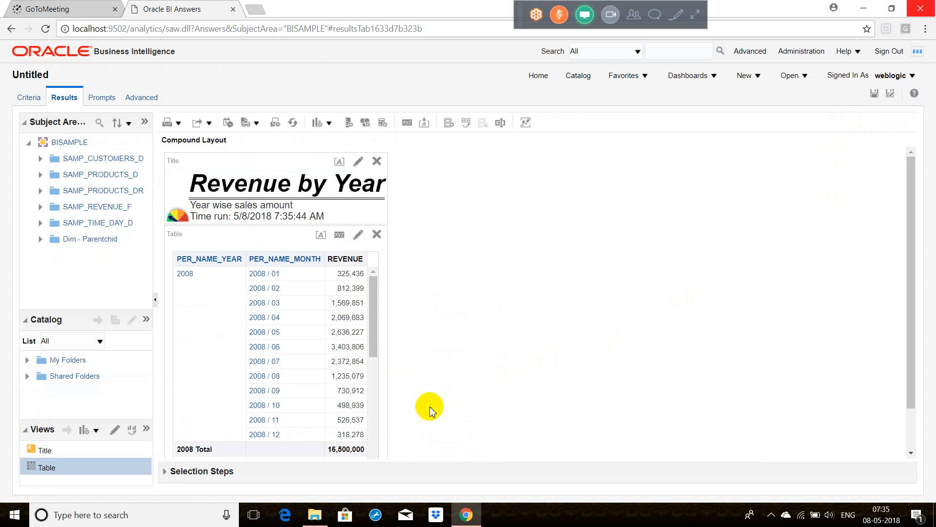
left_click(373, 405)
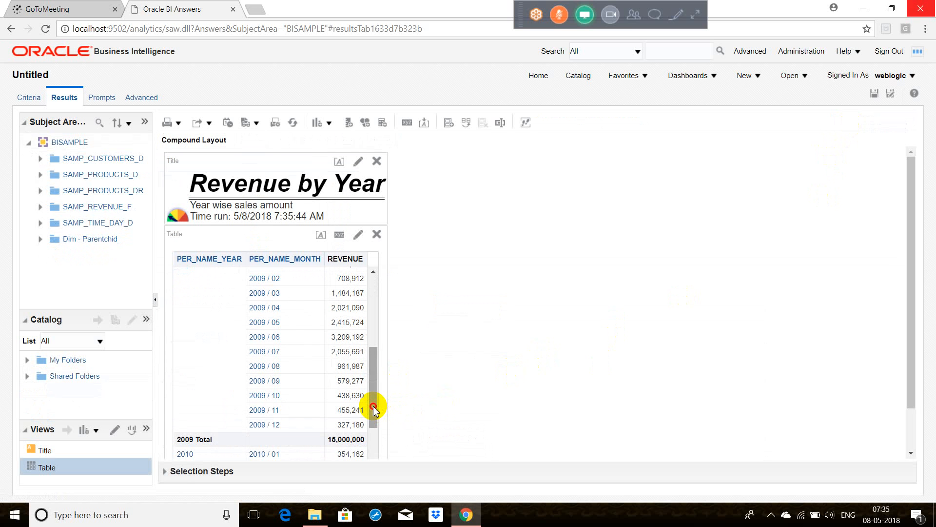
left_click(908, 428)
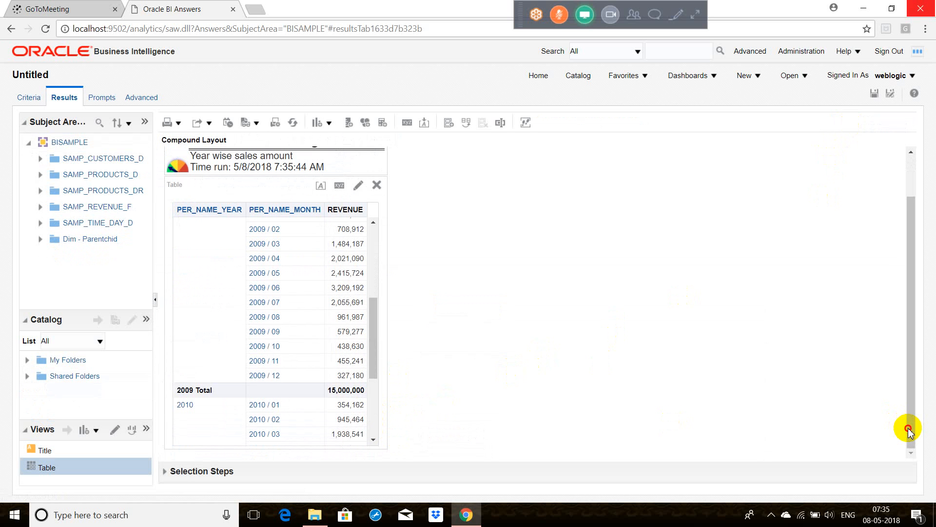
left_click(374, 418)
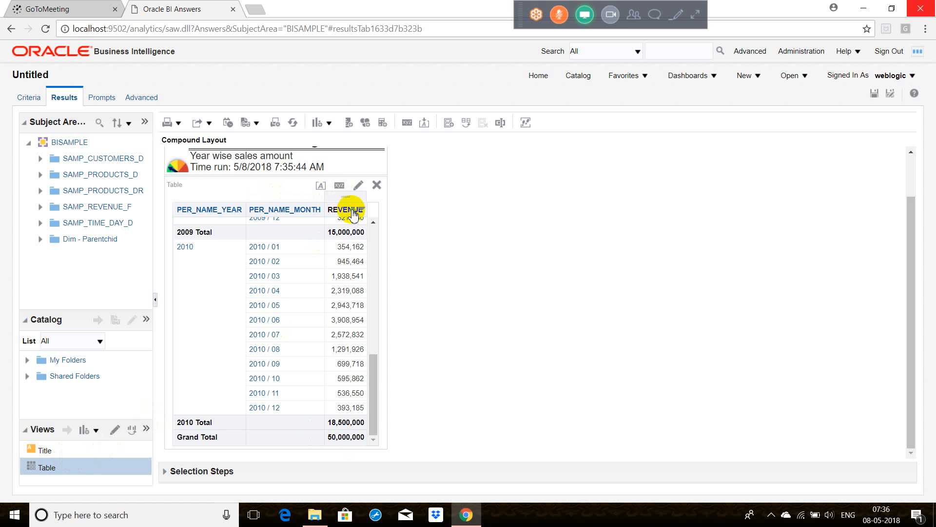
Examine the REVENUE column's options for row-level grand totals and moving the column in the compound layout.
left_click_drag(348, 197, 350, 200)
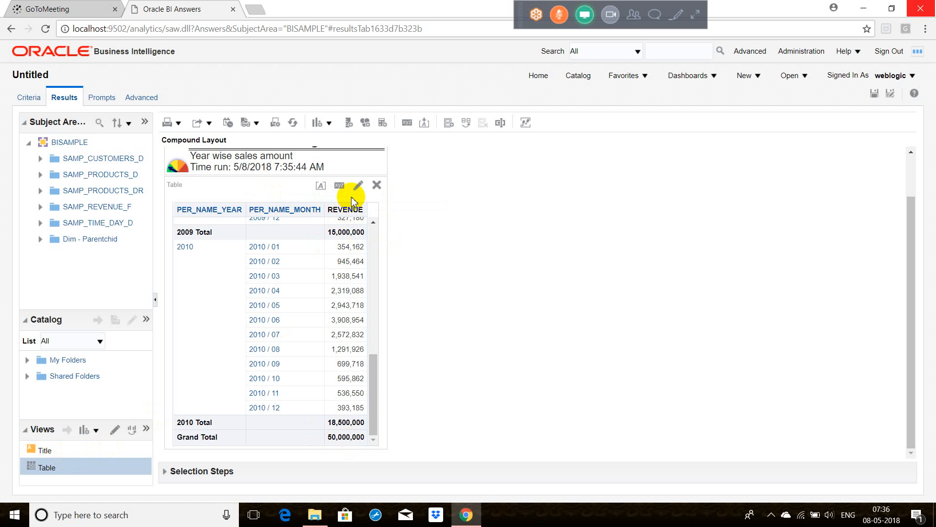
right_click(351, 257)
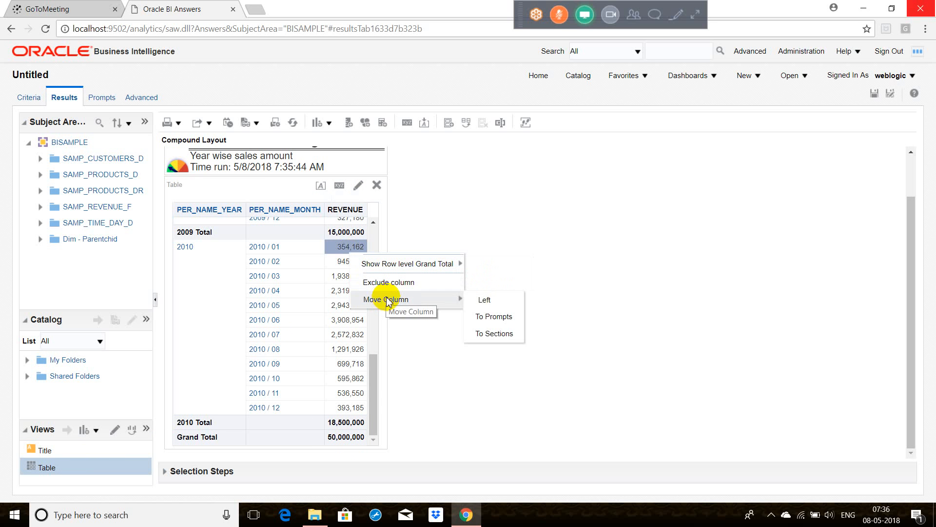
mouse_move(395, 267)
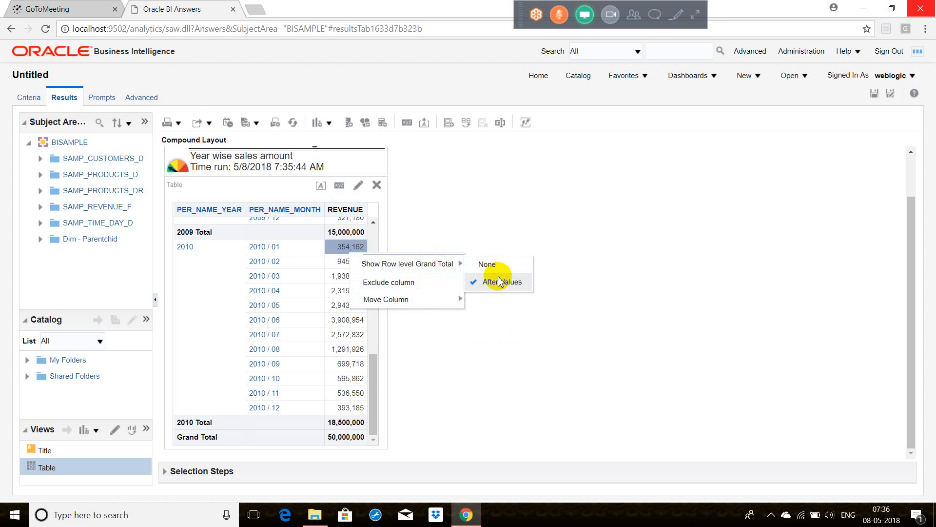
mouse_move(409, 299)
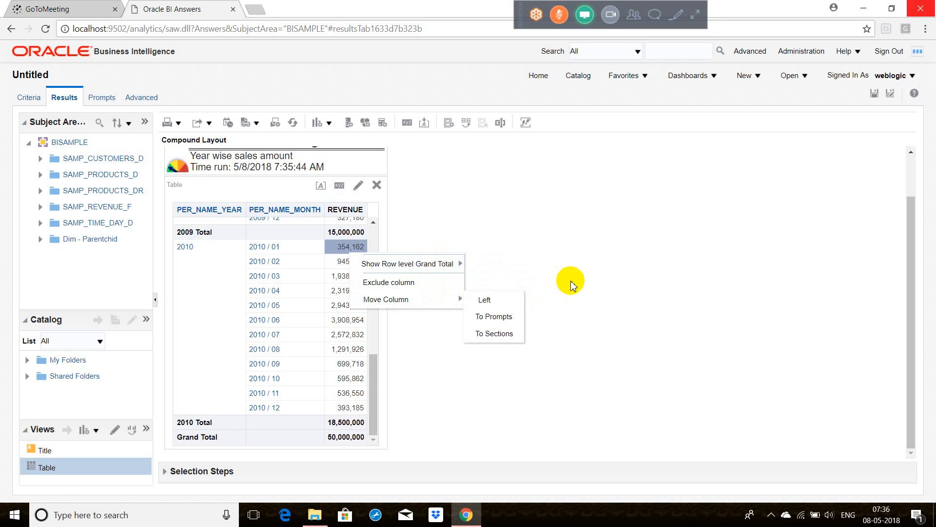
left_click(551, 237)
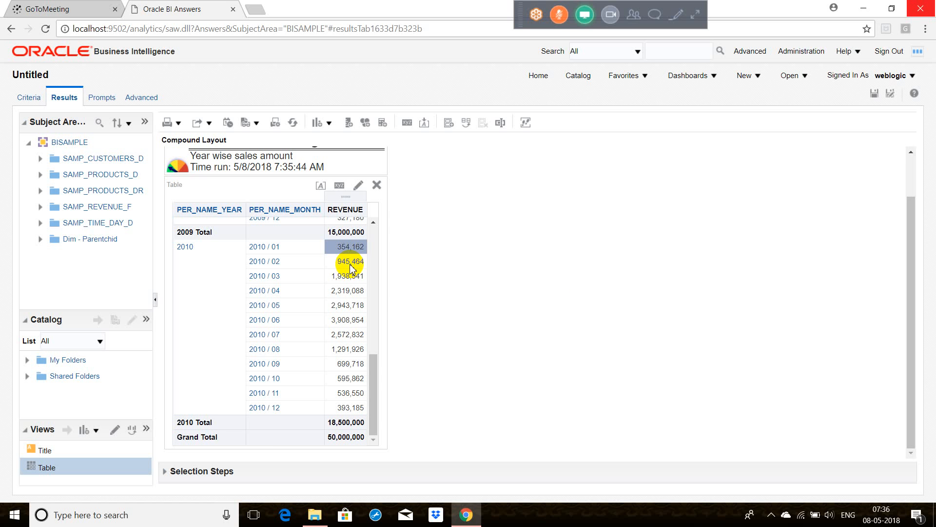
Edit the table view and exclude PER_NAME_MONTH from it.
left_click(112, 430)
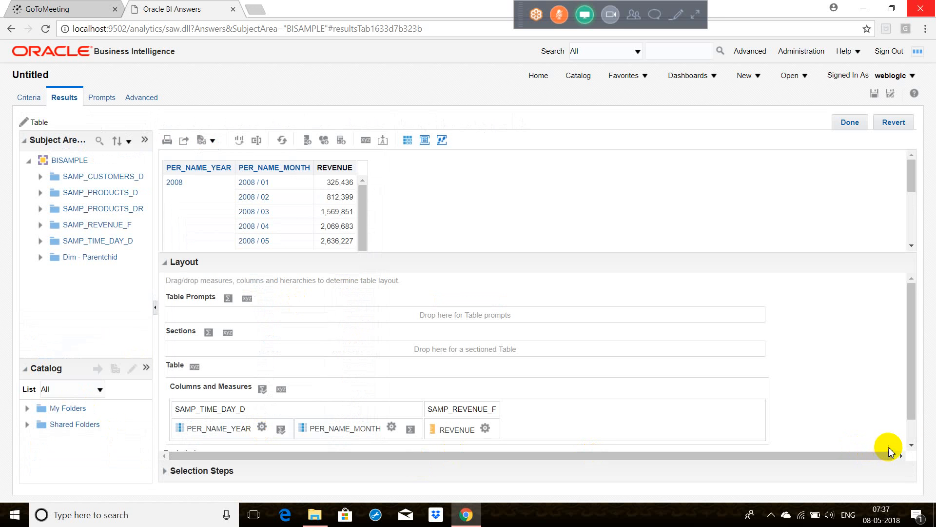
left_click(912, 435)
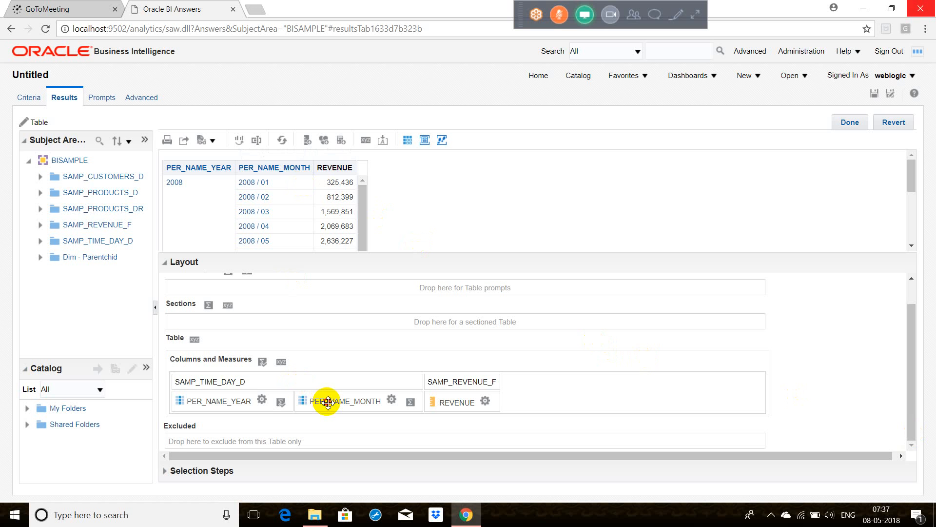
left_click_drag(328, 401, 303, 438)
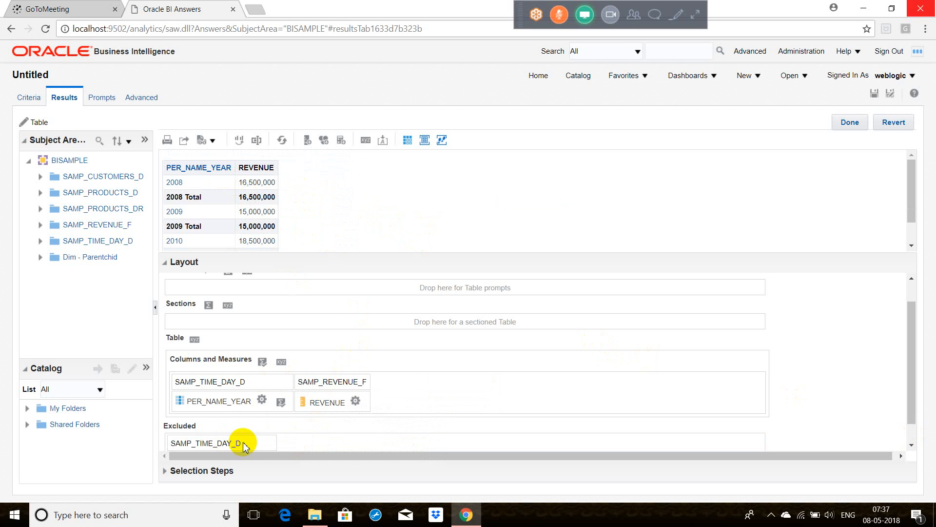
Move PER_NAME_MONTH from the excluded area back between PER_NAME_YEAR and REVENUE, and finish editing.
left_click(913, 445)
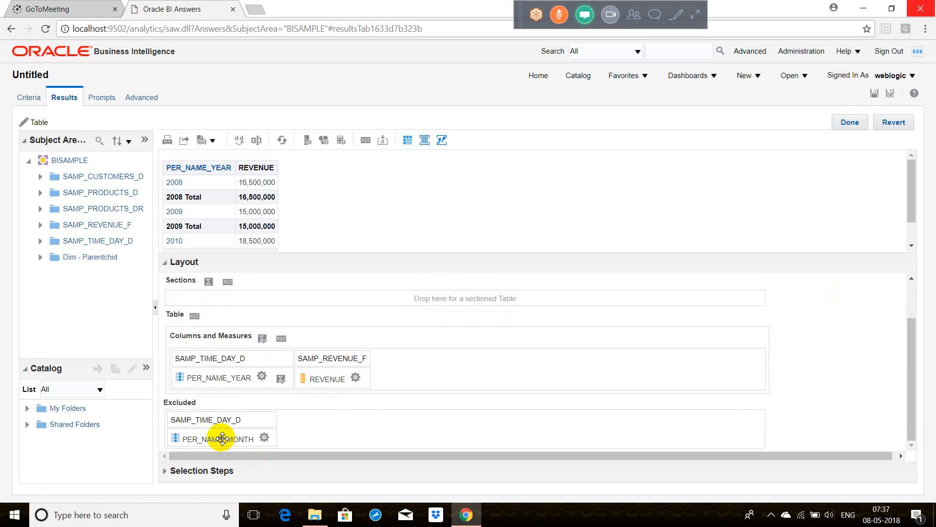
left_click_drag(223, 439, 292, 385)
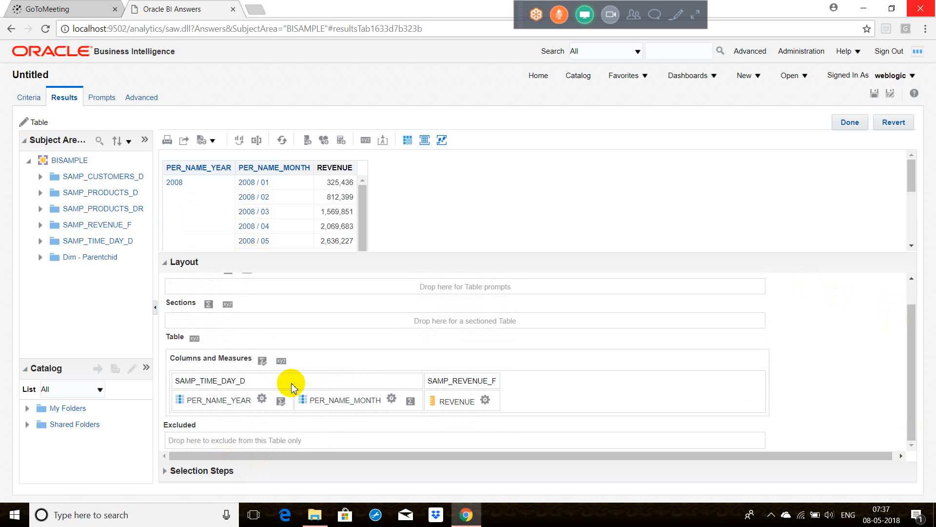
left_click(853, 122)
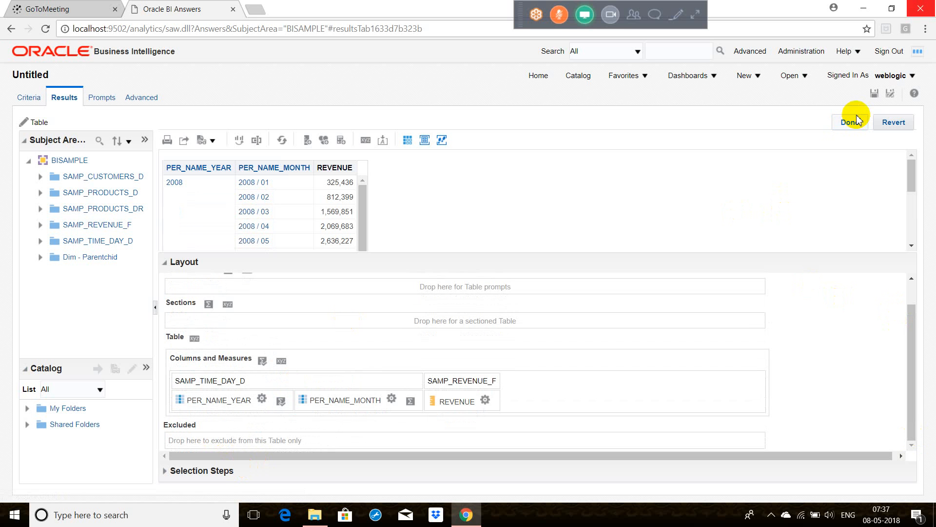
left_click(857, 119)
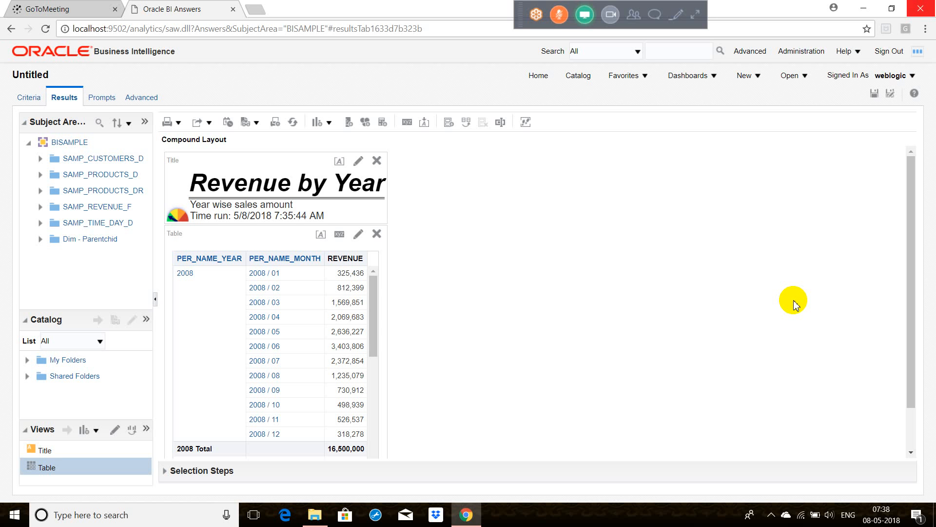
In the analysis criteria, set the PER_NAME_MONTH column's format to Hide and confirm the column properties.
left_click(38, 100)
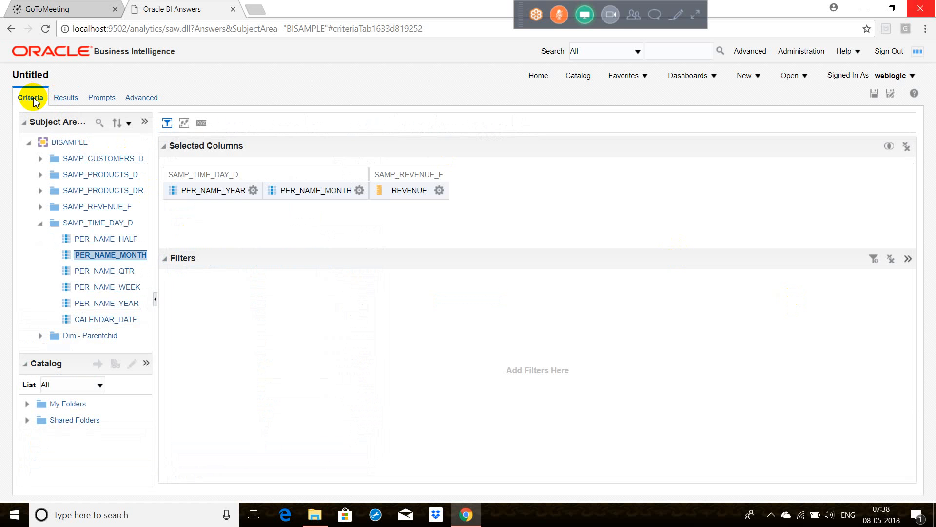
left_click(360, 190)
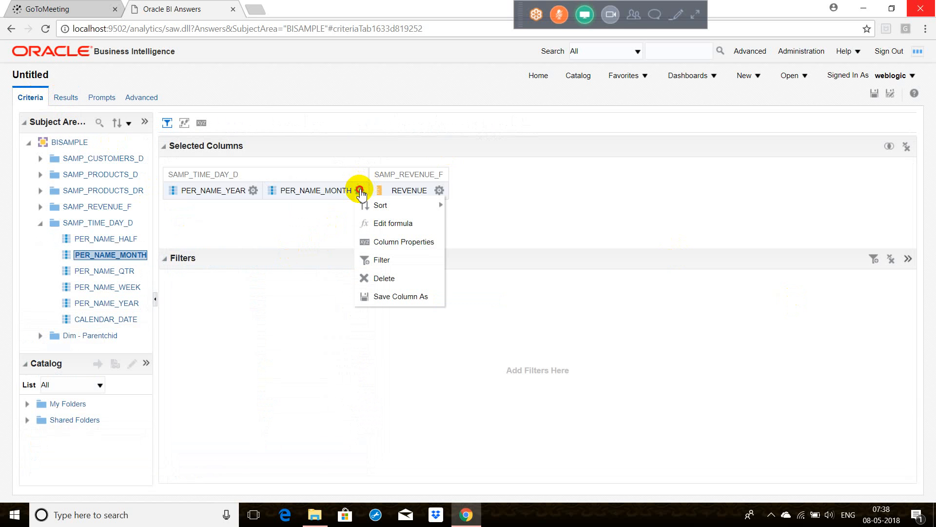
left_click(385, 241)
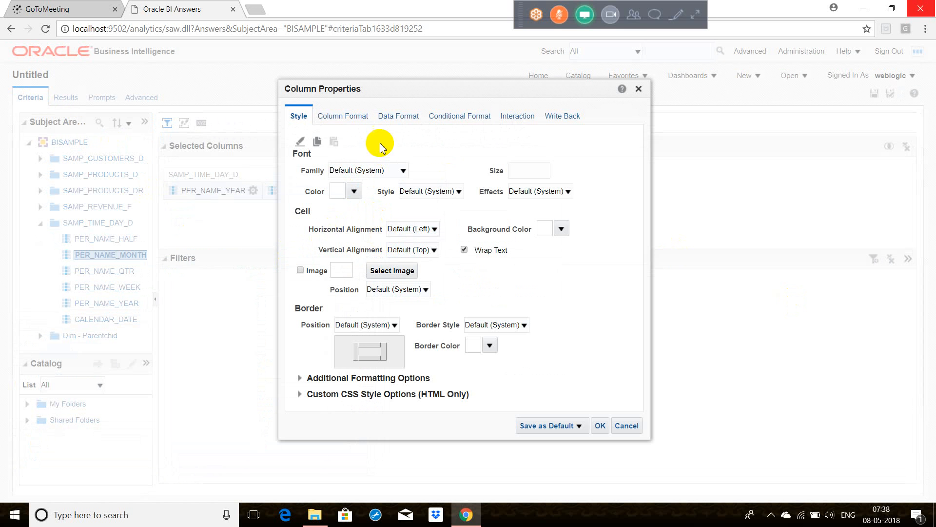
left_click(352, 116)
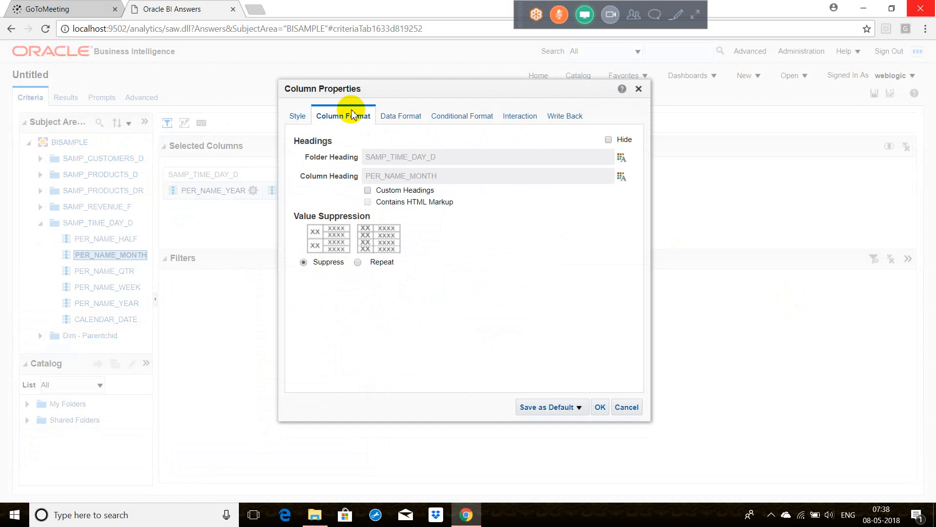
left_click(612, 141)
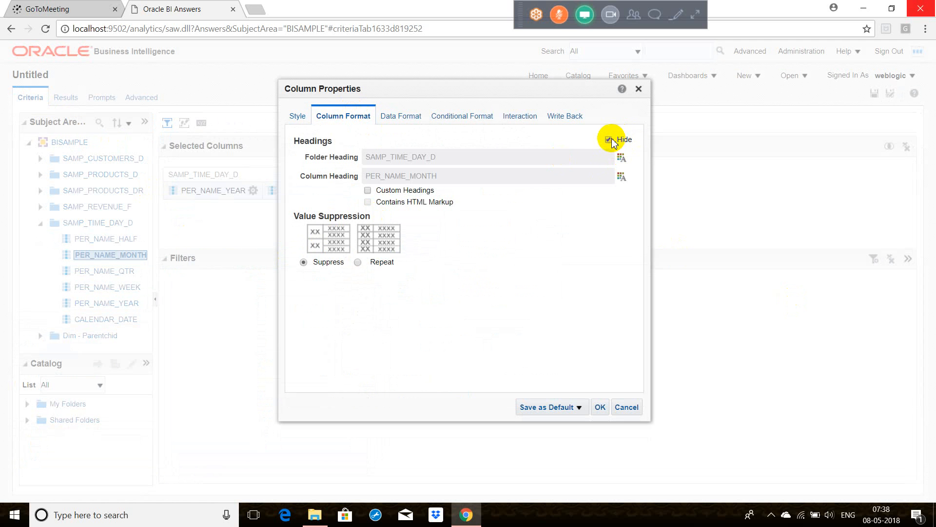
left_click(610, 397)
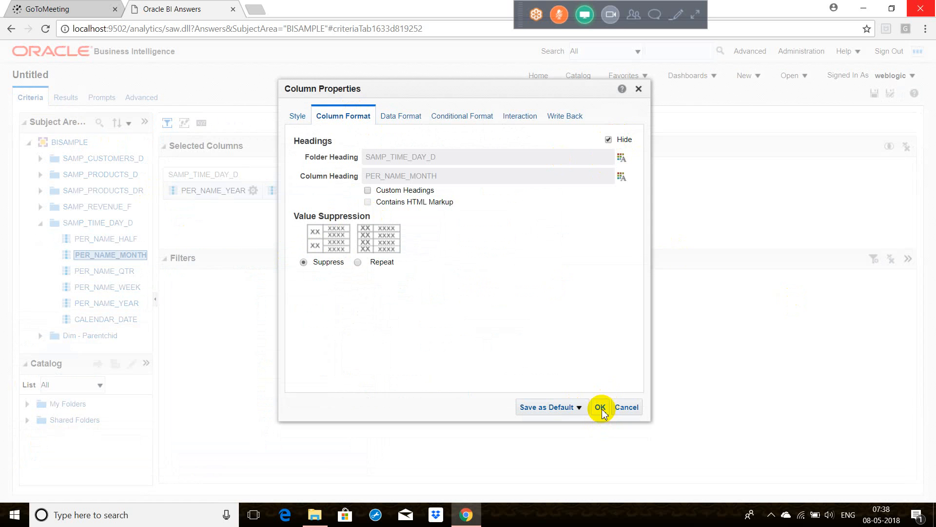
Confirm the hidden format of the PER_NAME_MONTH column and compare the analysis results with its selected columns.
left_click(599, 409)
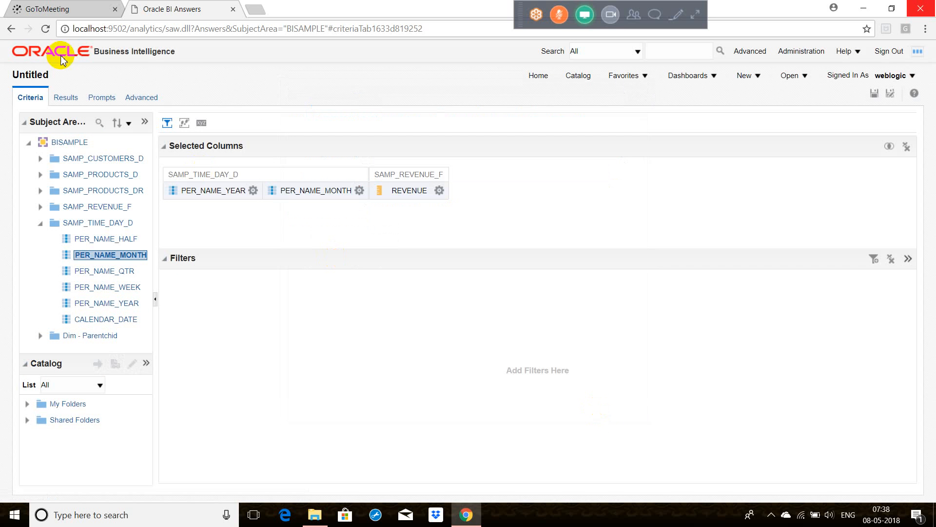
left_click(69, 97)
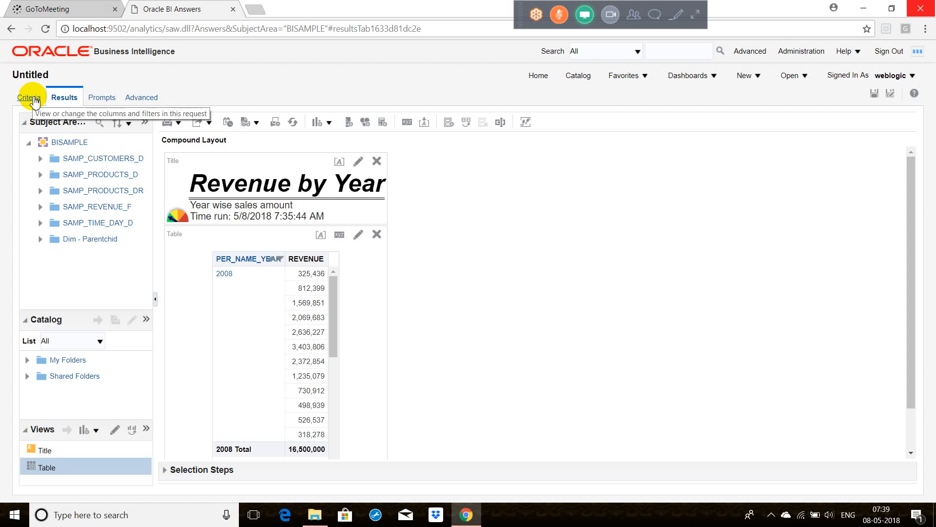
left_click(33, 99)
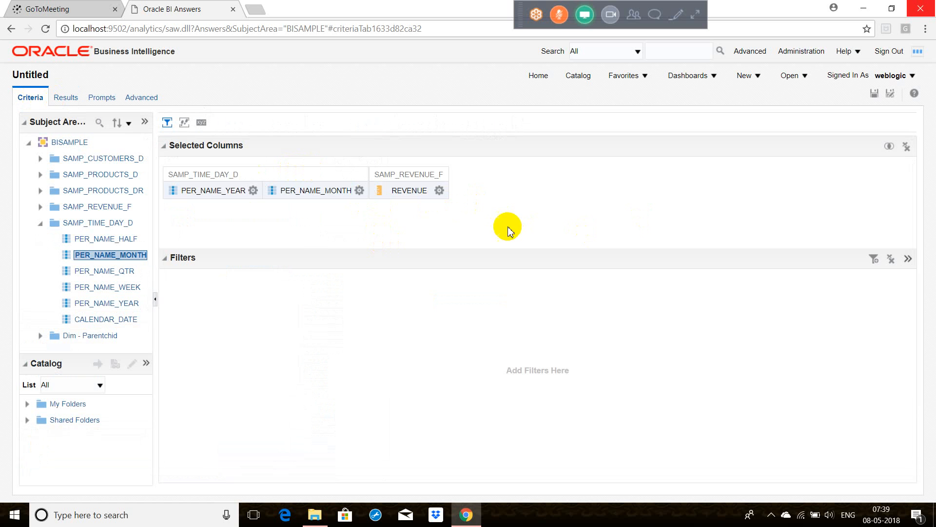
left_click(66, 98)
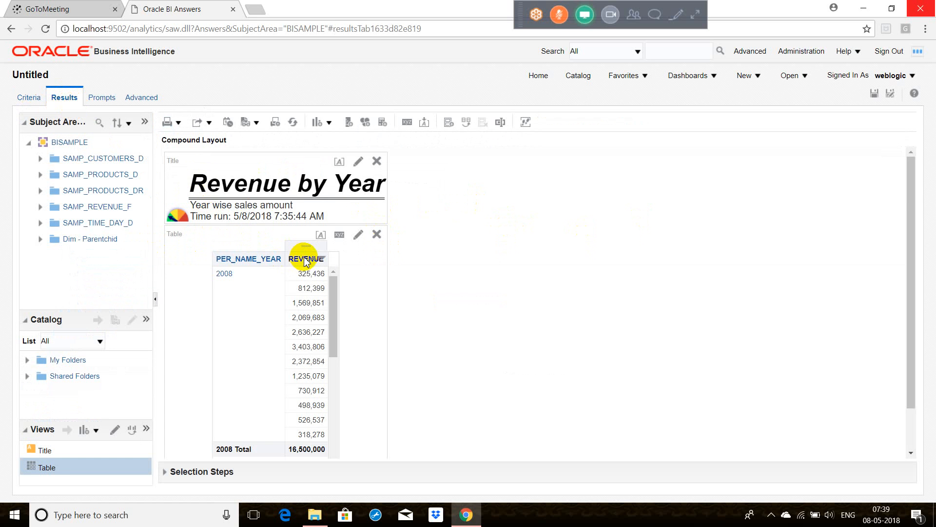
Add a bar graph view with the recommended subtype and place it beside the title and table in the compound layout.
left_click(329, 123)
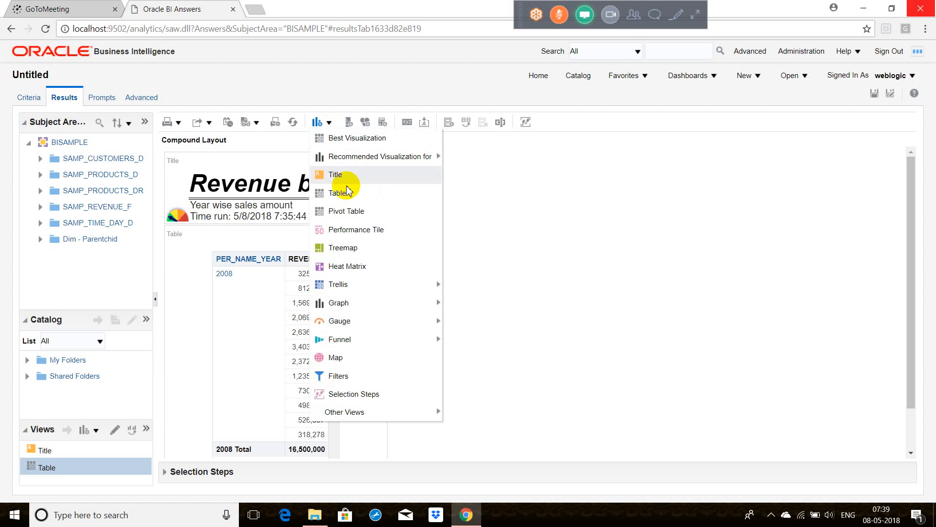
mouse_move(360, 156)
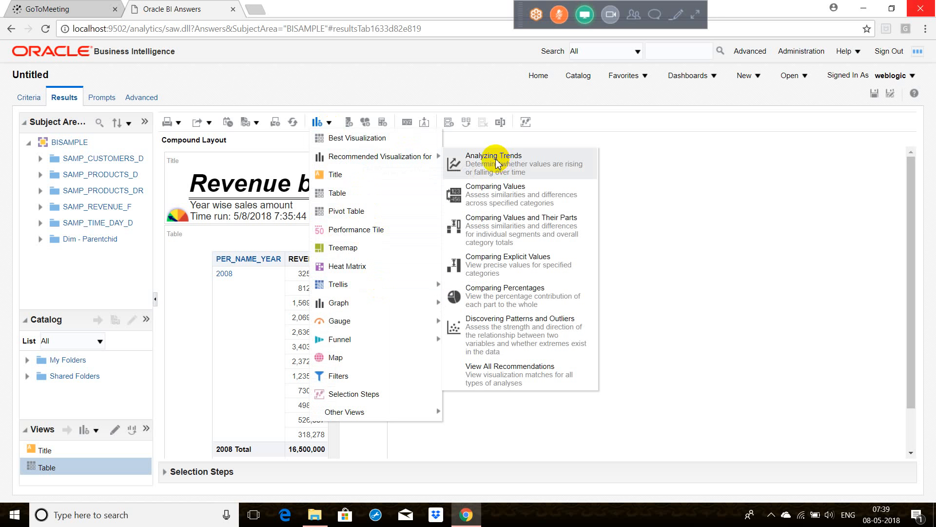
mouse_move(383, 301)
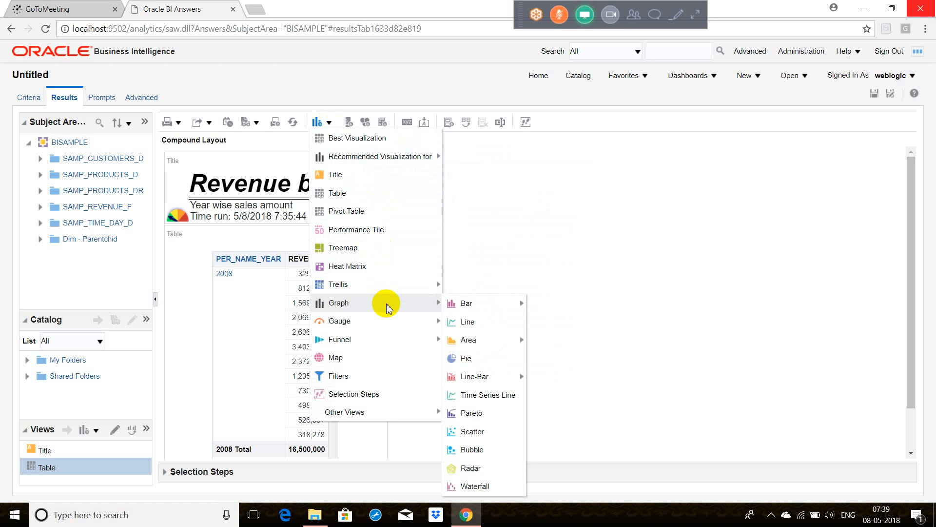
mouse_move(493, 298)
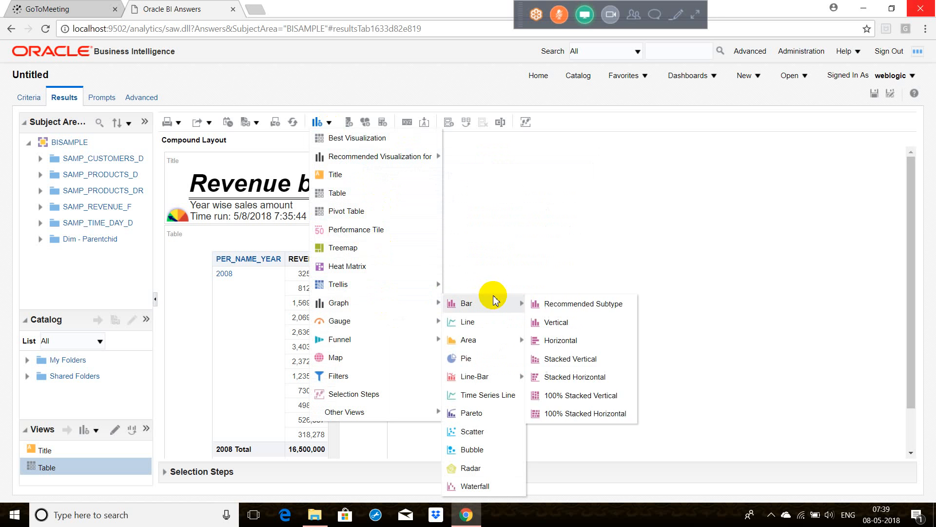
left_click(566, 303)
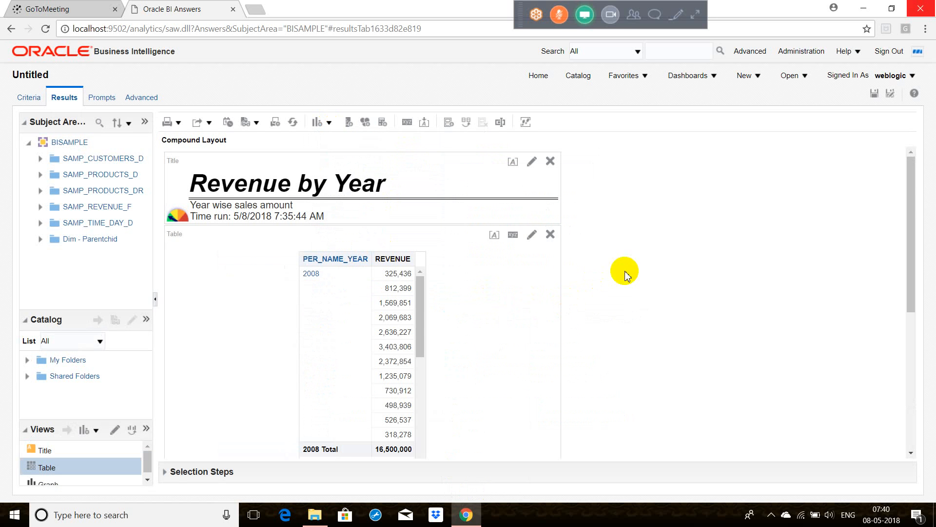
left_click_drag(911, 243, 922, 385)
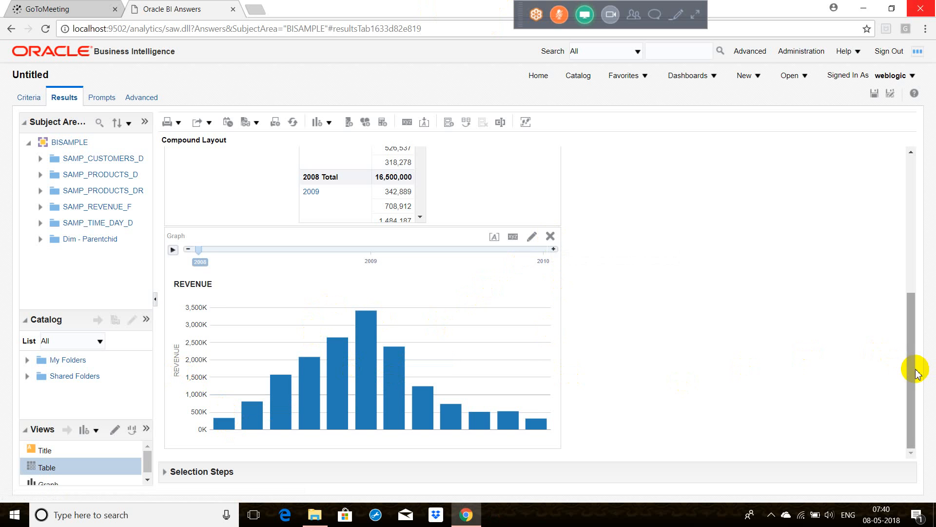
mouse_move(345, 434)
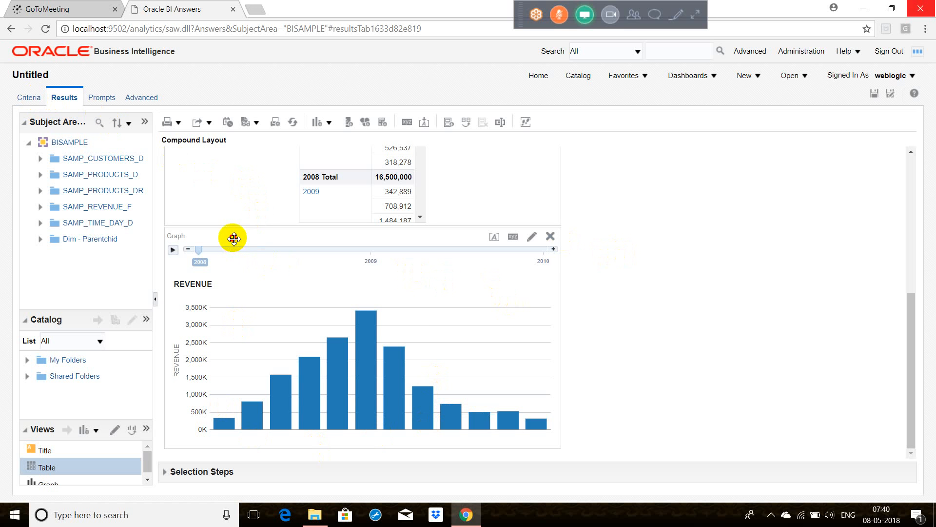
left_click_drag(234, 238, 563, 162)
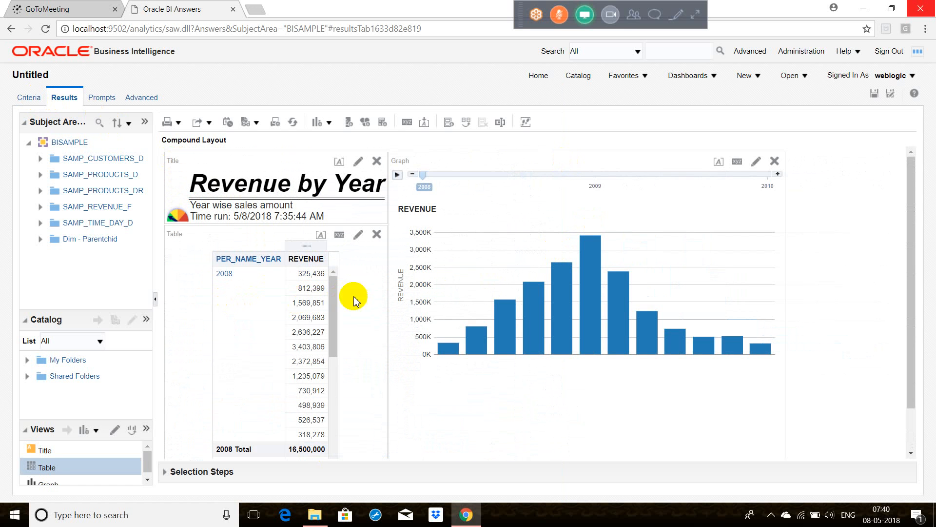
Turn off Hide in the PER_NAME_MONTH column format in the criteria, and return to the results.
left_click(33, 99)
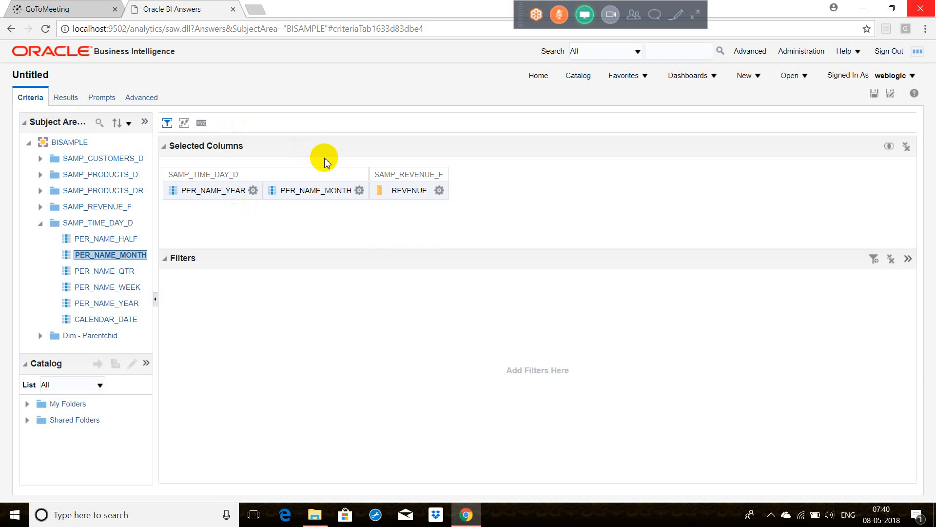
left_click(360, 190)
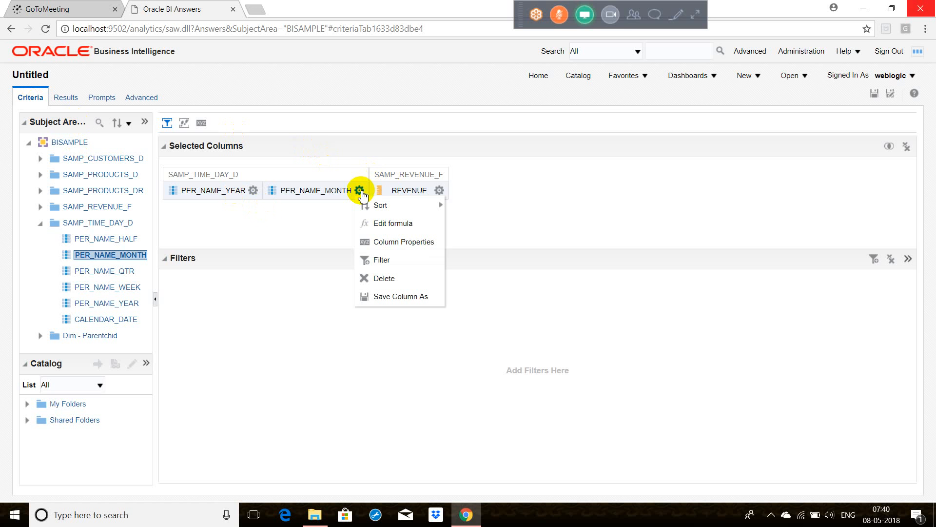
left_click(398, 242)
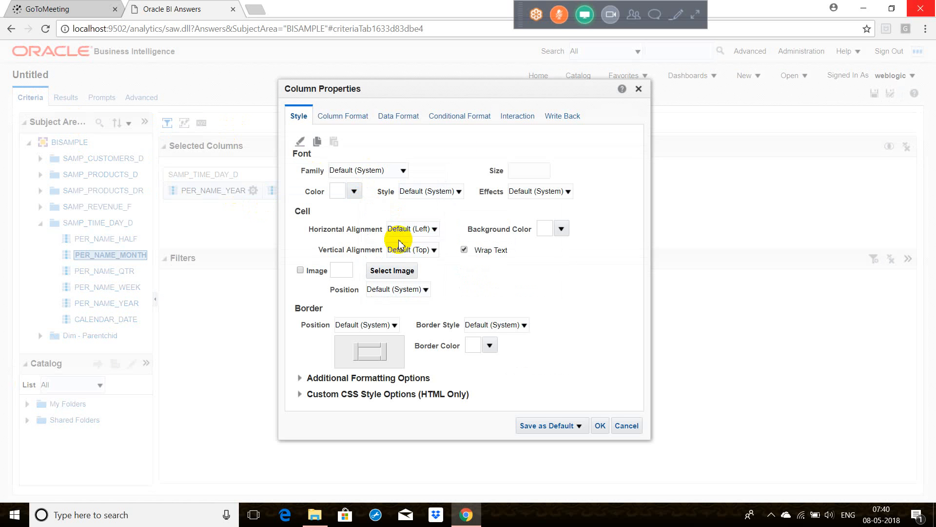
left_click(360, 117)
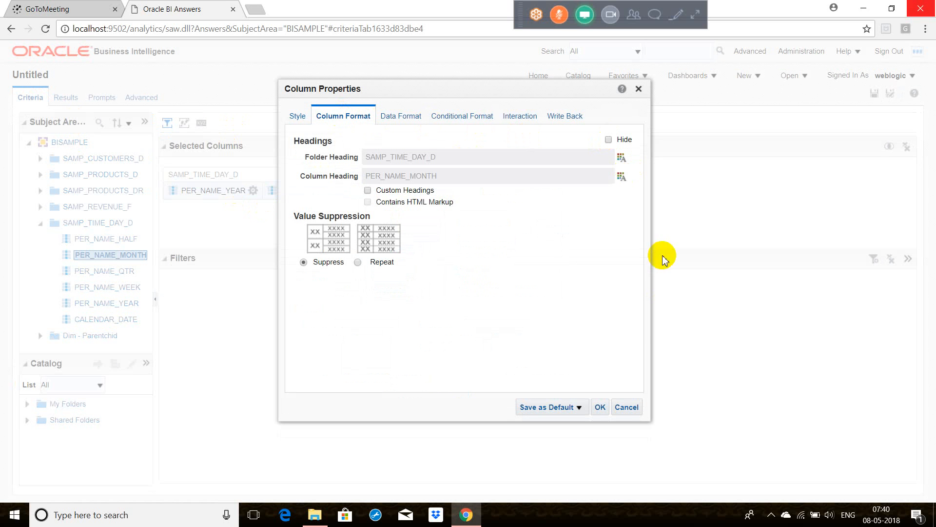
left_click(601, 407)
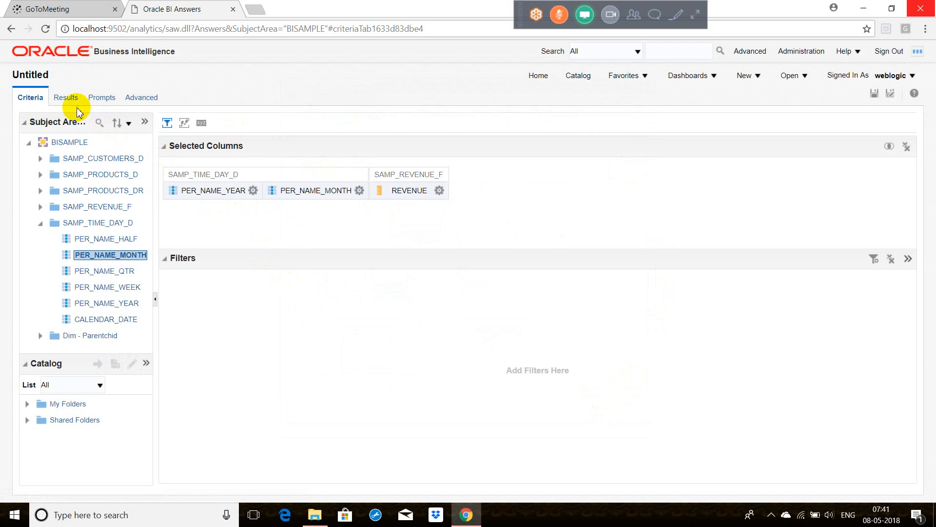
left_click(68, 97)
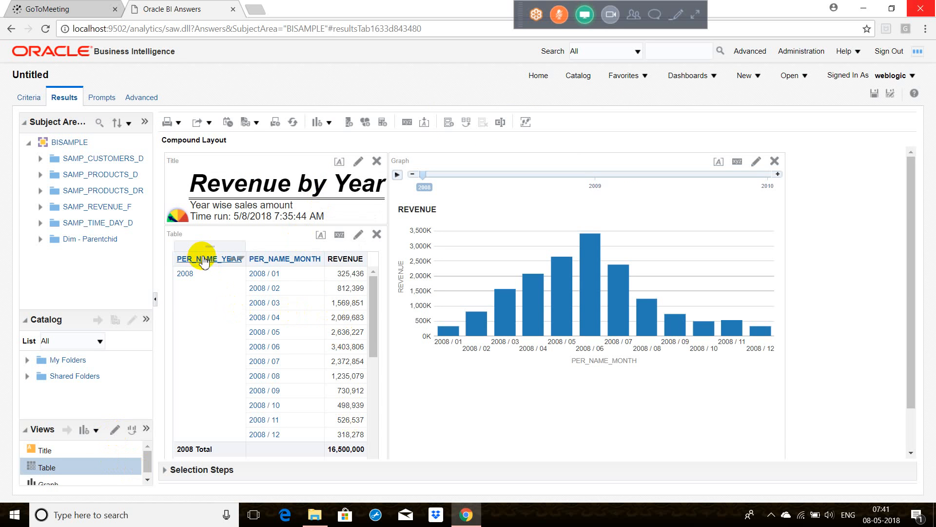
Edit the table view to exclude PER_NAME_MONTH from this table only, and finish editing.
left_click(114, 431)
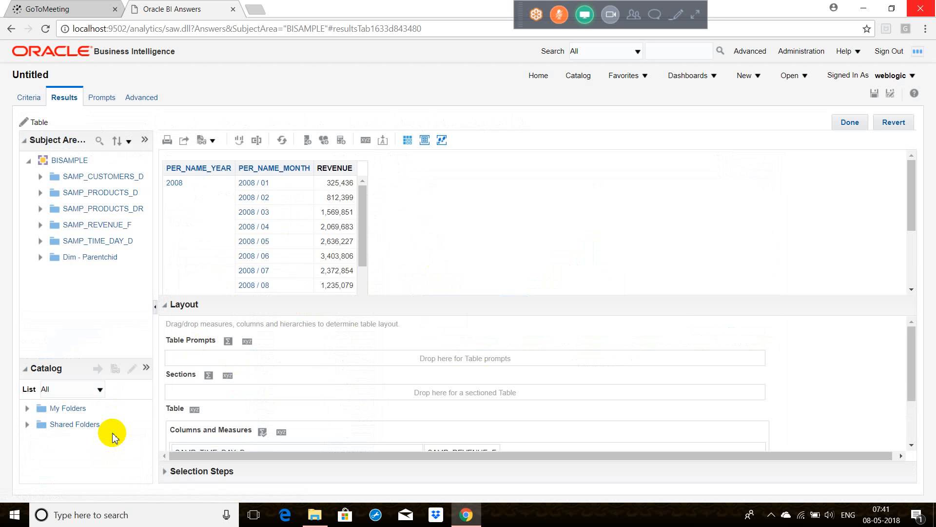
scroll(911, 408, "down", 2)
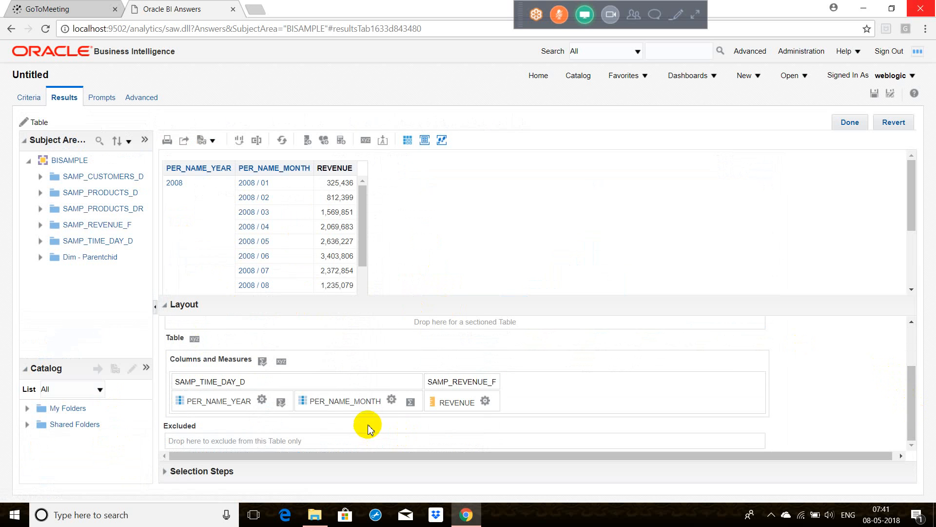
left_click_drag(367, 401, 319, 439)
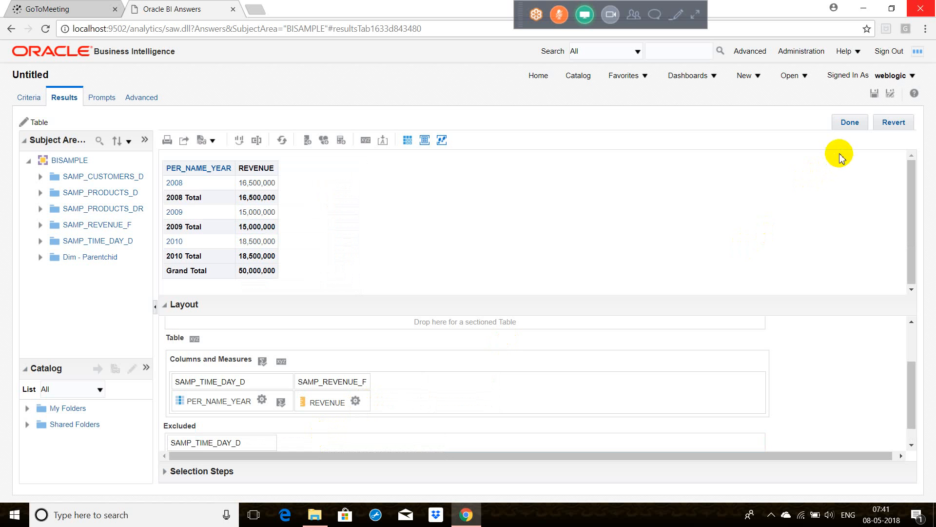
left_click(851, 125)
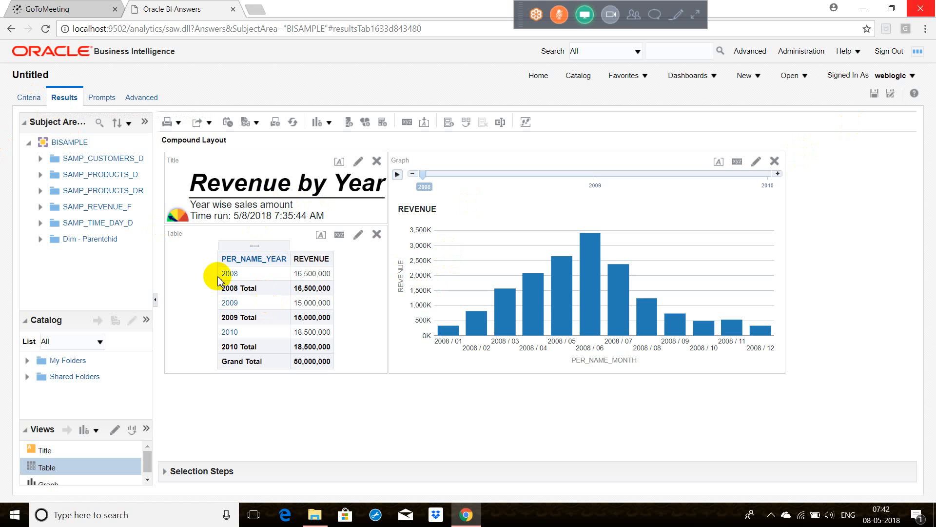
mouse_move(302, 260)
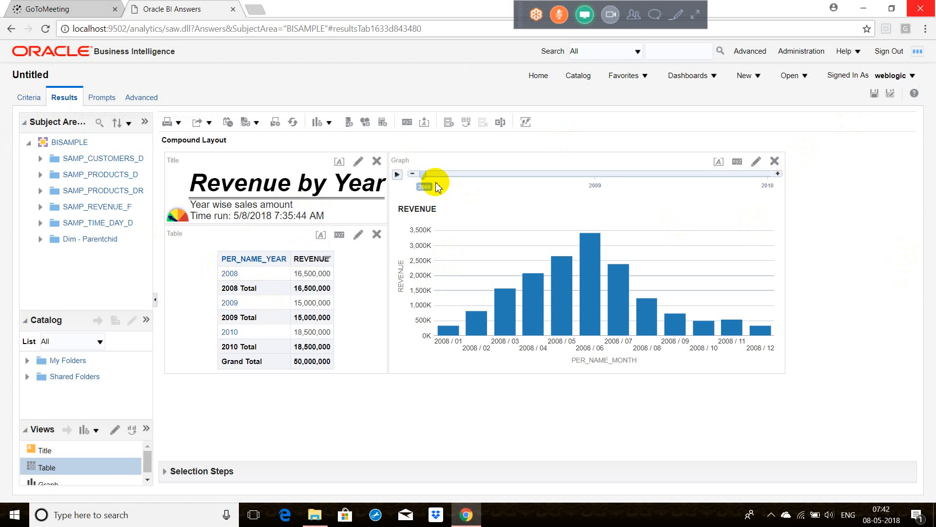
Review the available graph view types and the title view's settings without changing anything.
left_click(330, 125)
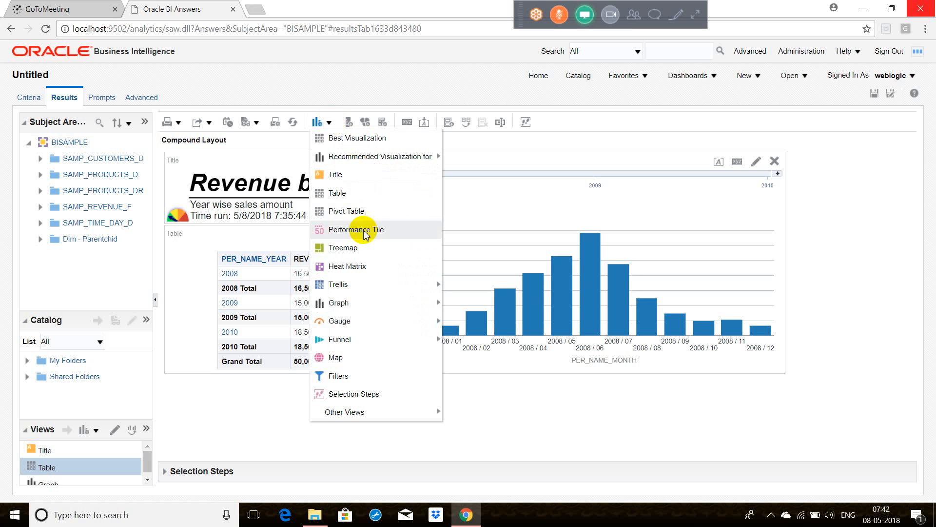
mouse_move(373, 308)
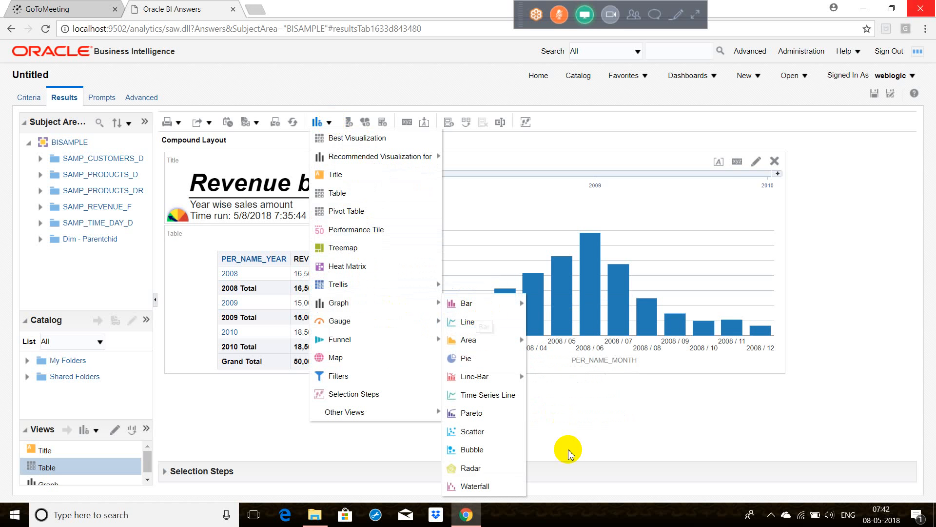
left_click(640, 442)
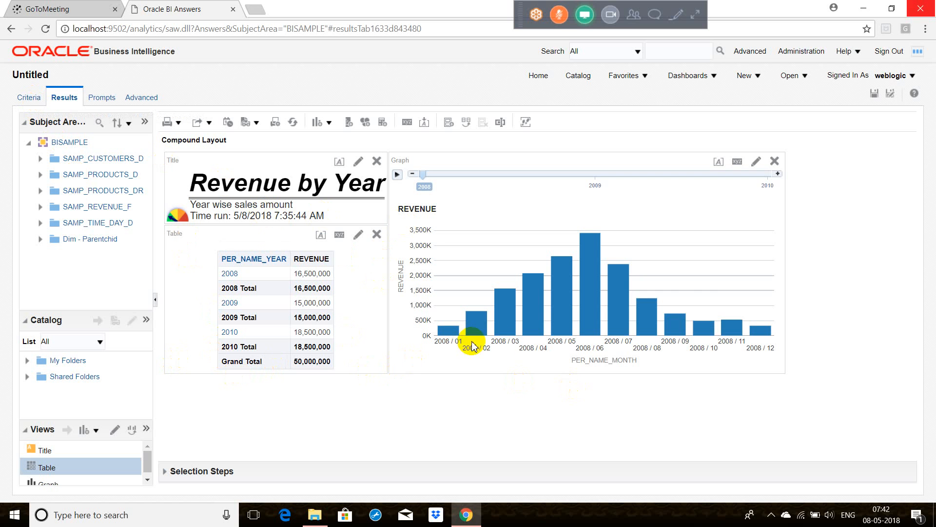
mouse_move(621, 316)
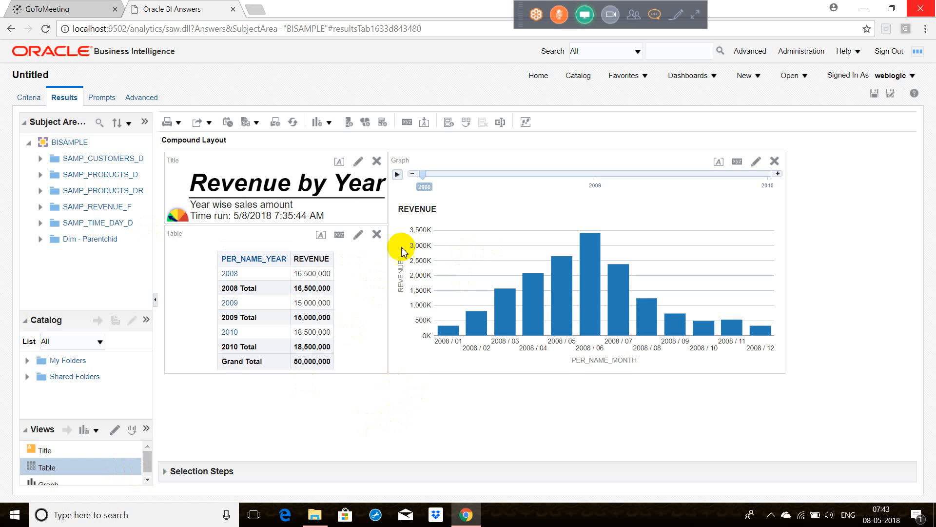
left_click(359, 161)
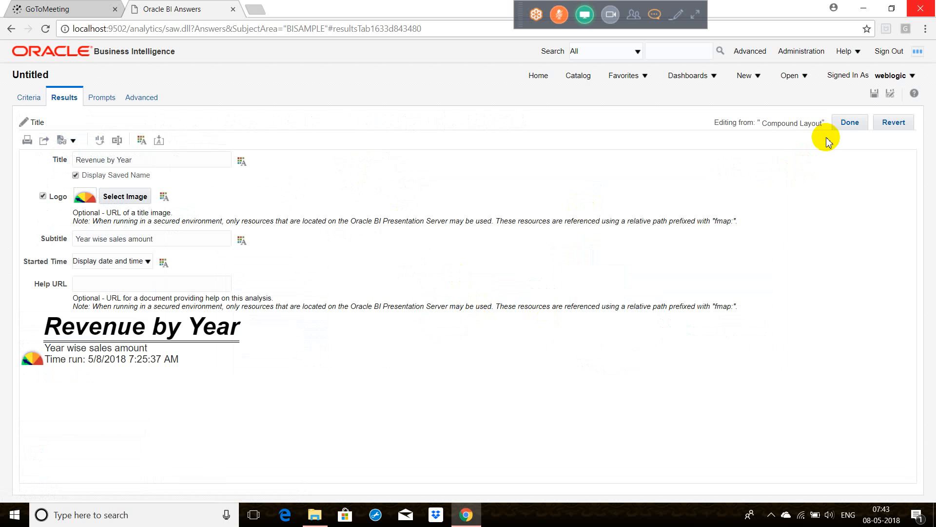
left_click(846, 125)
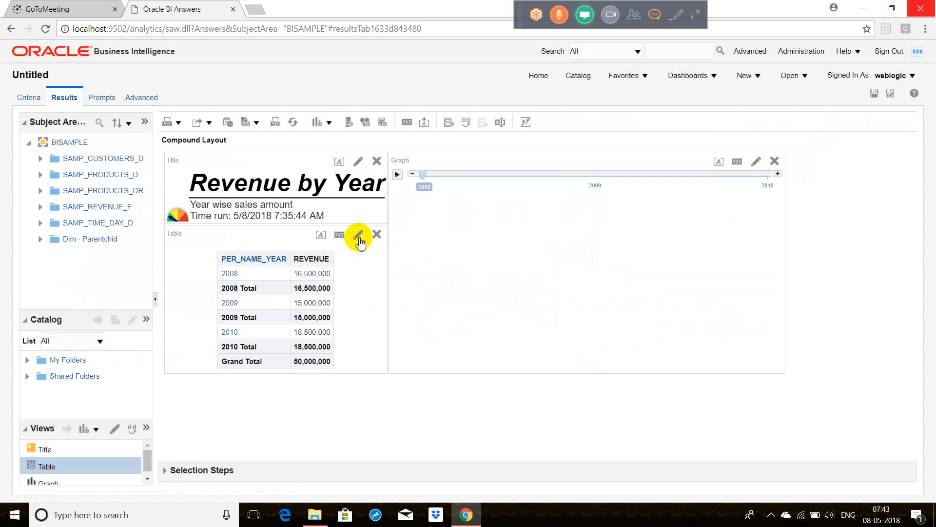
Move PER_NAME_MONTH from the table's excluded area back between PER_NAME_YEAR and REVENUE, finish editing, and inspect the compound layout.
left_click(359, 238)
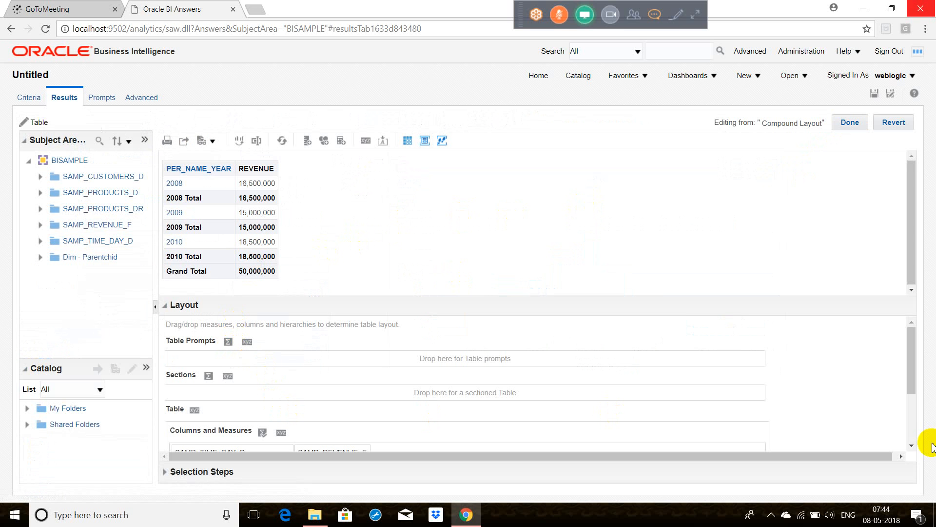
left_click(911, 445)
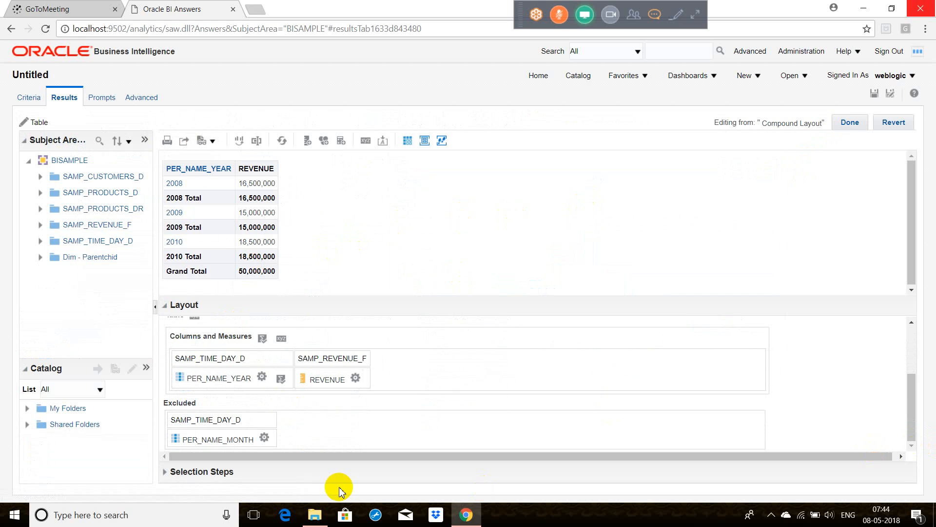
left_click_drag(244, 439, 306, 374)
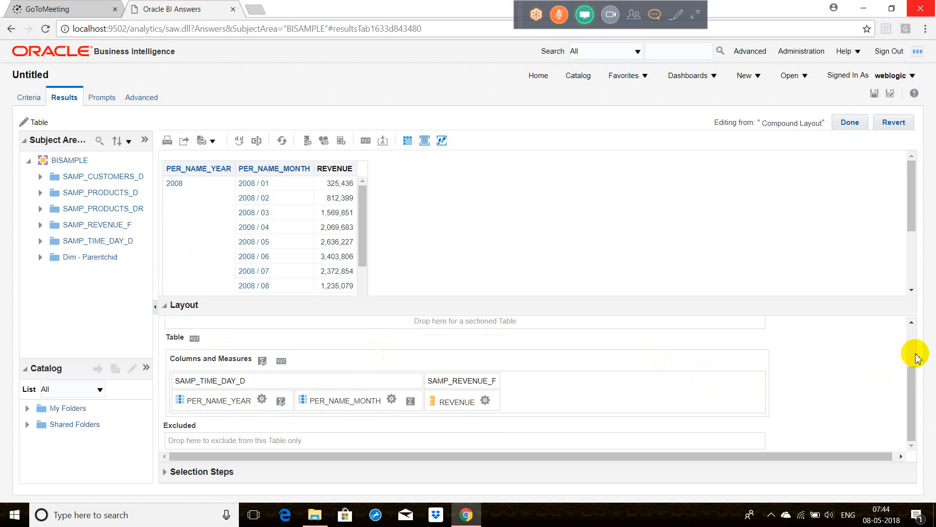
left_click(915, 356)
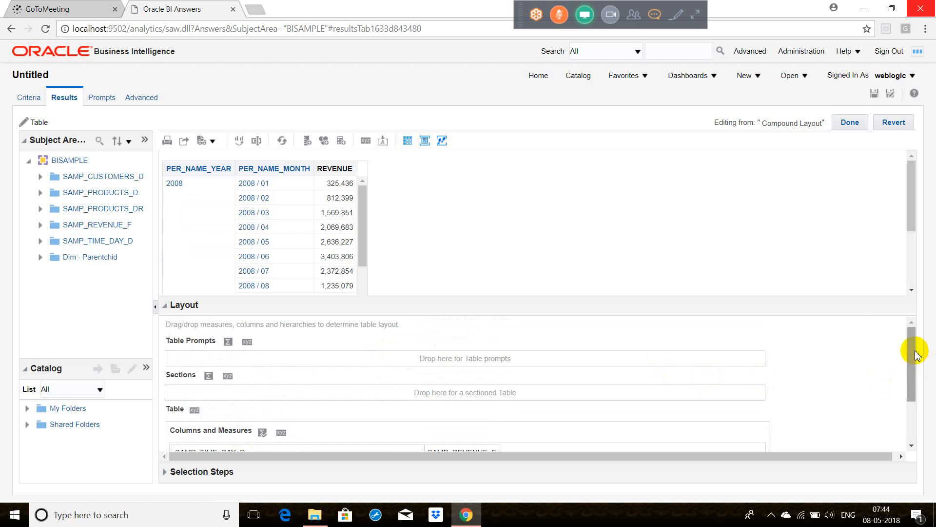
left_click(849, 126)
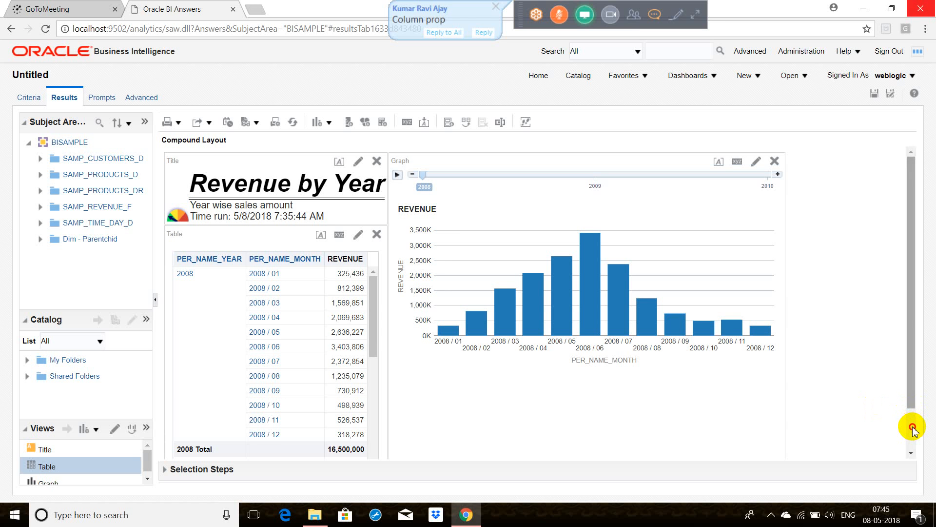
scroll(912, 429, "down", 1)
mouse_move(199, 297)
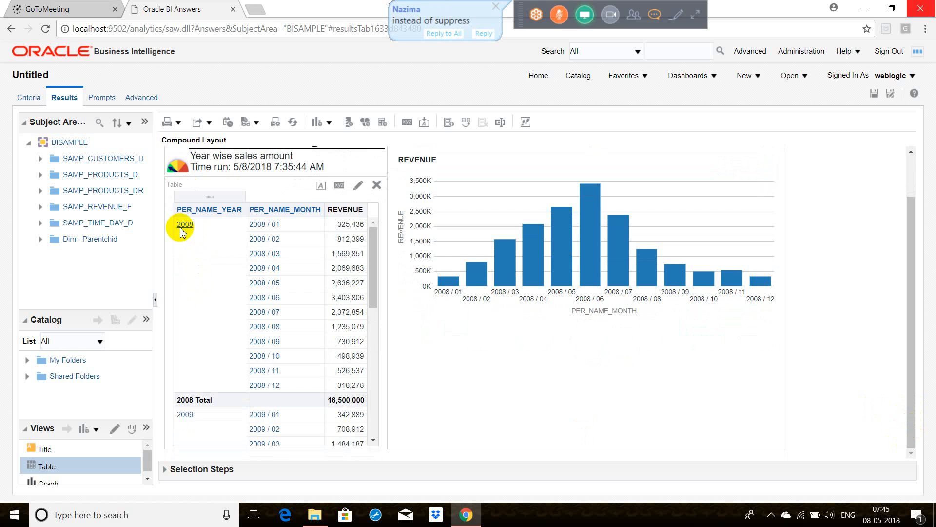
Set value suppression to Repeat in the PER_NAME_YEAR column format in the criteria, and return to the results.
left_click(33, 101)
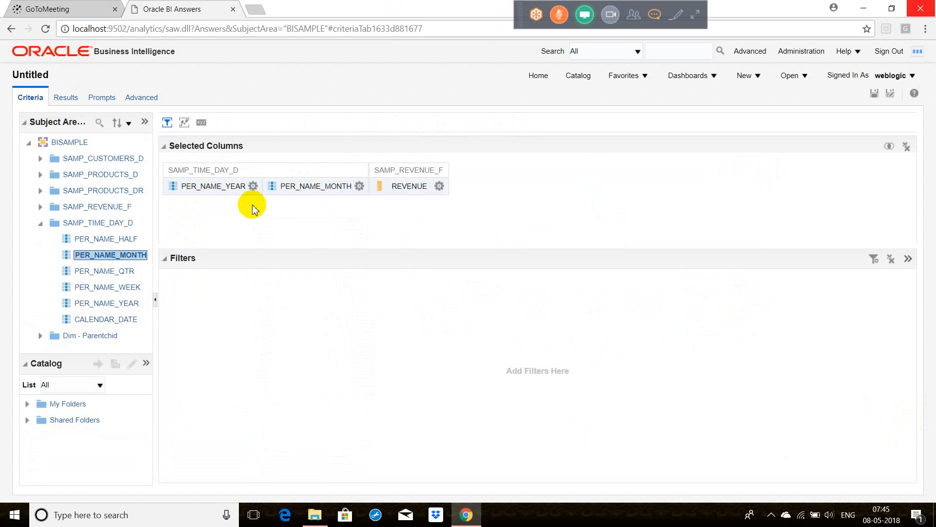
left_click(253, 188)
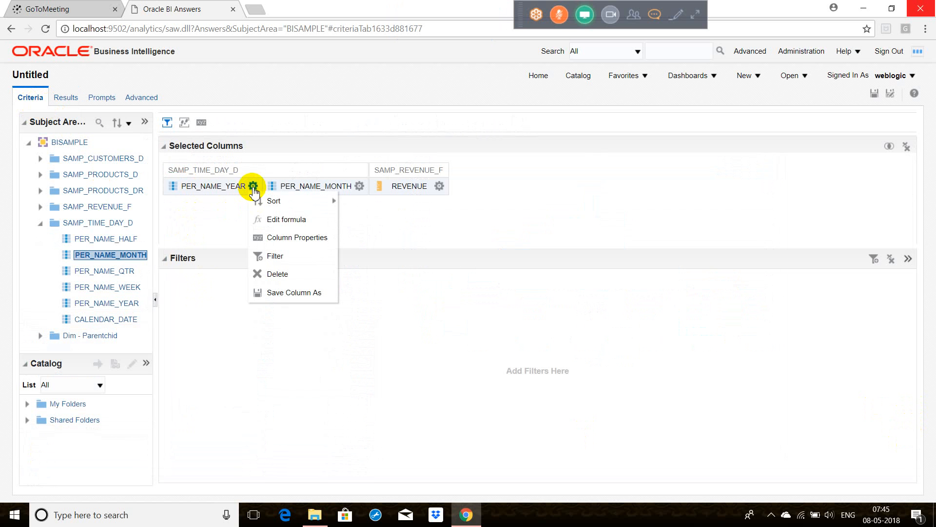
left_click(273, 238)
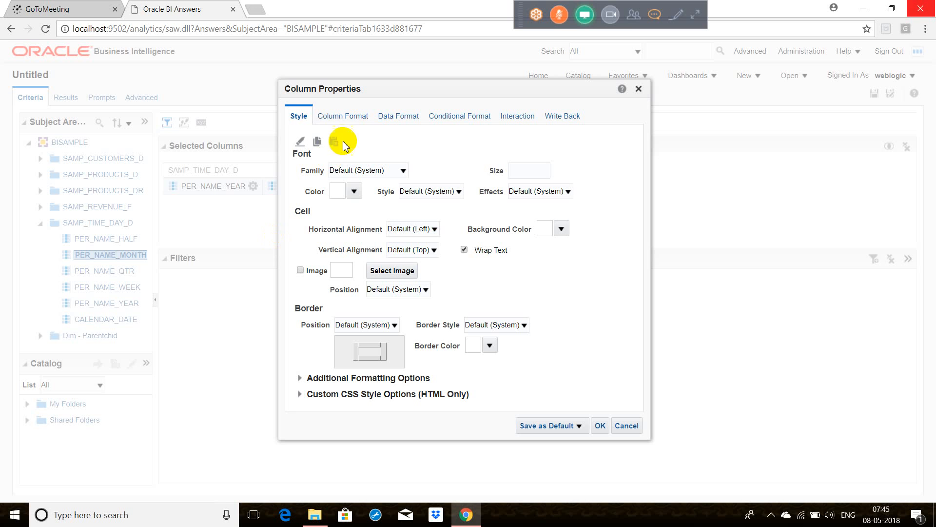
left_click(344, 121)
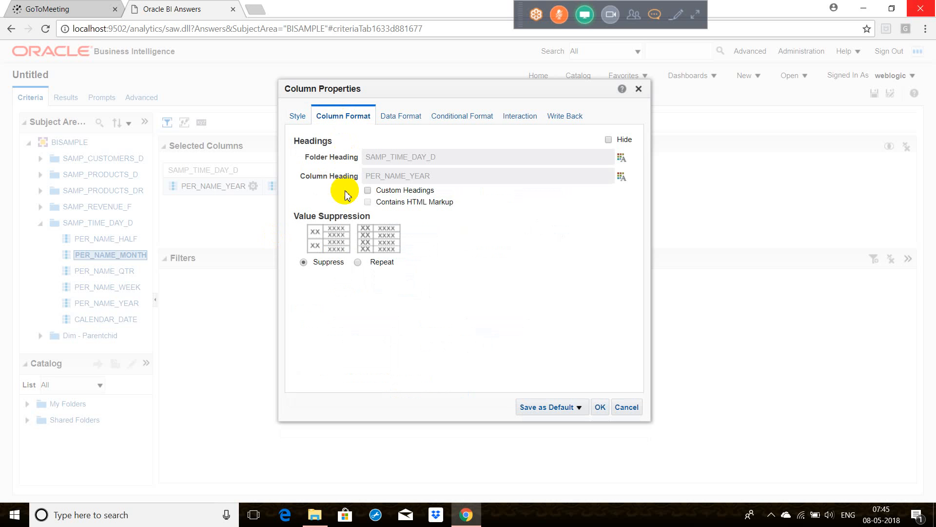
left_click(358, 262)
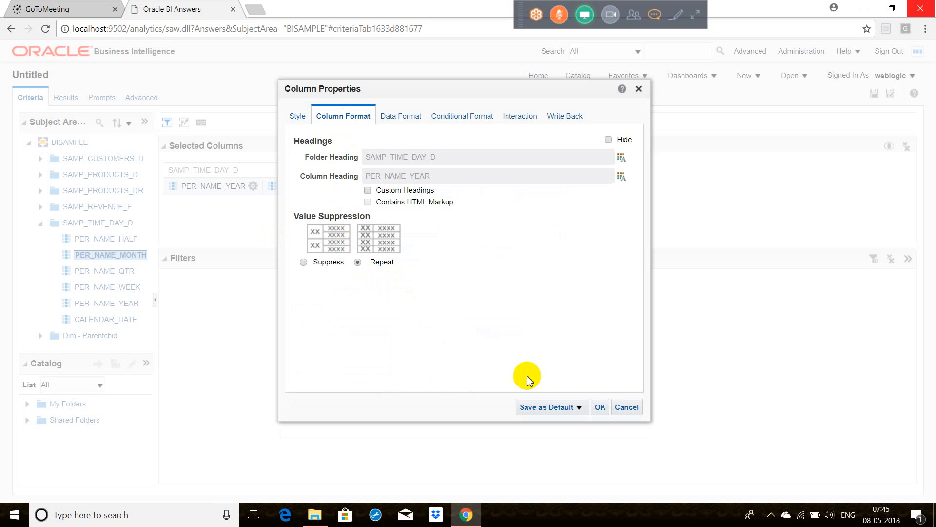
left_click(600, 408)
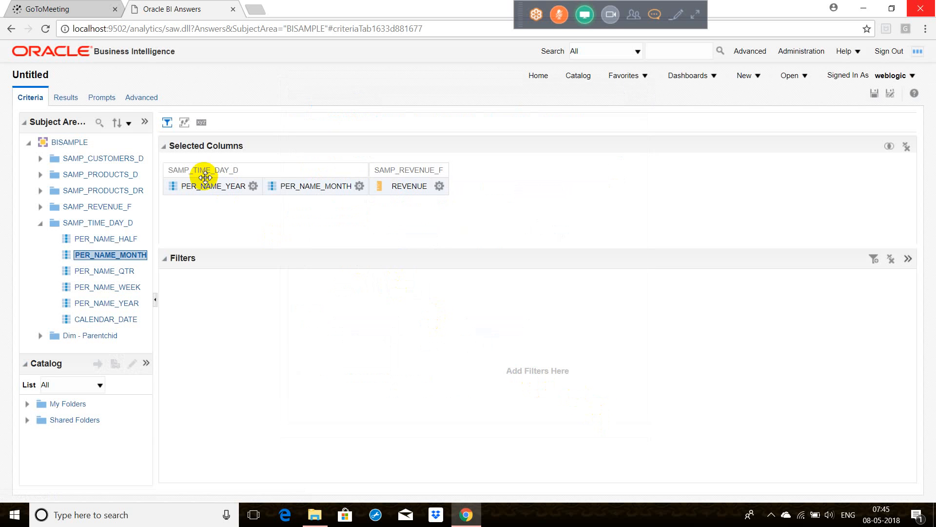
left_click(68, 99)
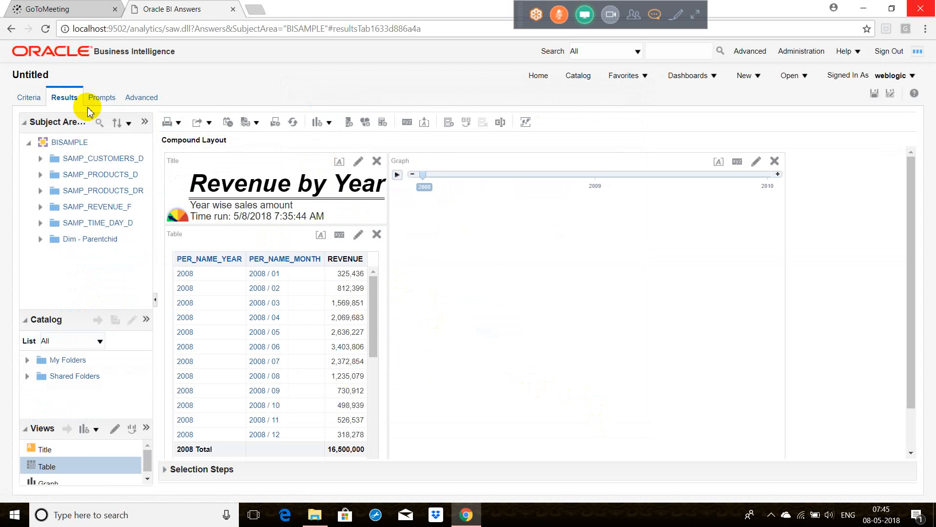
Review the table with repeated year values and remove the graph view from the compound layout.
left_click(911, 454)
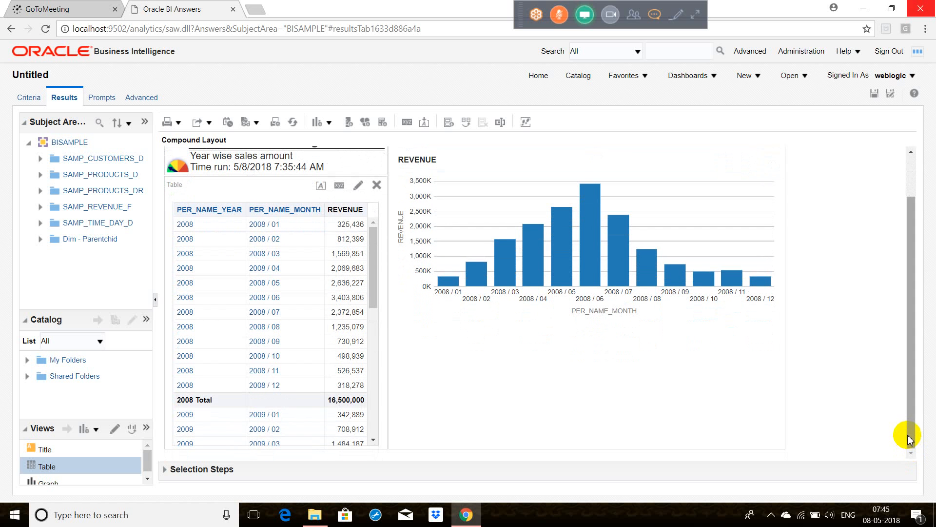
left_click_drag(909, 441, 897, 356)
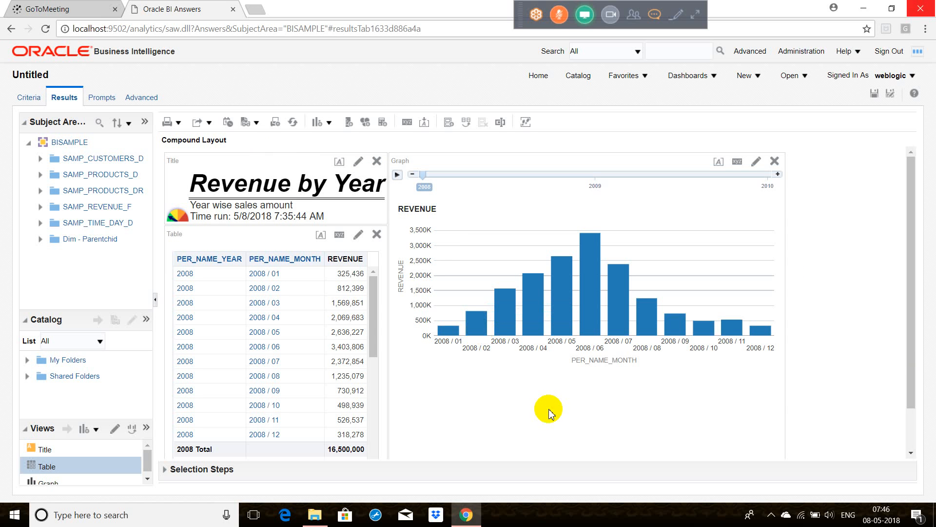
left_click(775, 162)
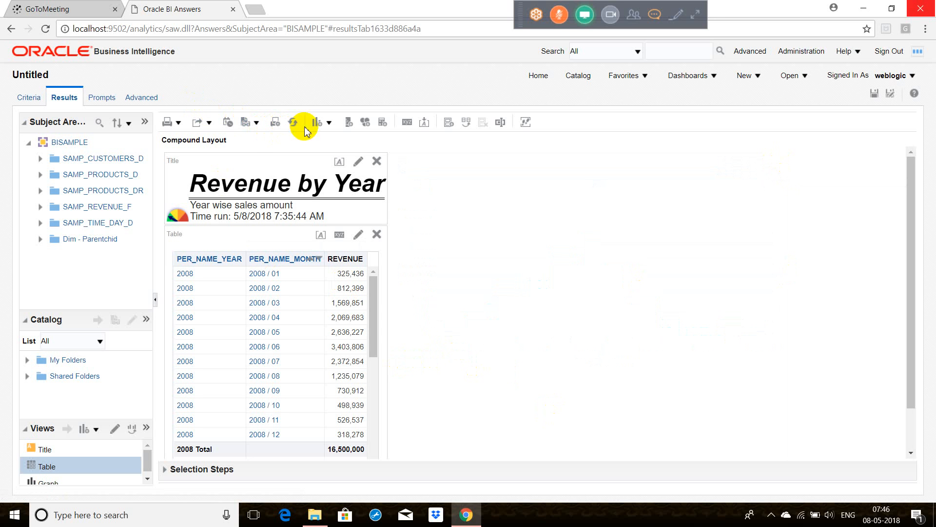
Add a pivot table view to the compound layout and place it beside the table, on its right side.
left_click(330, 124)
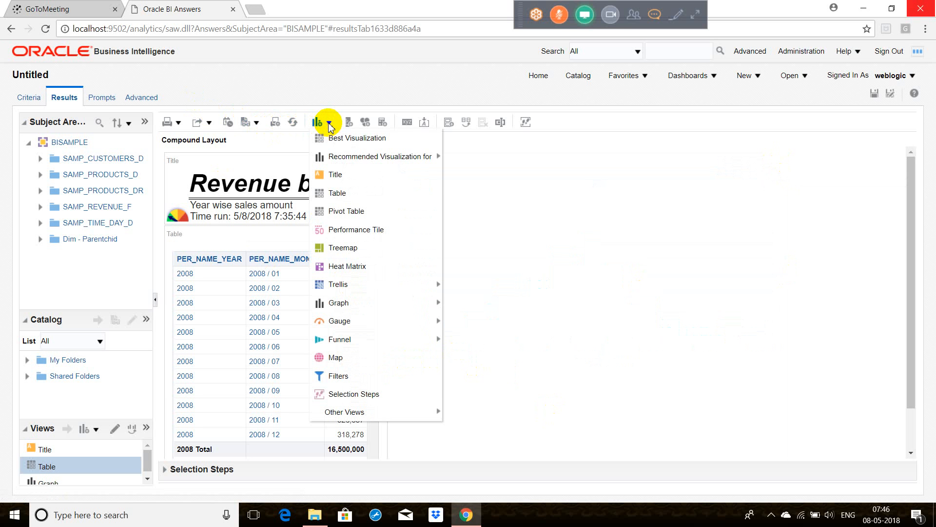
mouse_move(380, 156)
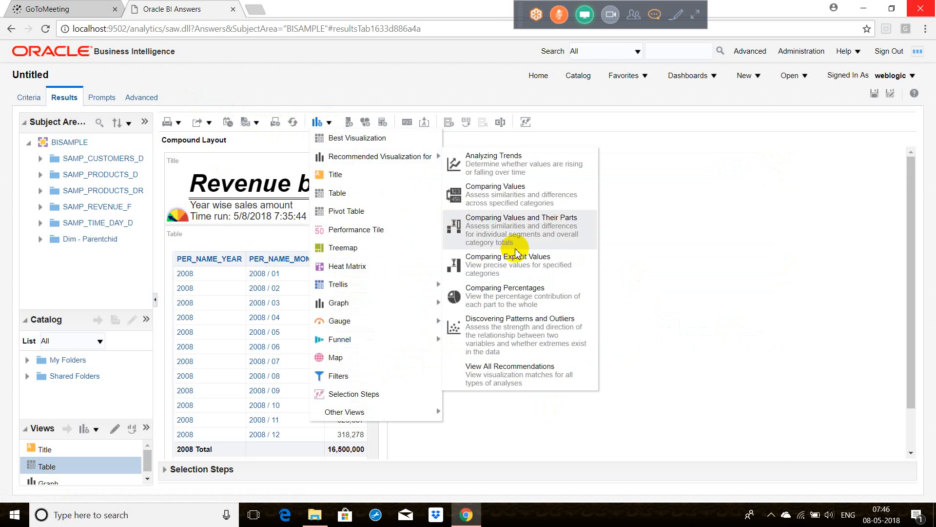
left_click(374, 213)
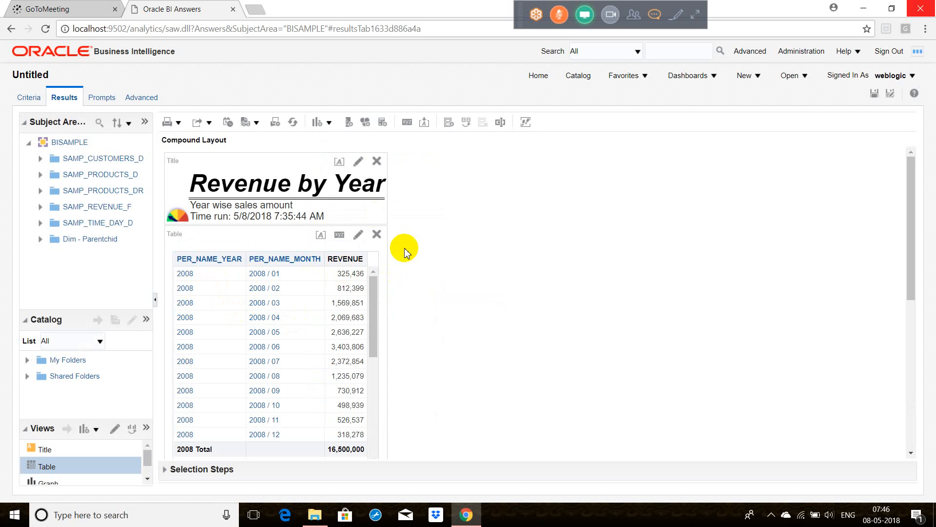
left_click(907, 357)
scroll(907, 357, "down", 1)
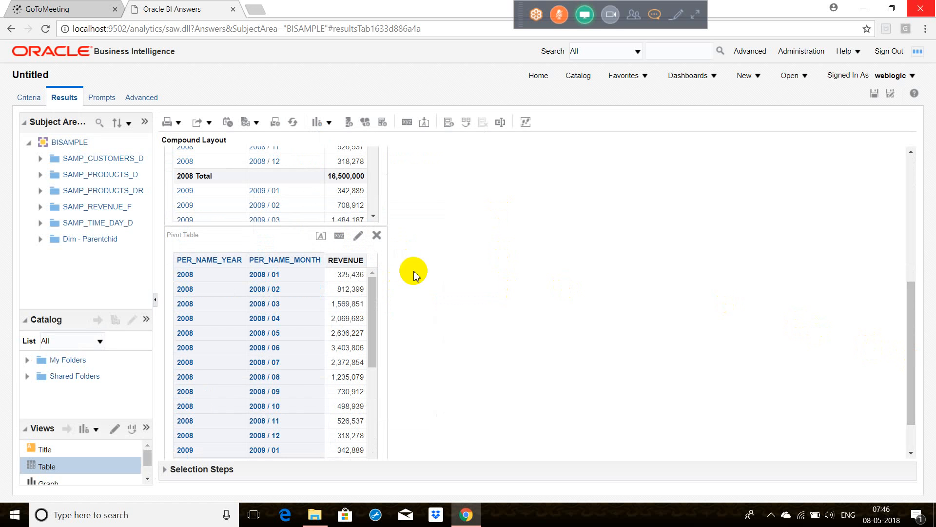
left_click_drag(226, 231, 388, 203)
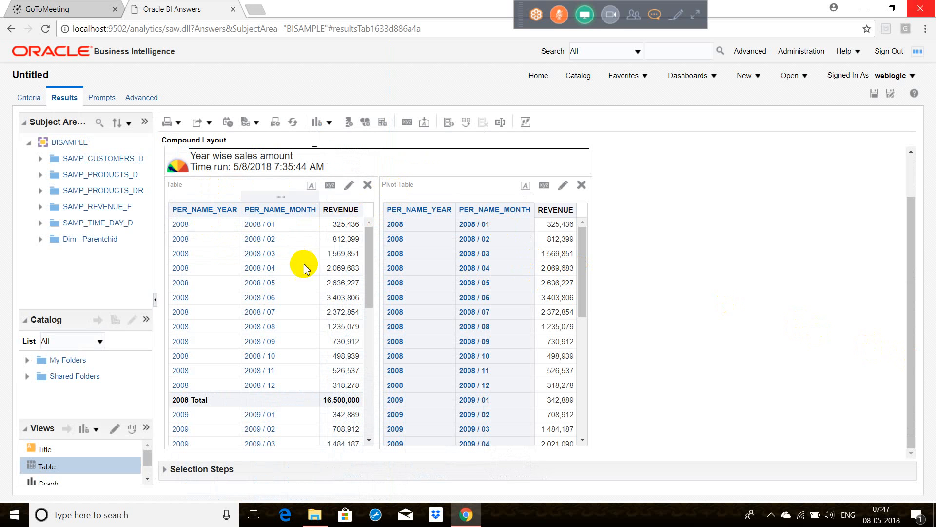
Open the pivot table view for editing and dismiss the advertising notification.
left_click(563, 187)
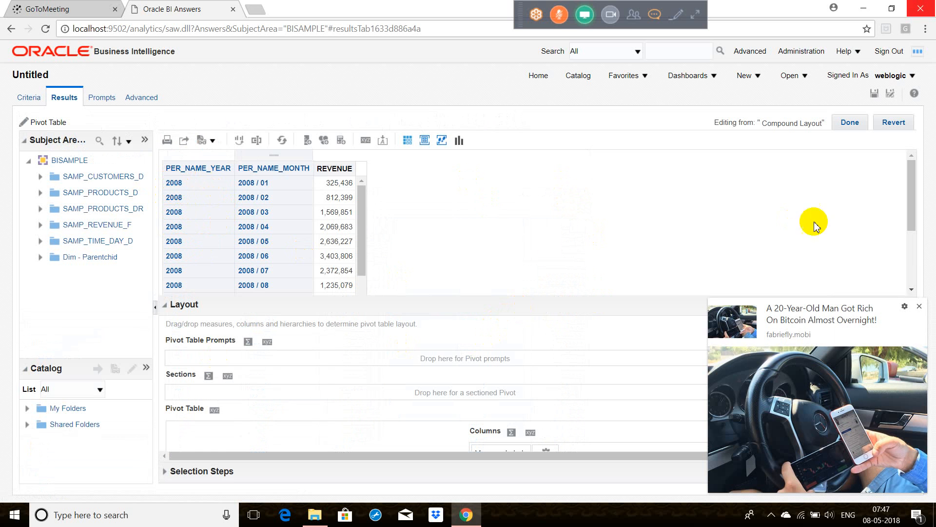
left_click(919, 307)
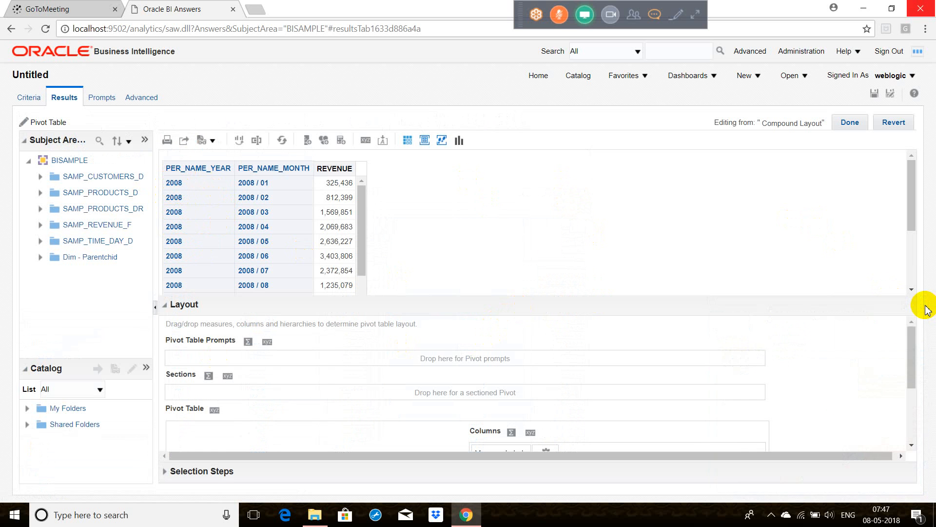
Switch to Excel by searching for it in Windows, create a blank workbook, and maximize its window.
left_click(203, 516)
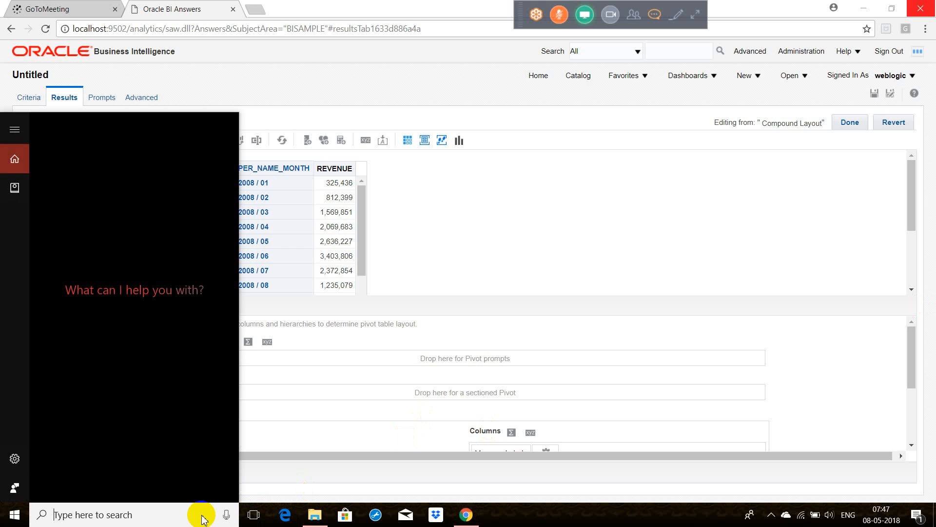
type("ec")
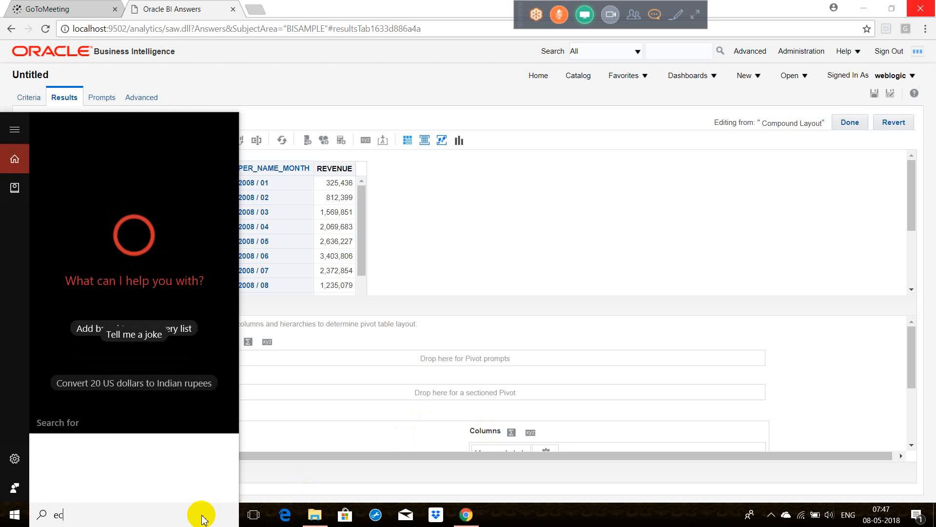
type("el")
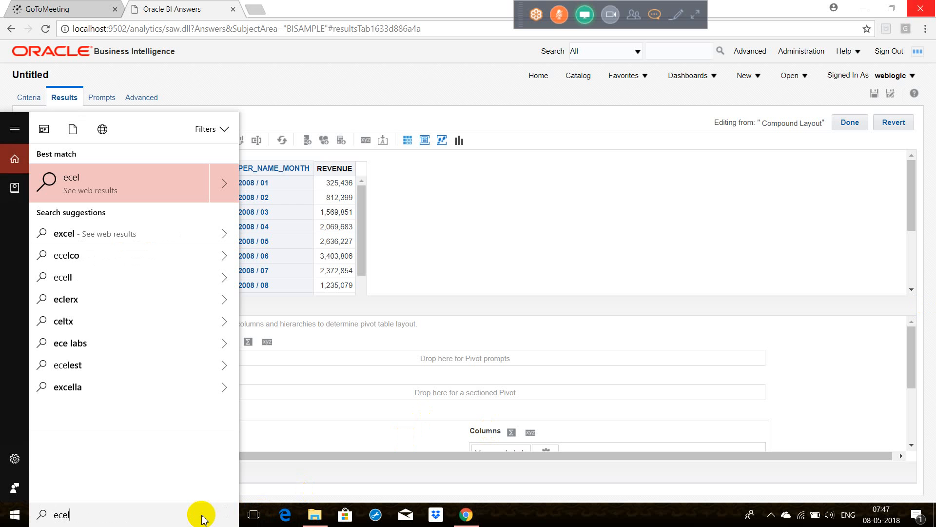
key("BackSpace")
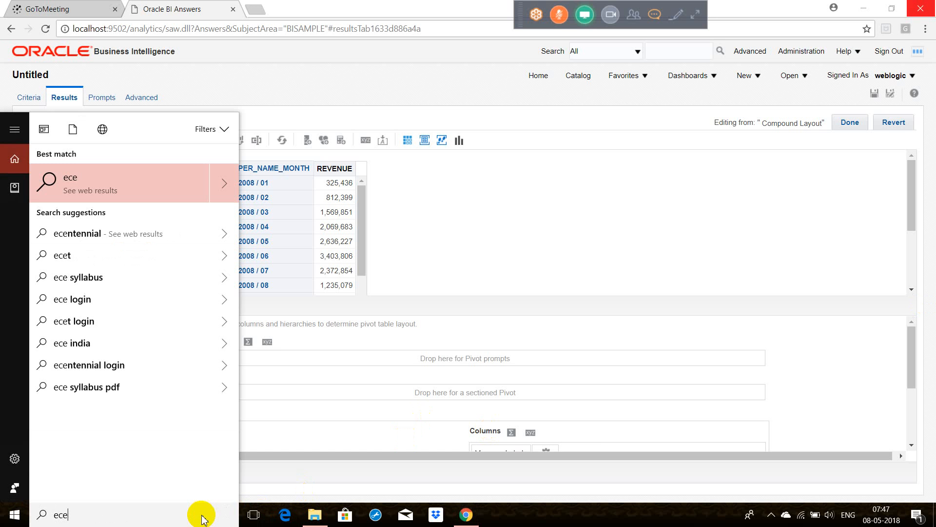
key("BackSpace")
type("xc")
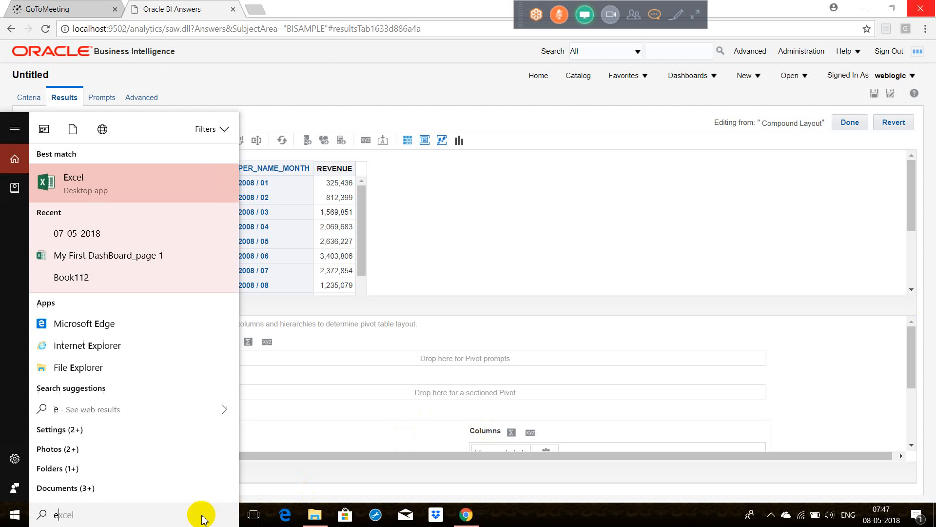
type("e")
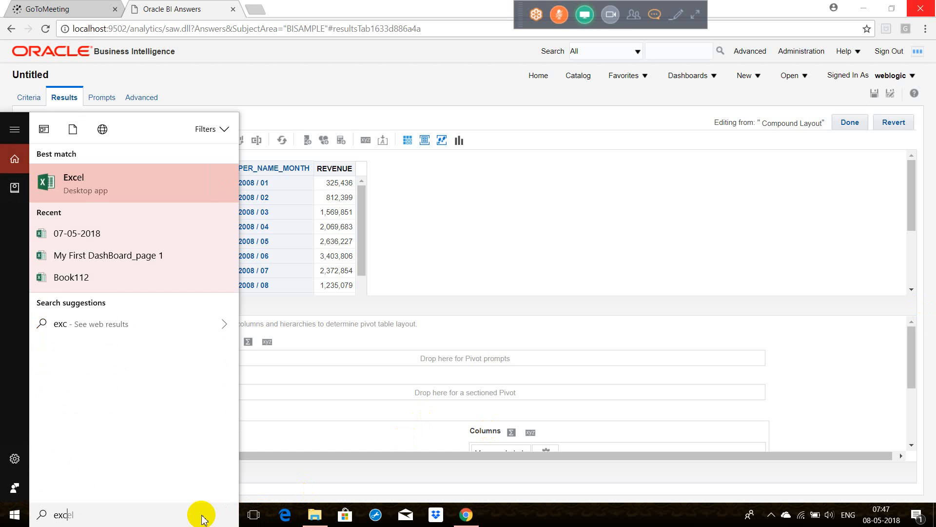
type("l")
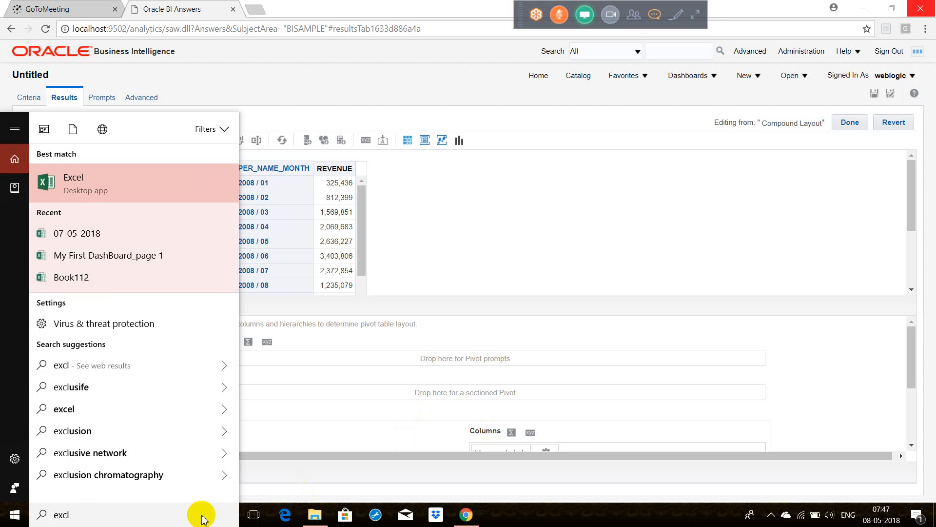
key("Escape")
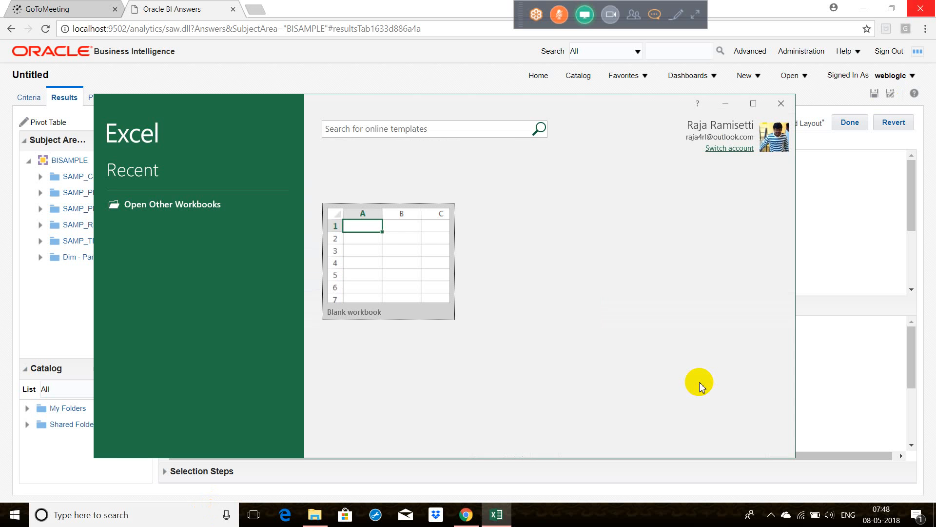
left_click(411, 287)
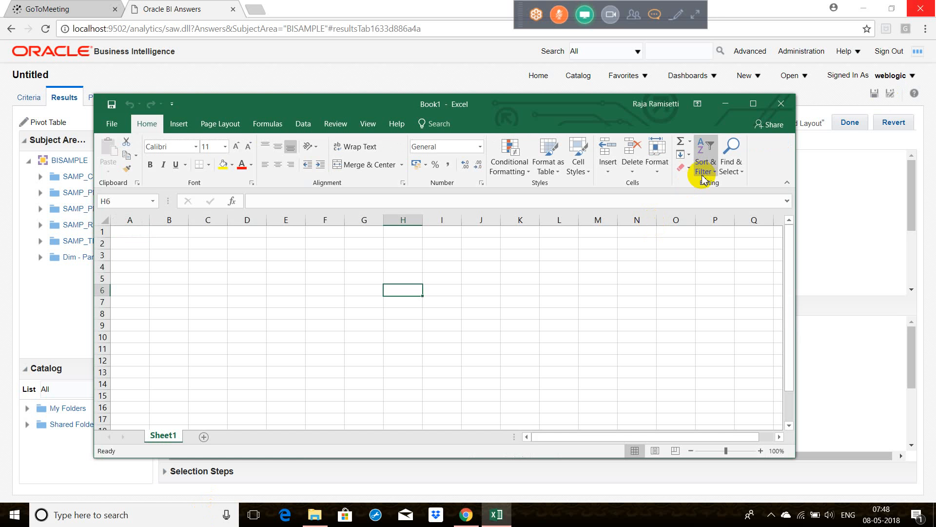
left_click(752, 105)
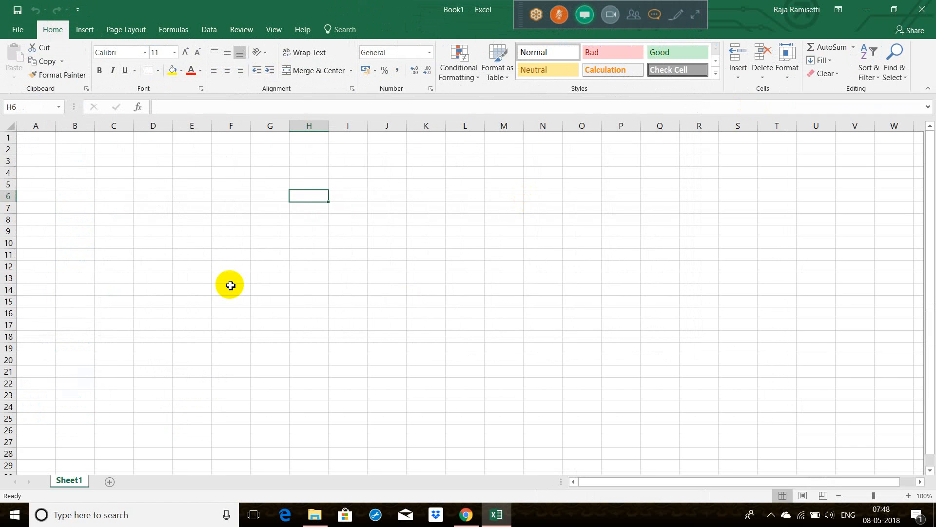
Enter the headings Year in cell D9 and Sales in cell E9.
left_click(163, 232)
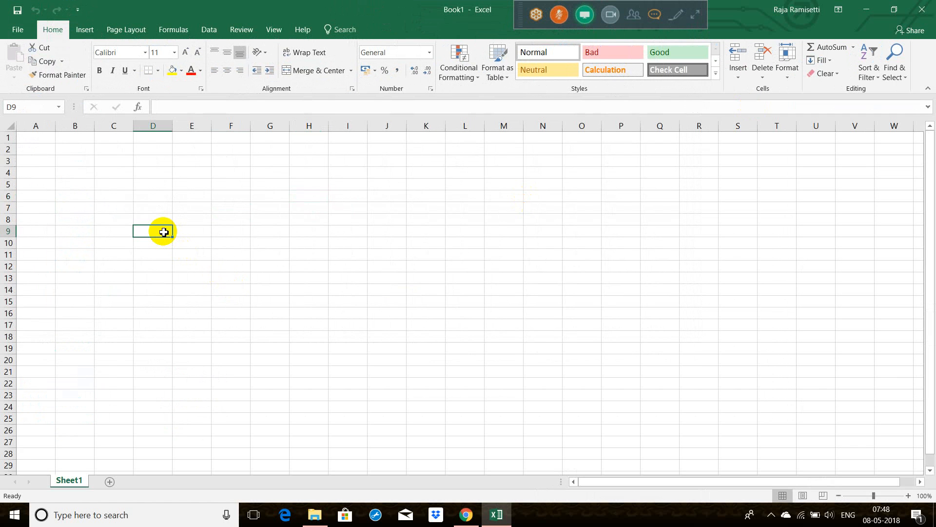
type("Year")
key("Tab")
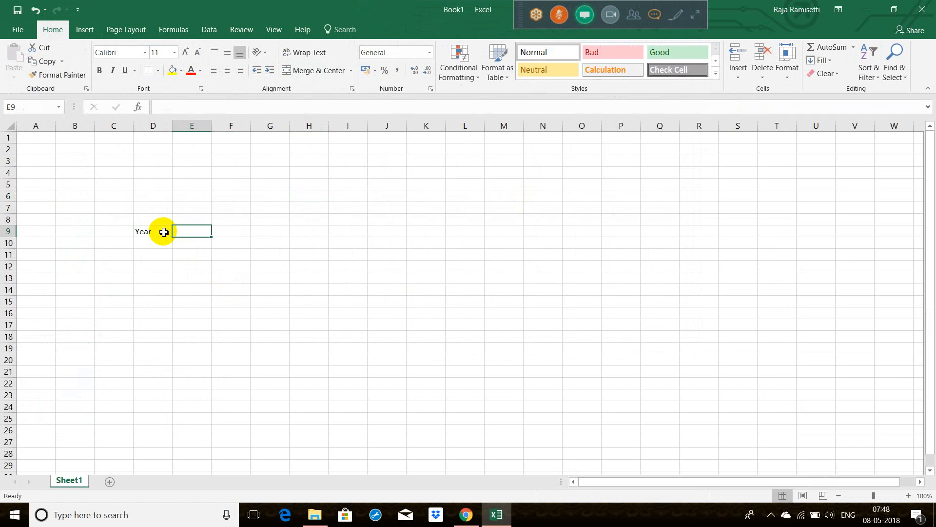
type("Sales")
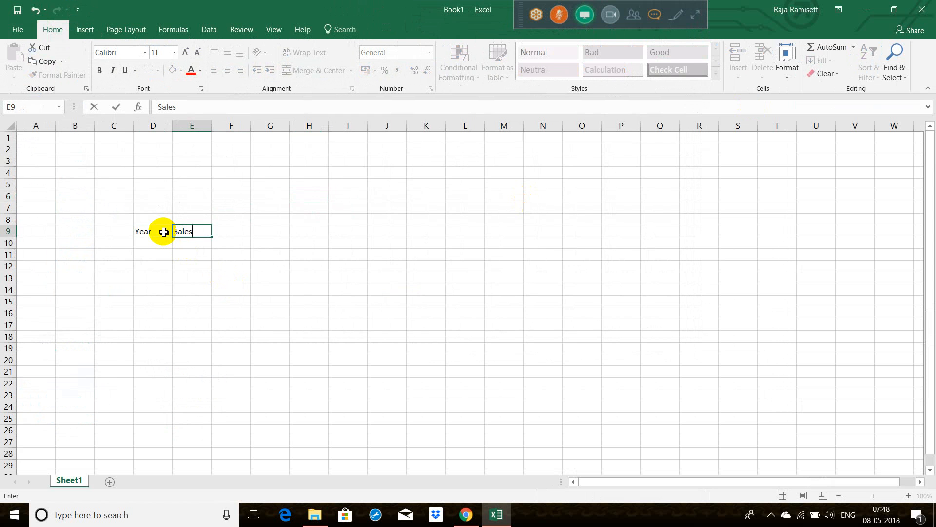
Enter the years 2017 in cell D10 and 2018 in cell D11 under the Year heading.
left_click(158, 241)
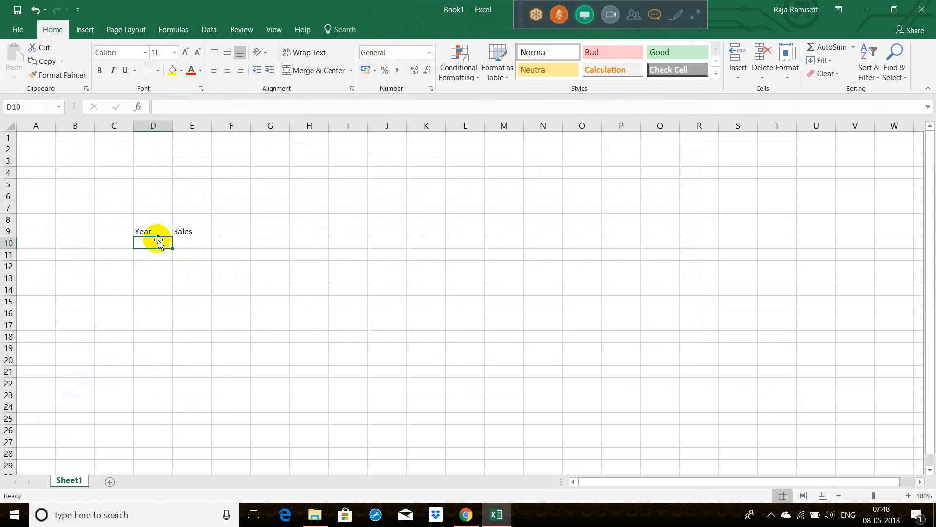
type("201")
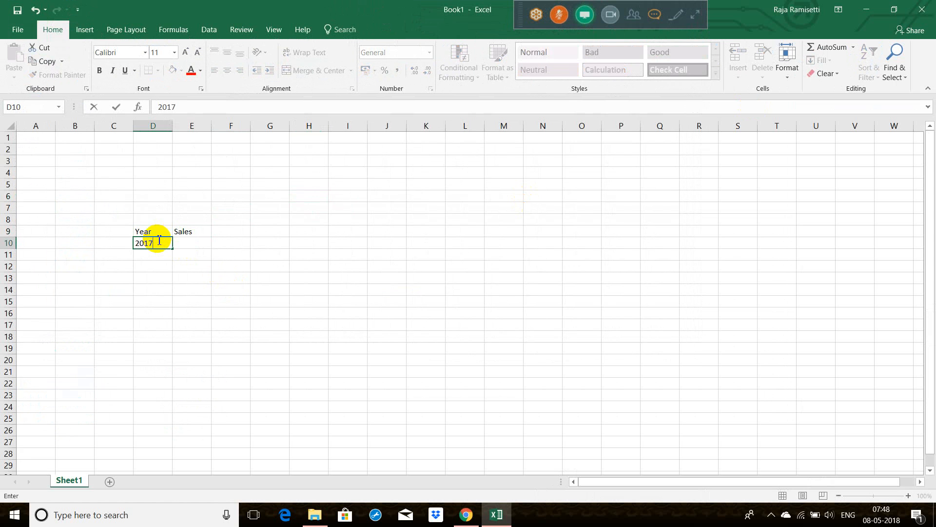
type("7")
key("ctrl+Return")
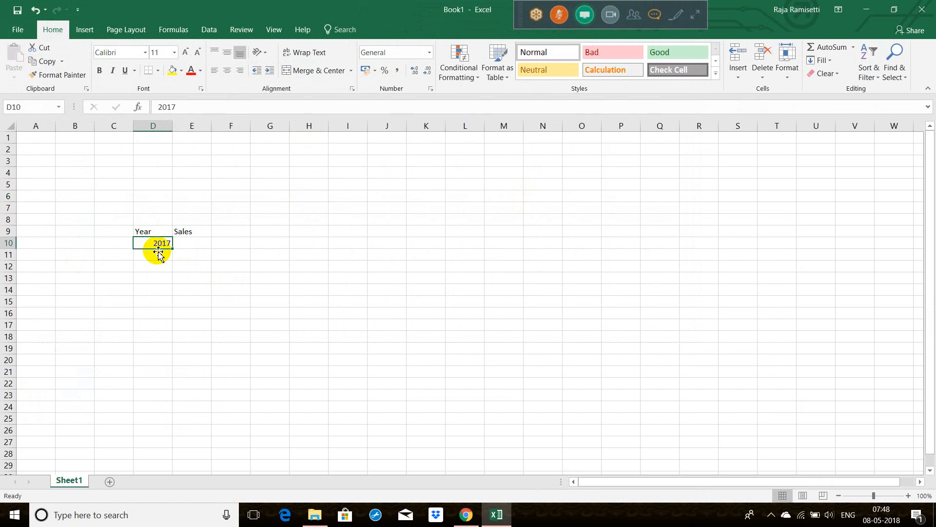
left_click(159, 255)
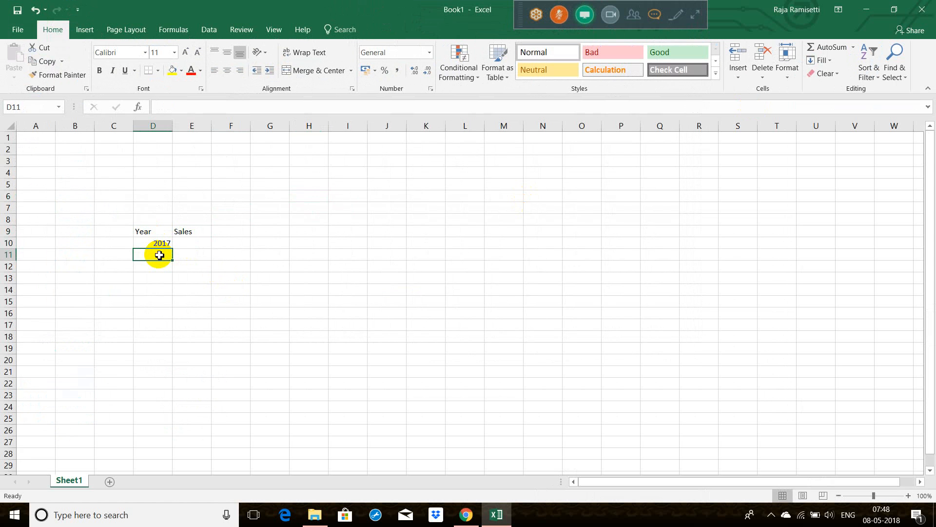
type("2018")
key("Tab")
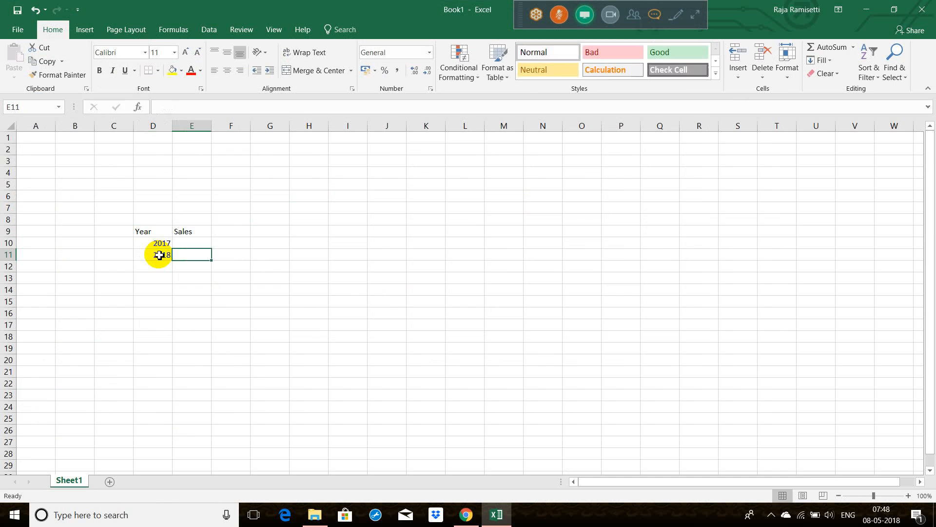
Enter the sales amounts 1000 in cell E10 and 3000 in cell E11 beside the years.
left_click(194, 242)
type("100")
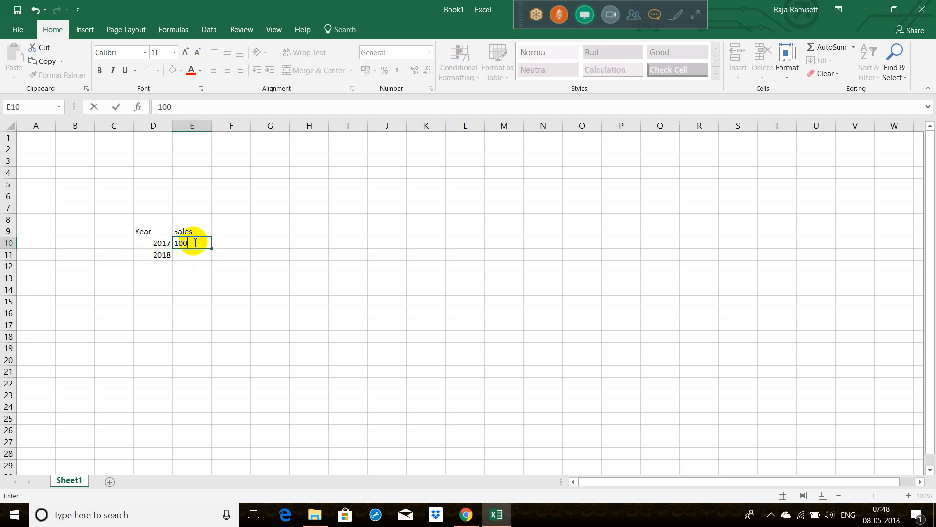
type("0")
left_click(198, 254)
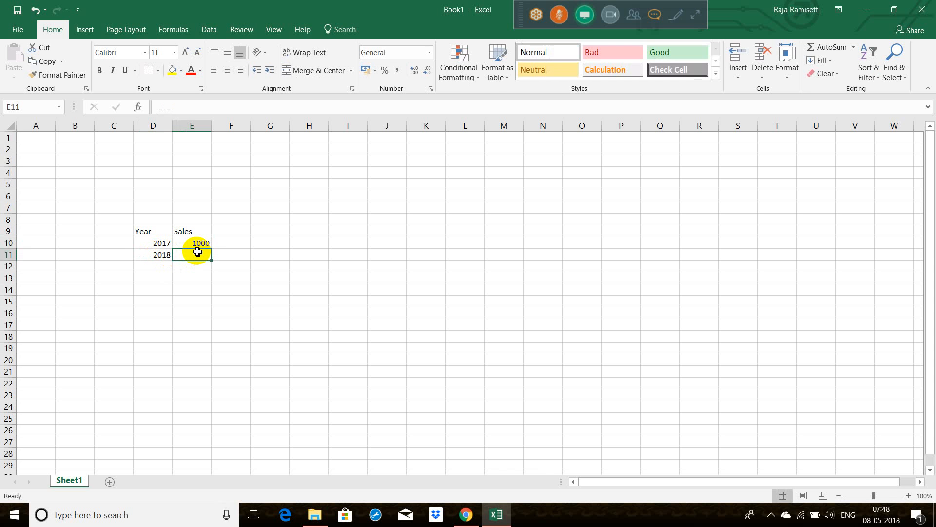
type("3000")
left_click(266, 302)
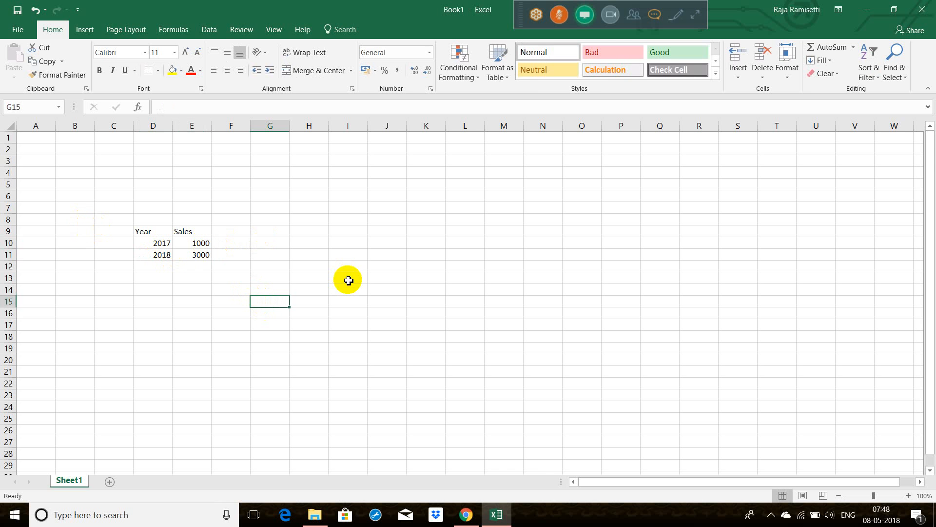
Start a horizontal layout with Year in cell H14, 2017 in I14 and 2018 in J14.
left_click(344, 287)
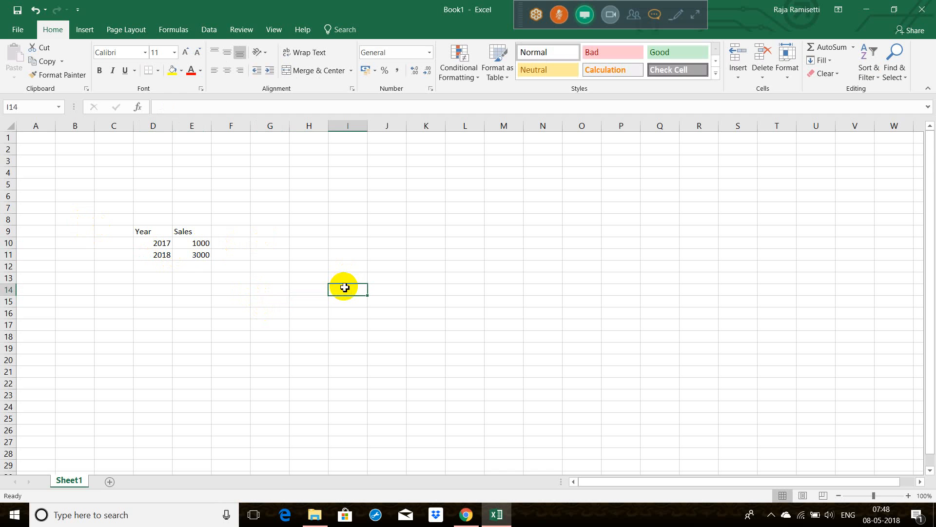
left_click(315, 287)
type("Year")
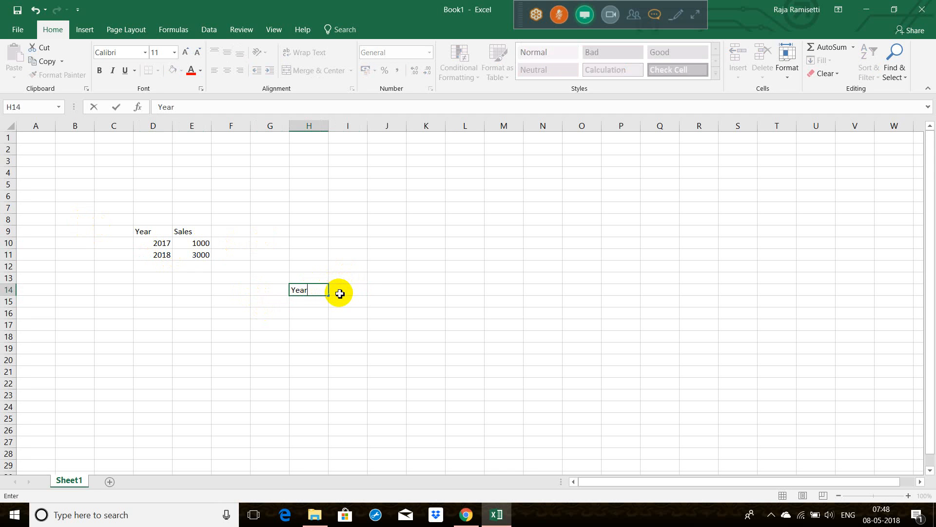
left_click(339, 290)
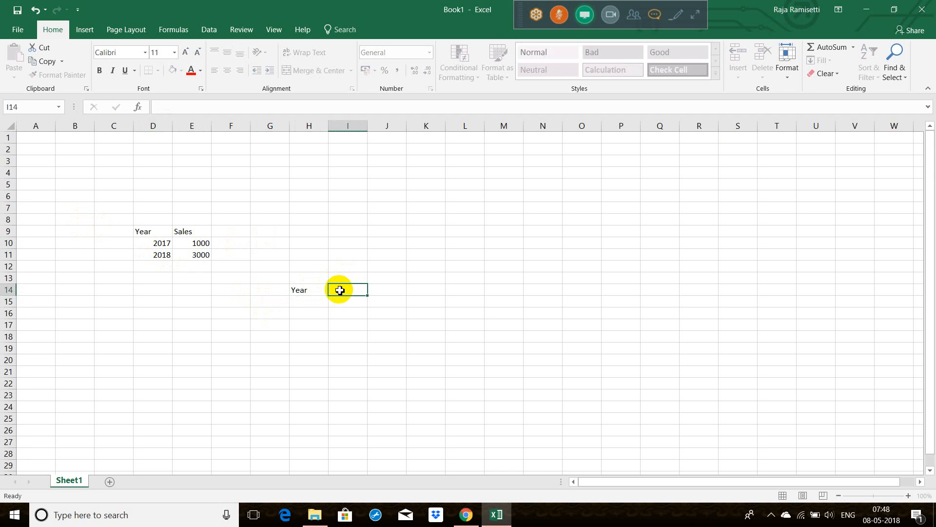
type("2017")
key("Tab")
type("2")
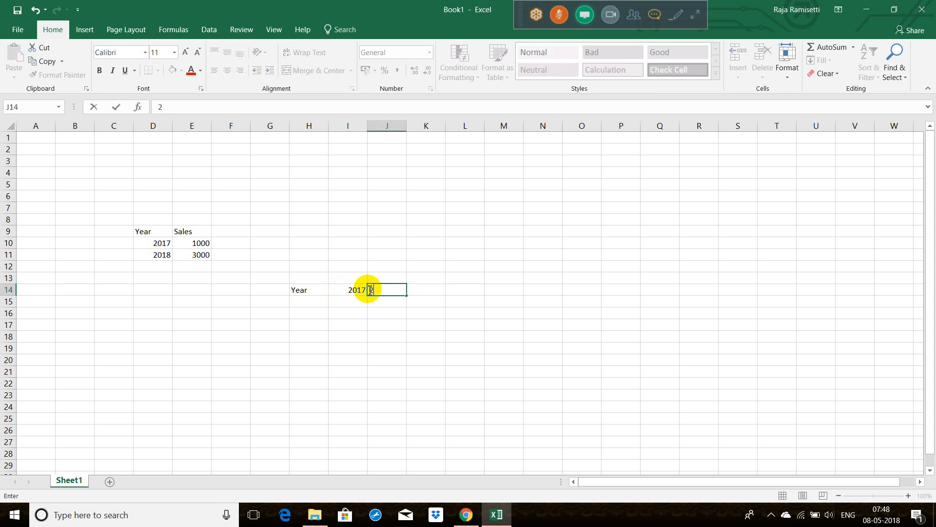
key("Tab")
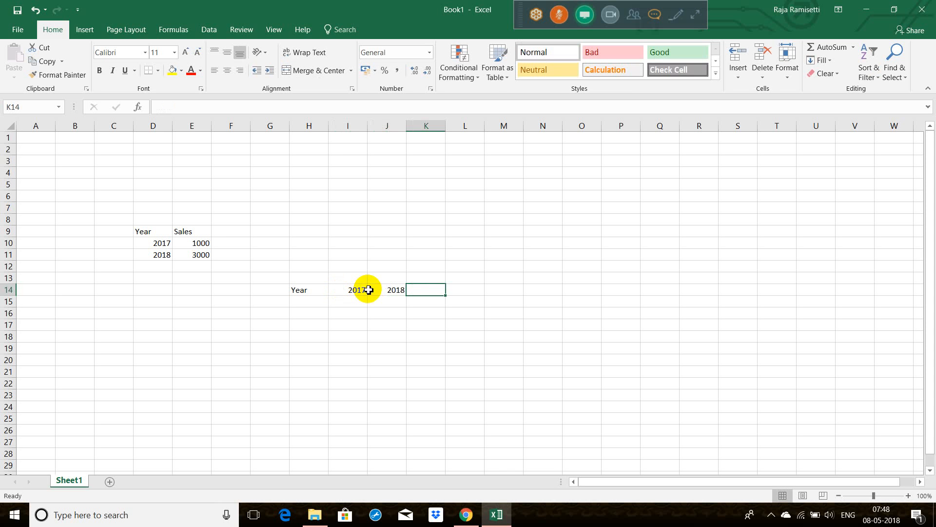
Highlight the year cells, rows 10 and 11, and columns A and B in turn to illustrate rows versus columns.
left_click(158, 243)
left_click_drag(157, 242, 174, 253)
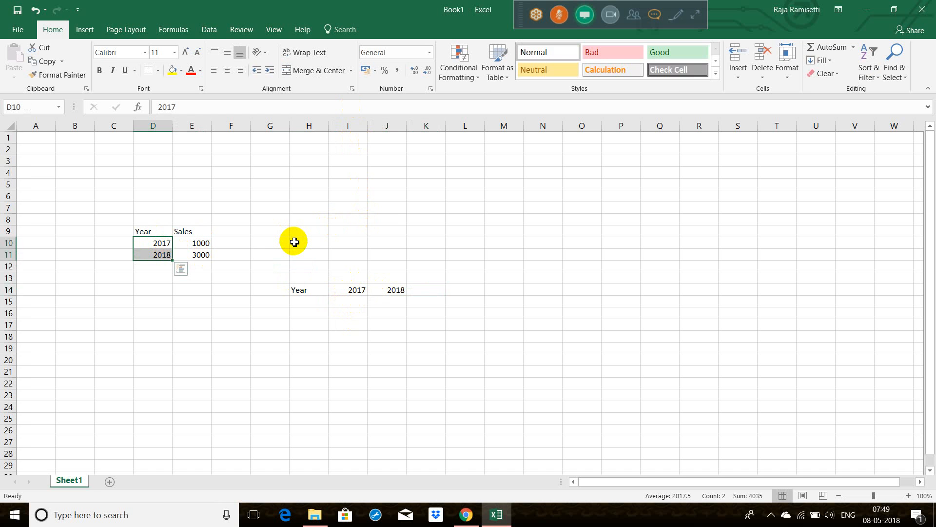
left_click(7, 243)
left_click_drag(7, 243, 9, 254)
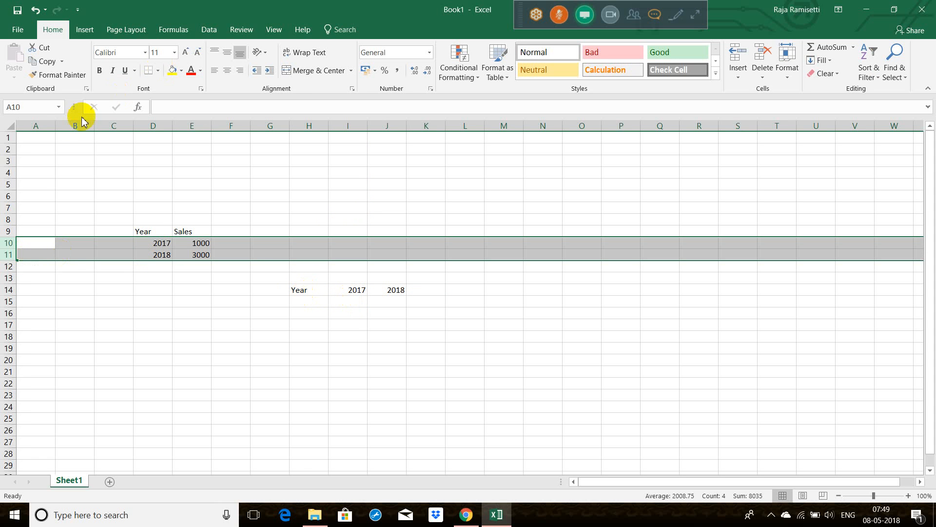
left_click(47, 123)
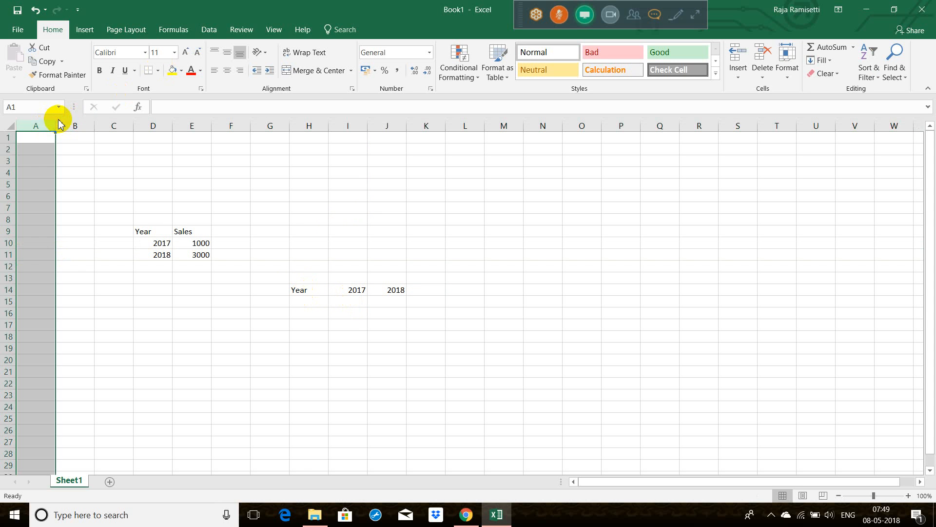
left_click(75, 122)
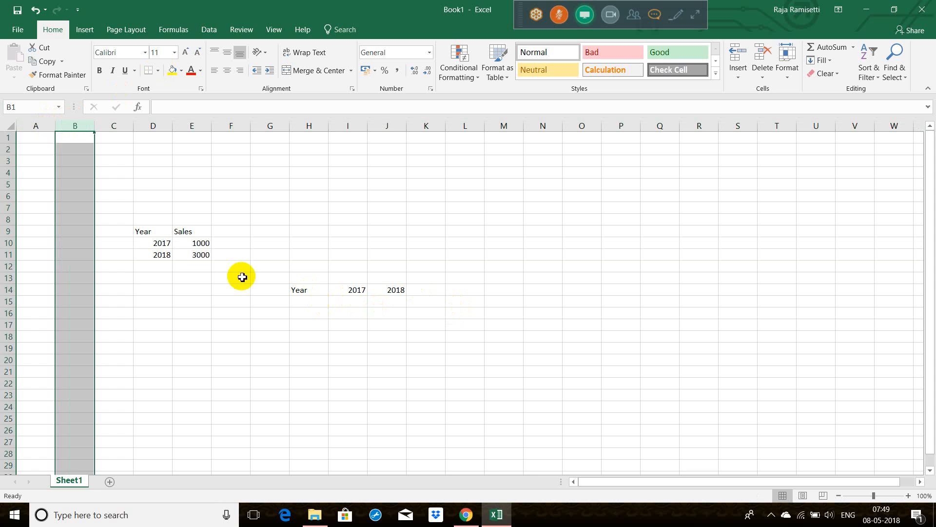
left_click(151, 243)
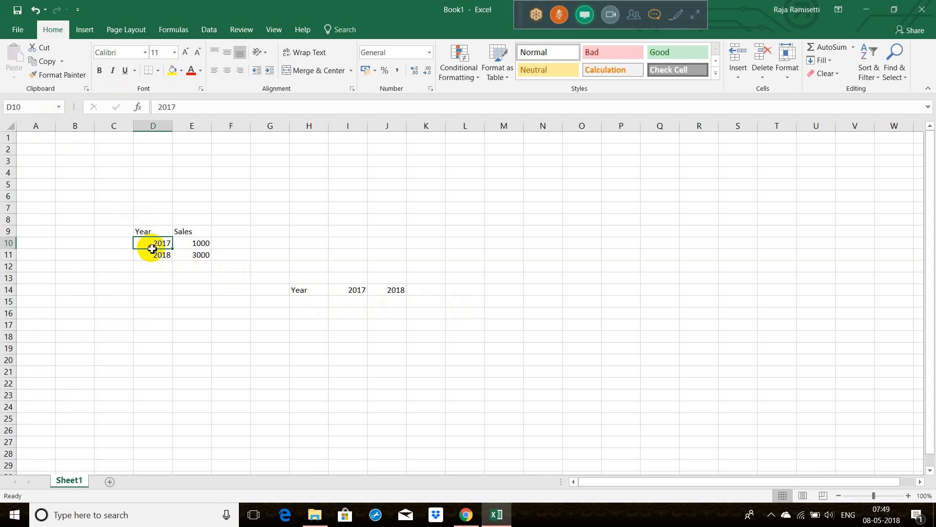
Complete the horizontal layout with 1000 in cell I15, 3000 in J15 and the label Sales in H15.
left_click(355, 303)
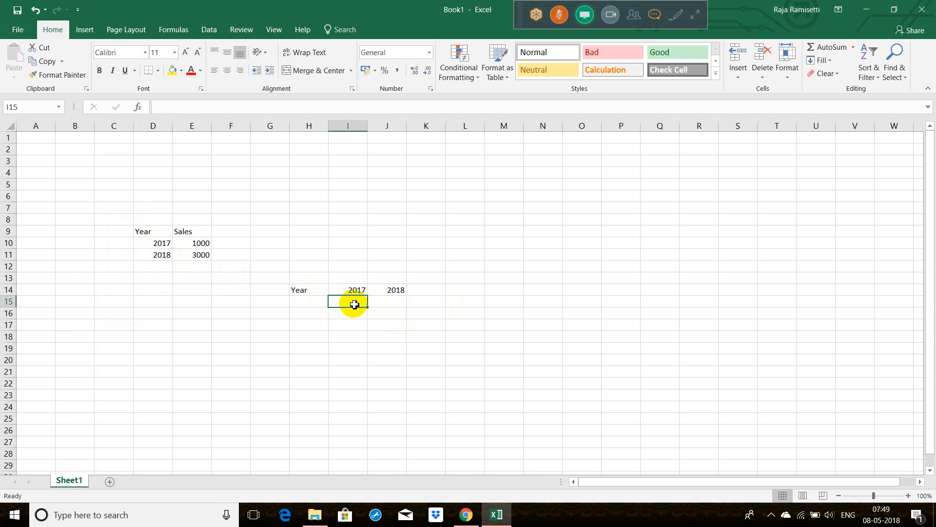
type("1000")
key("Tab")
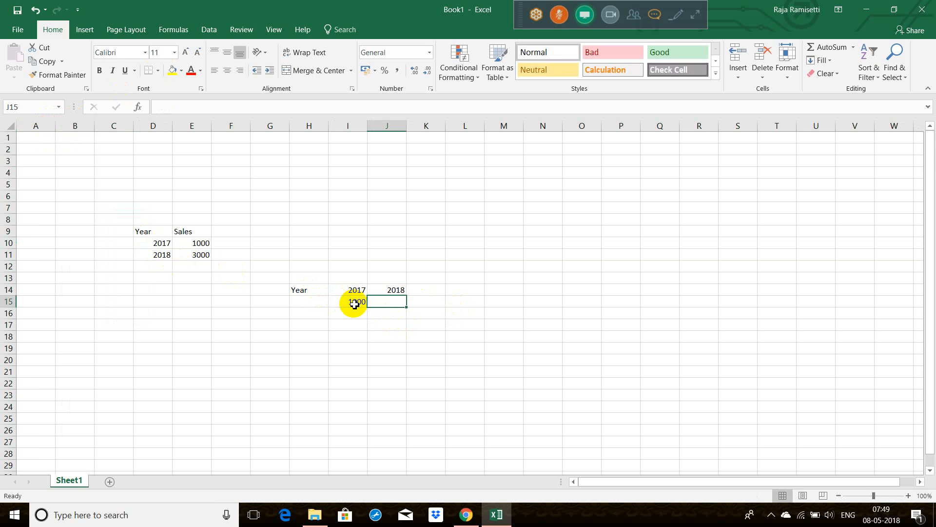
type("300")
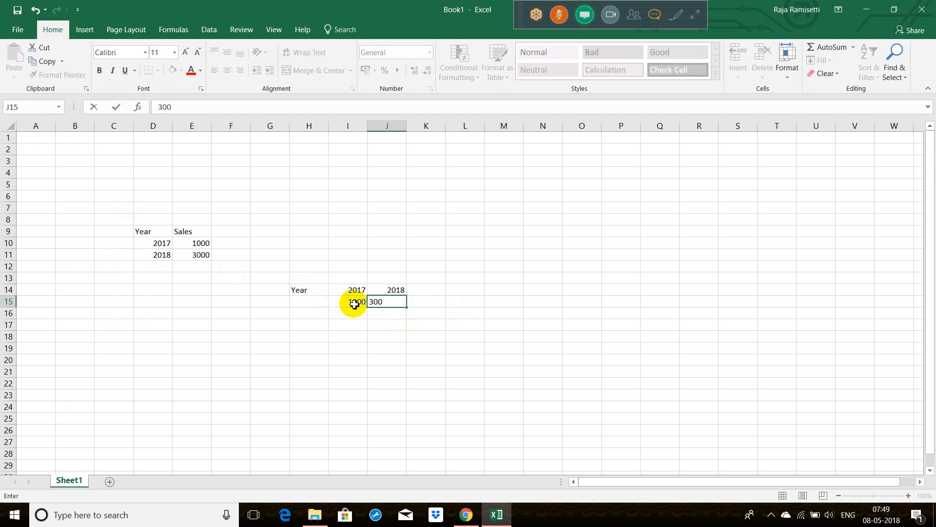
type("0")
key("Tab")
left_click(315, 303)
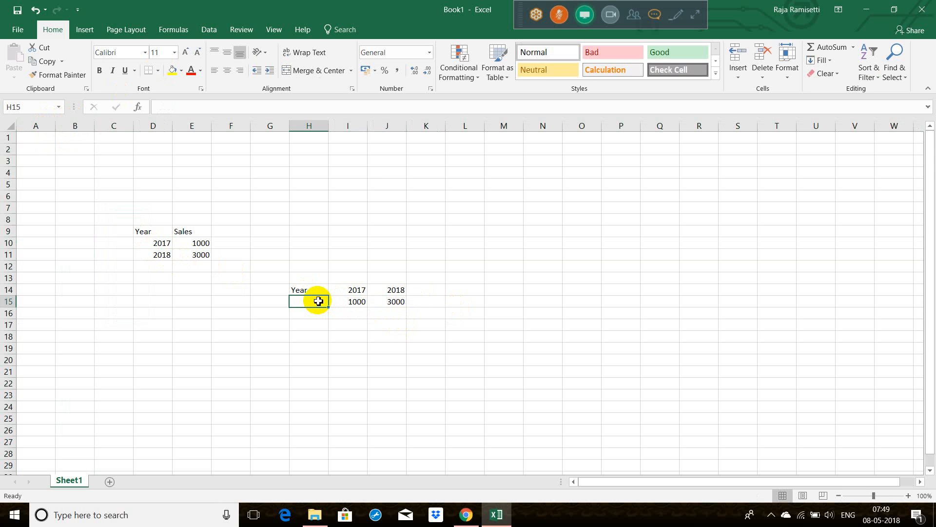
type("Sales")
key("Tab")
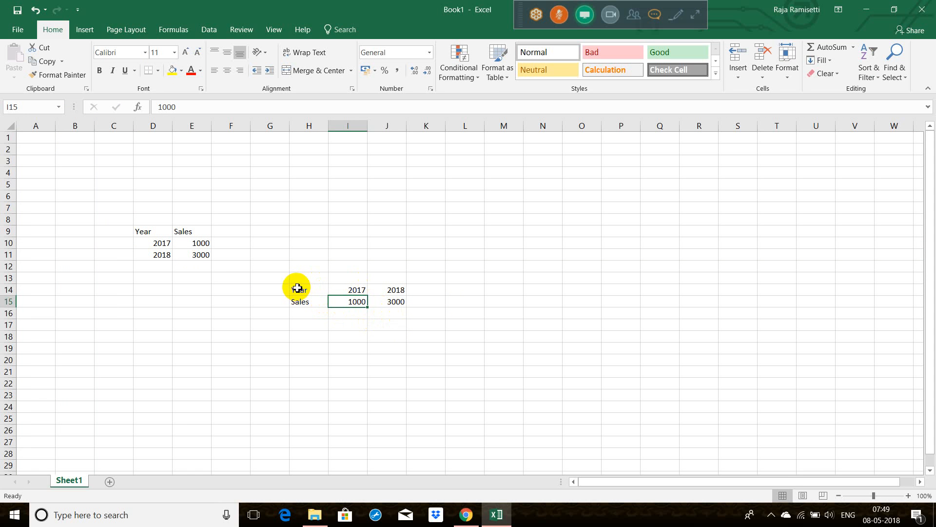
Apply all borders to both example tables, D9:E11 and H14:J15.
left_click_drag(151, 231, 198, 249)
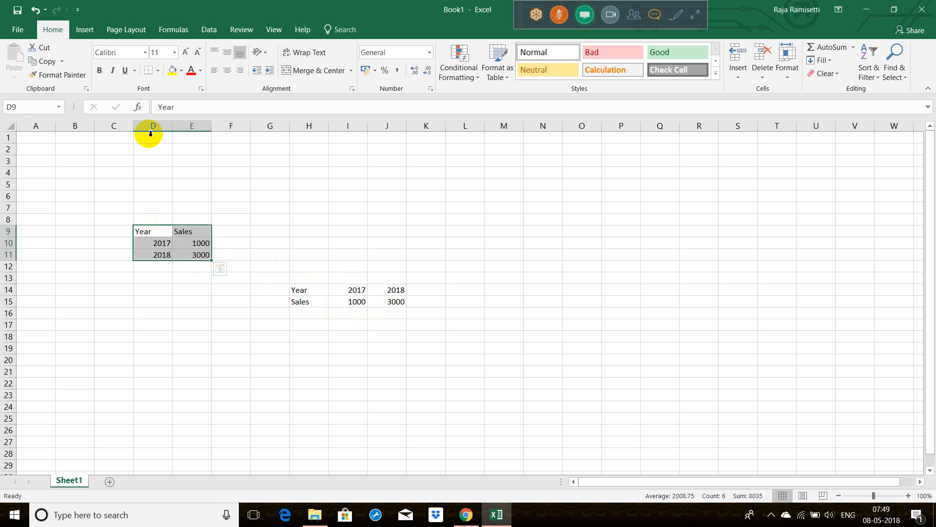
left_click(158, 71)
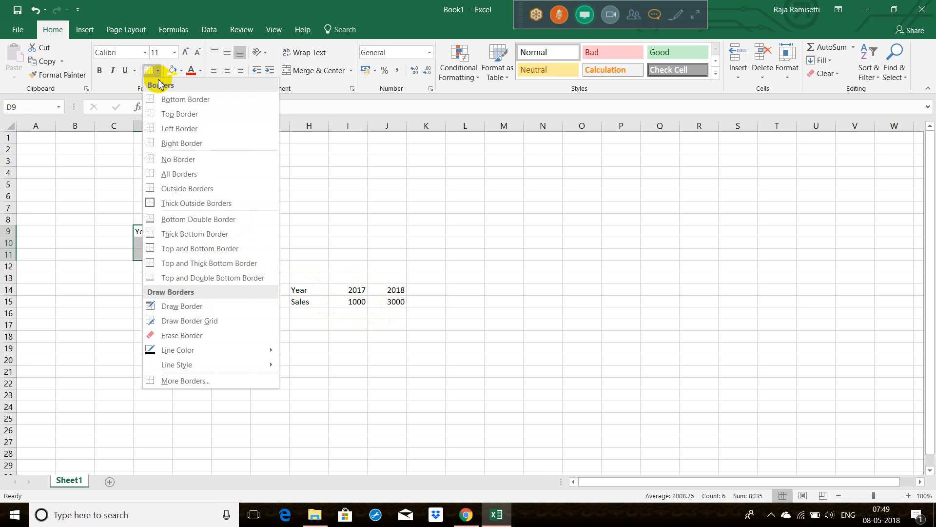
left_click(179, 174)
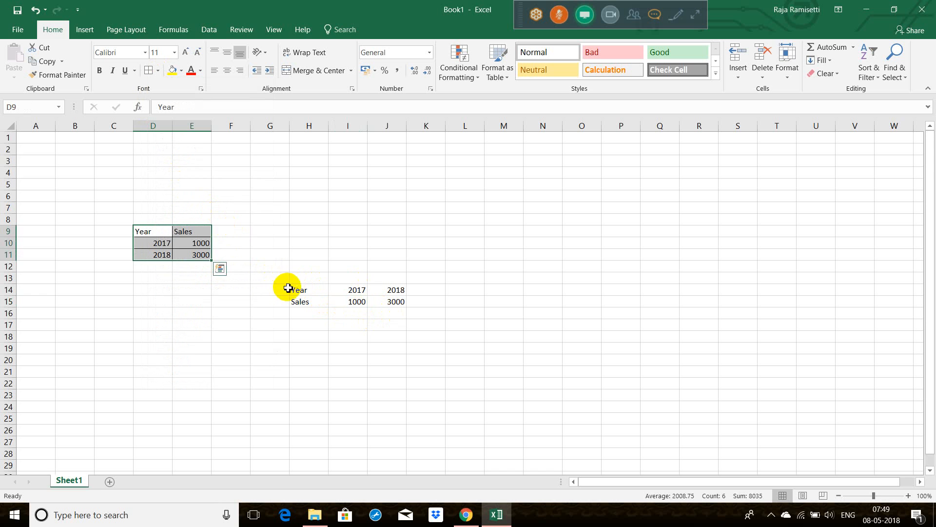
left_click_drag(296, 287, 385, 303)
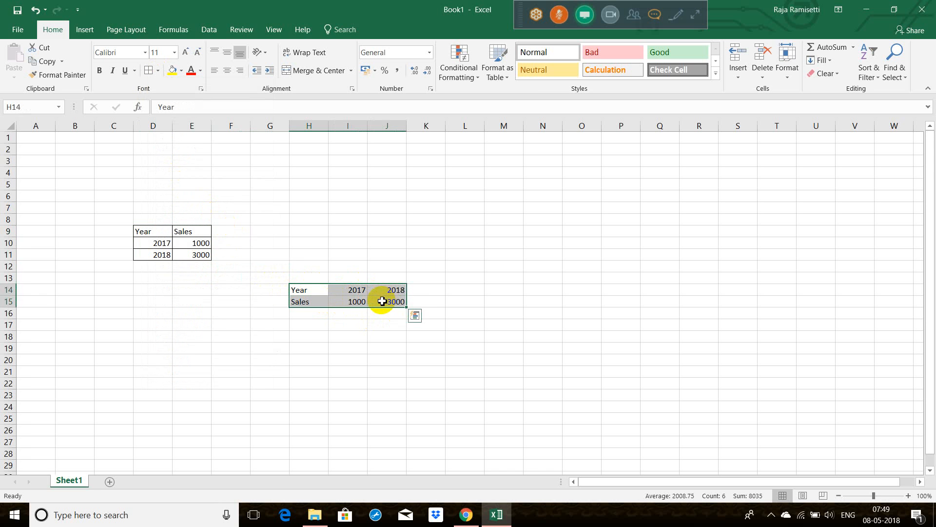
left_click(148, 71)
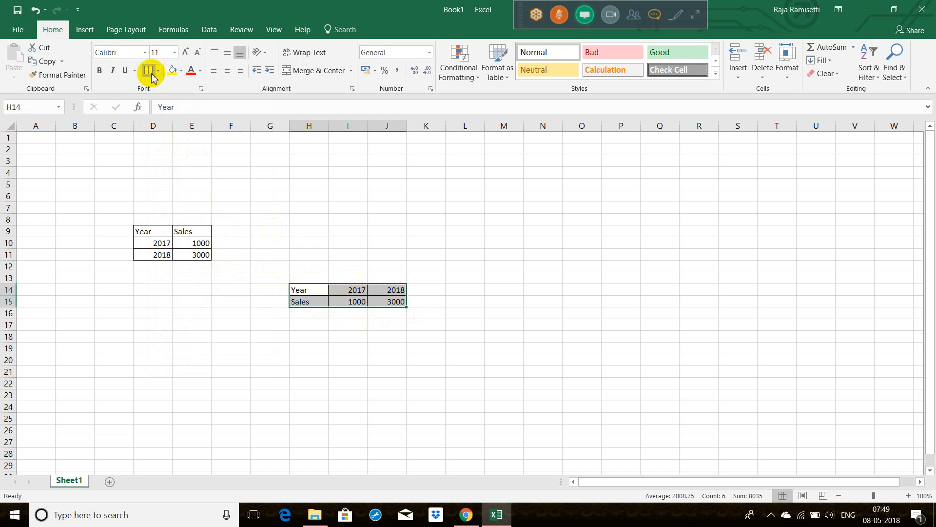
Switch to Oracle BI in Chrome and move PER_NAME_YEAR from the pivot table's rows to its columns beneath Measure Labels.
left_click(464, 515)
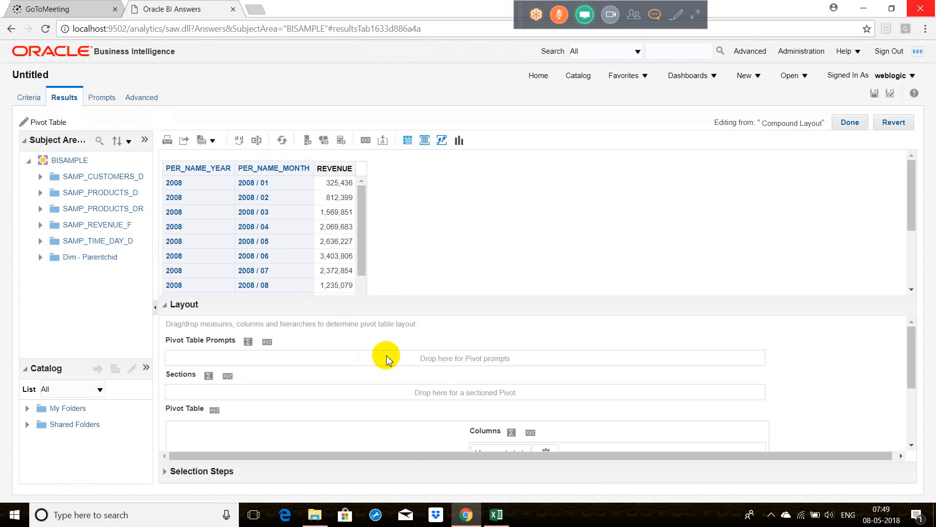
left_click_drag(613, 309, 616, 215)
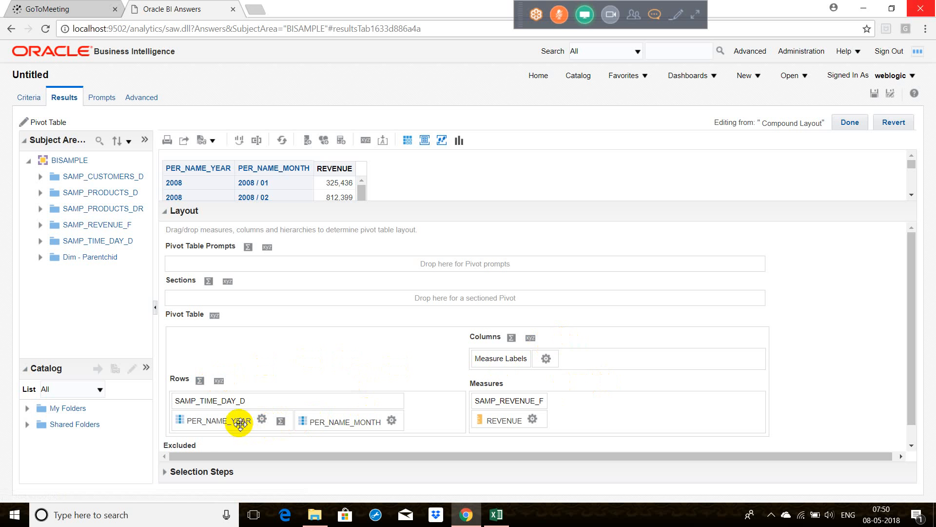
left_click_drag(237, 422, 540, 359)
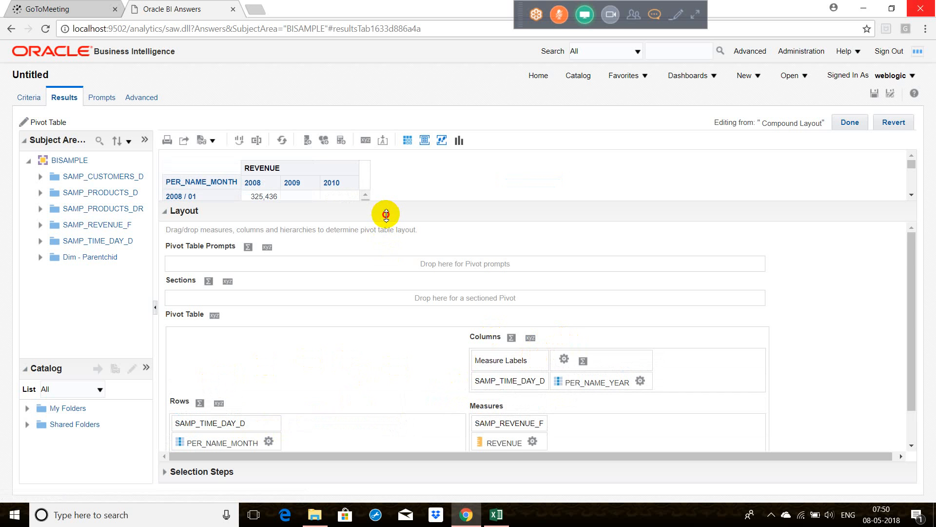
Examine the pivot table's monthly revenue under each year column and review its row, column and measure layout.
left_click_drag(385, 214, 402, 326)
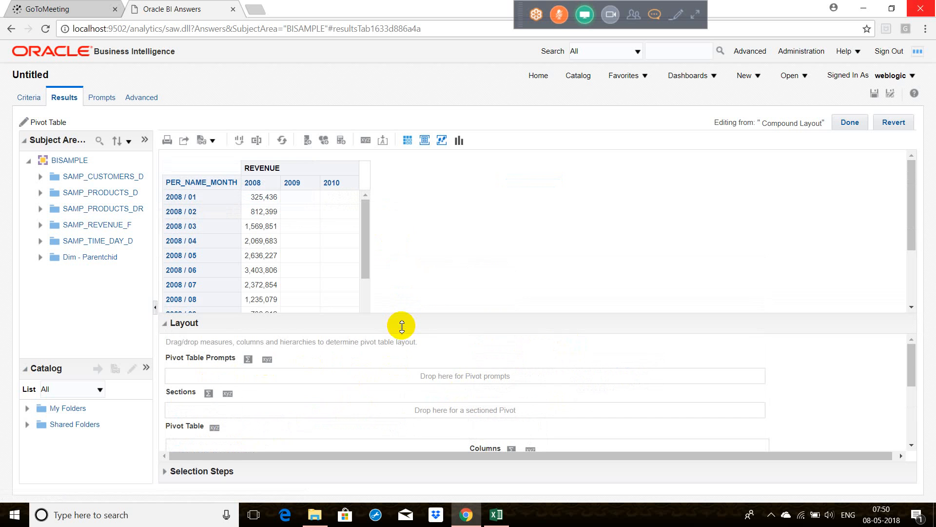
left_click(911, 292)
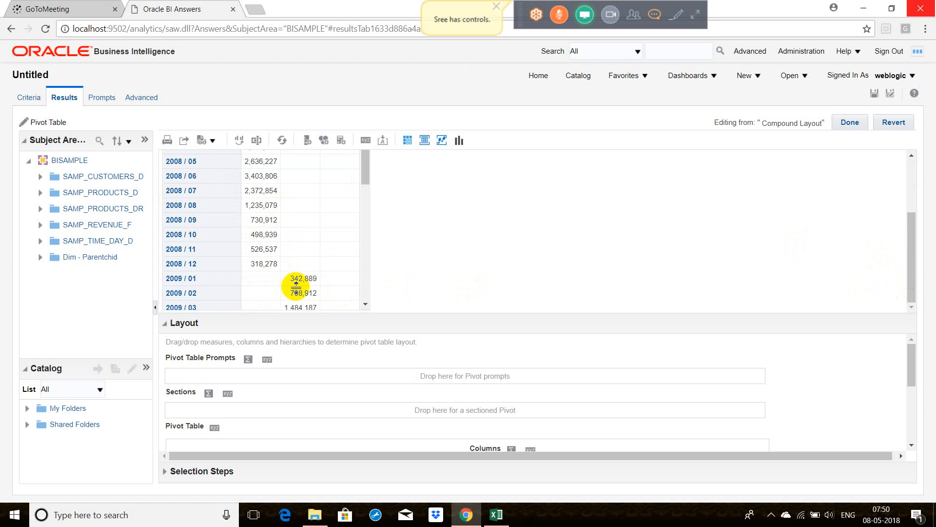
left_click(366, 285)
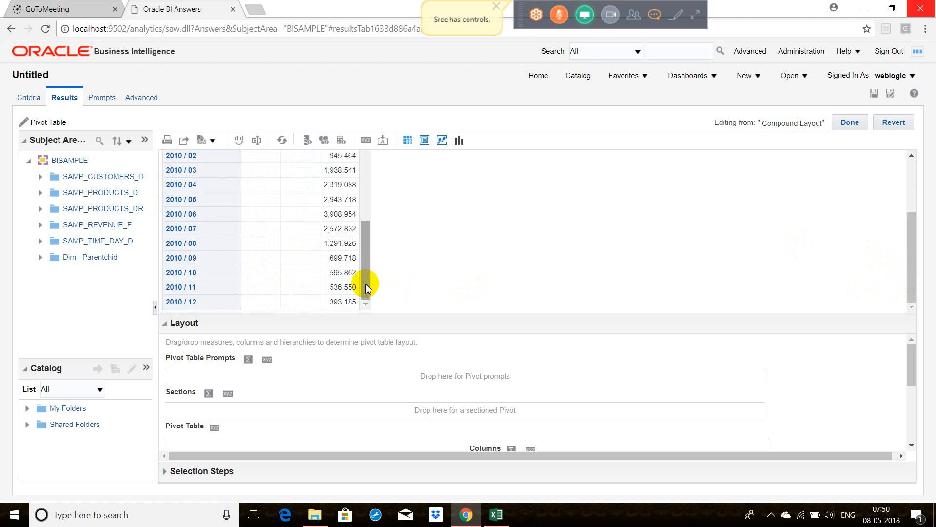
left_click_drag(366, 285, 367, 152)
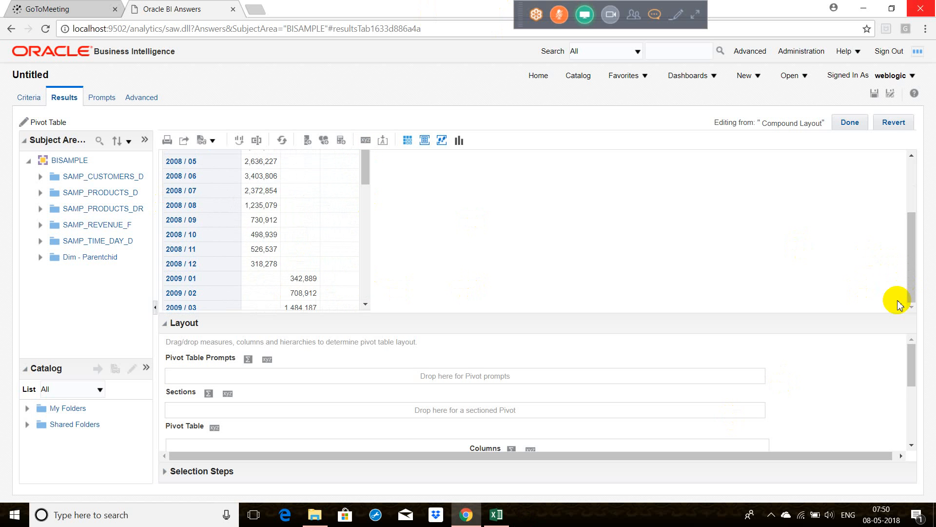
left_click(915, 175)
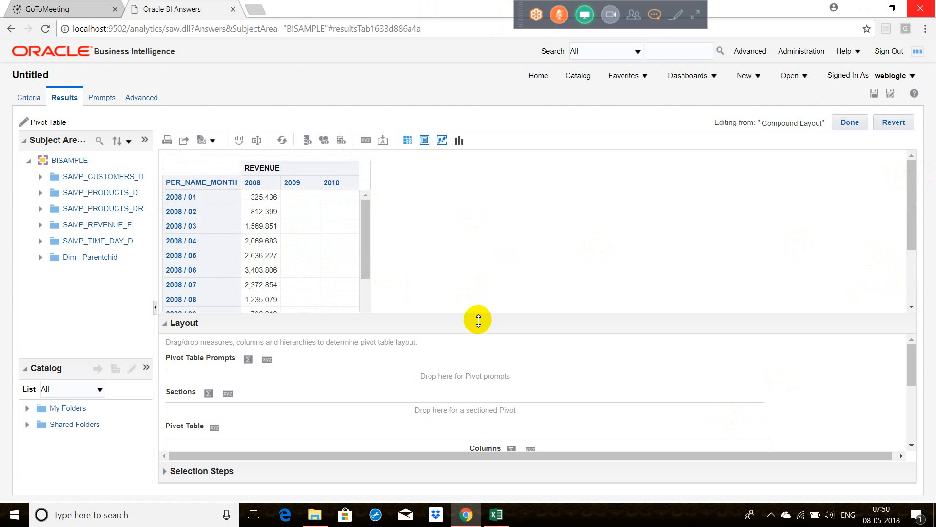
left_click_drag(479, 320, 494, 232)
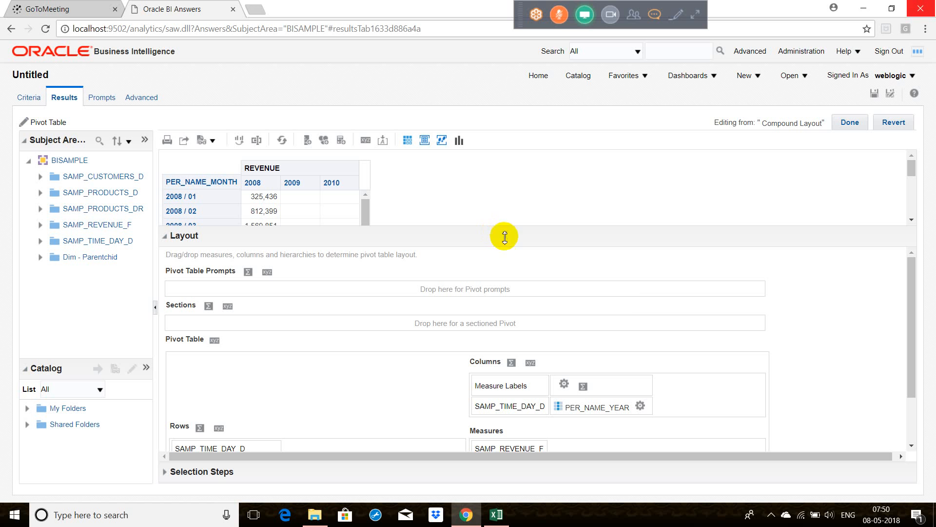
left_click(911, 427)
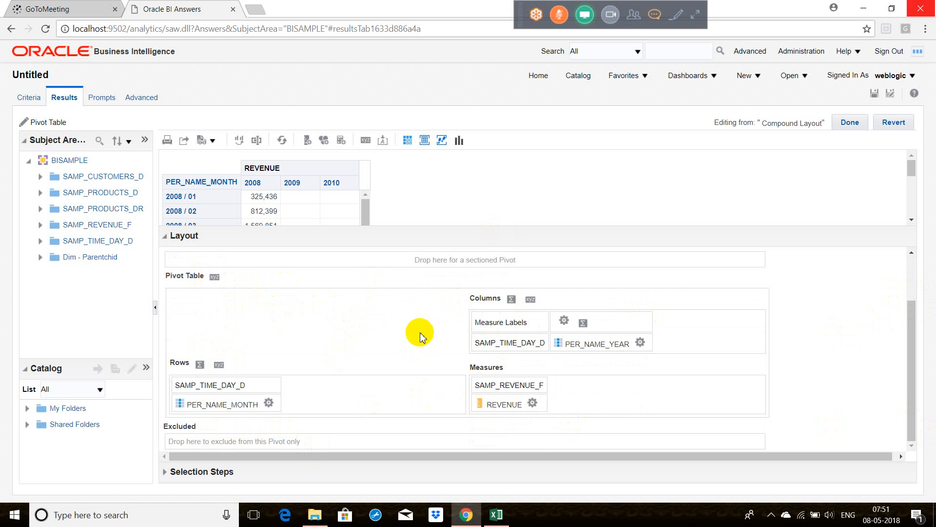
Finish editing the pivot table view and open the table view for editing from the compound layout.
left_click(849, 122)
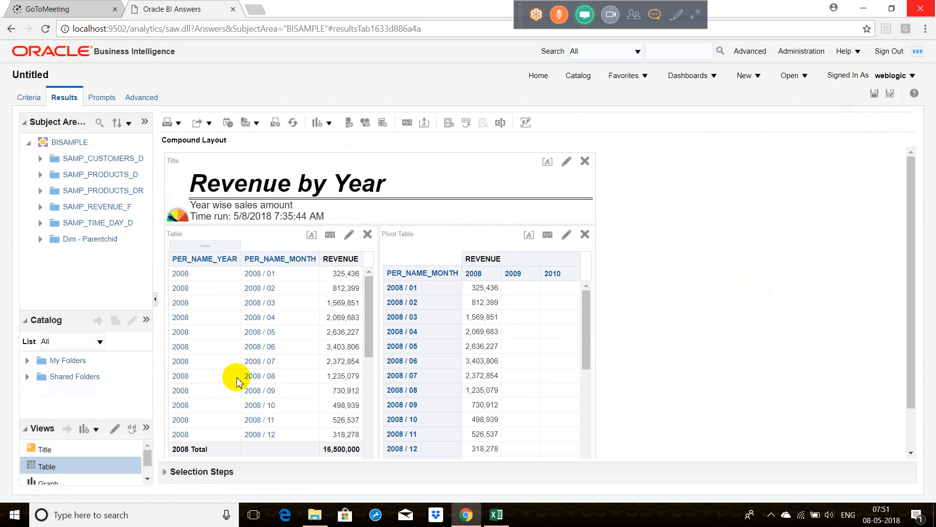
left_click(349, 236)
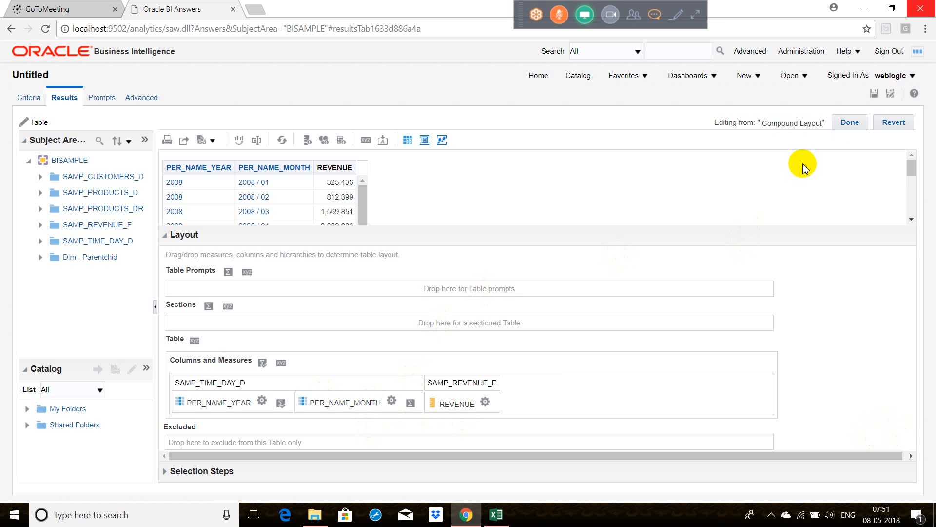
Return to the compound layout and examine the table view's rows down to the grand total beside the pivot table.
left_click(858, 123)
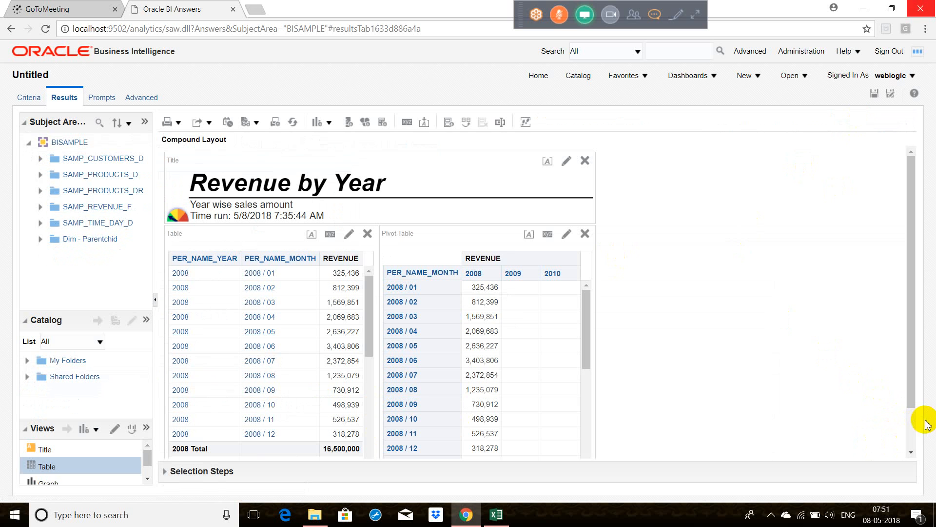
left_click(913, 438)
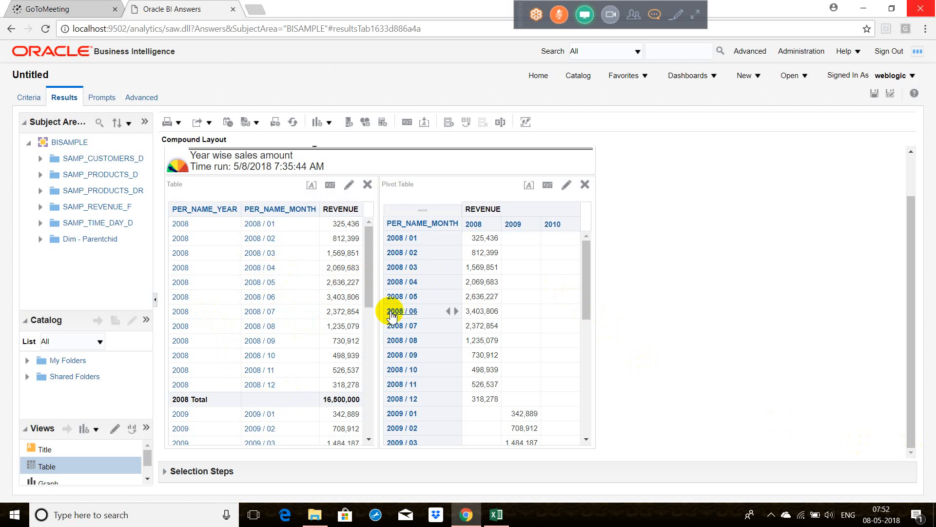
left_click(369, 334)
left_click_drag(368, 334, 369, 416)
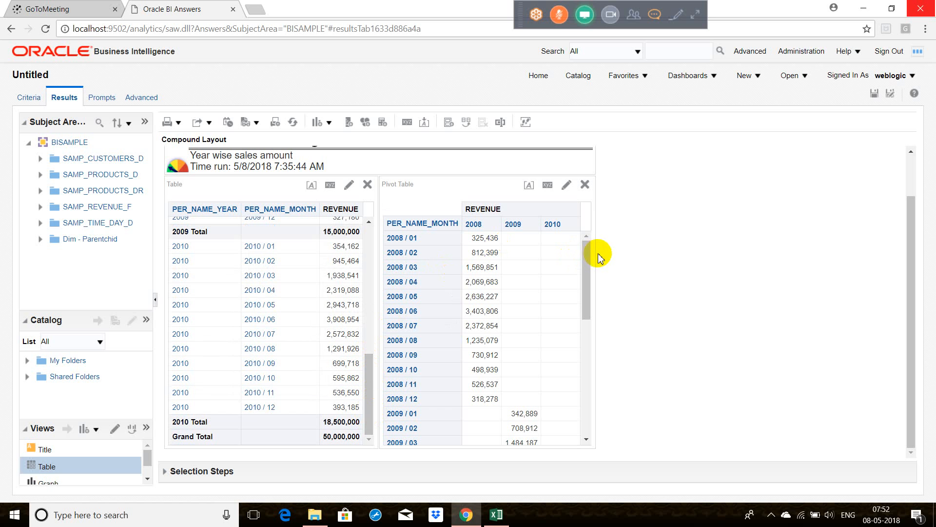
key("super")
left_click(887, 150)
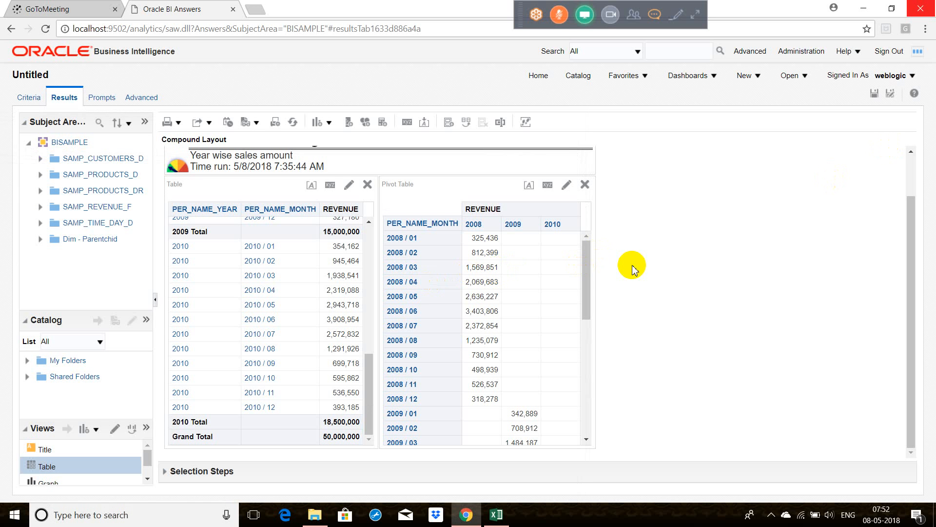
Set the table view's data viewing to content paging with 10 rows per page and return to the compound layout.
left_click(348, 185)
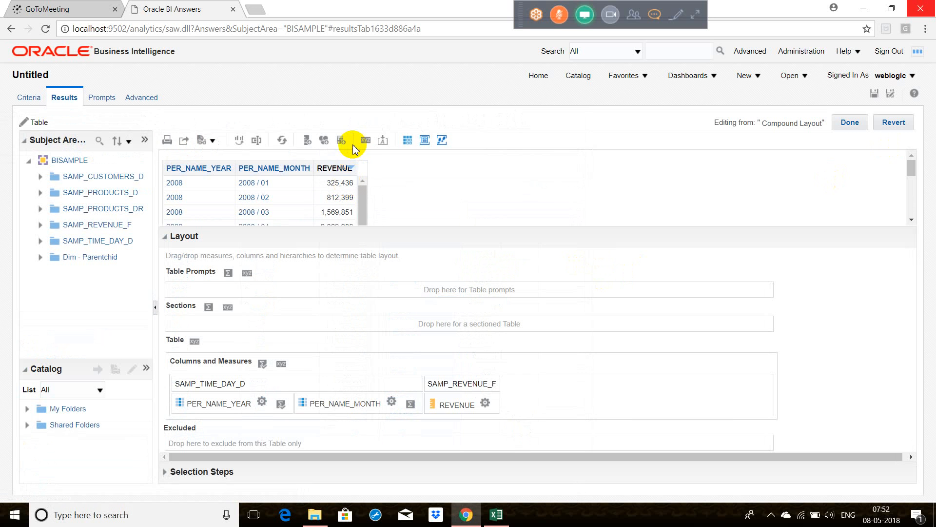
left_click(366, 141)
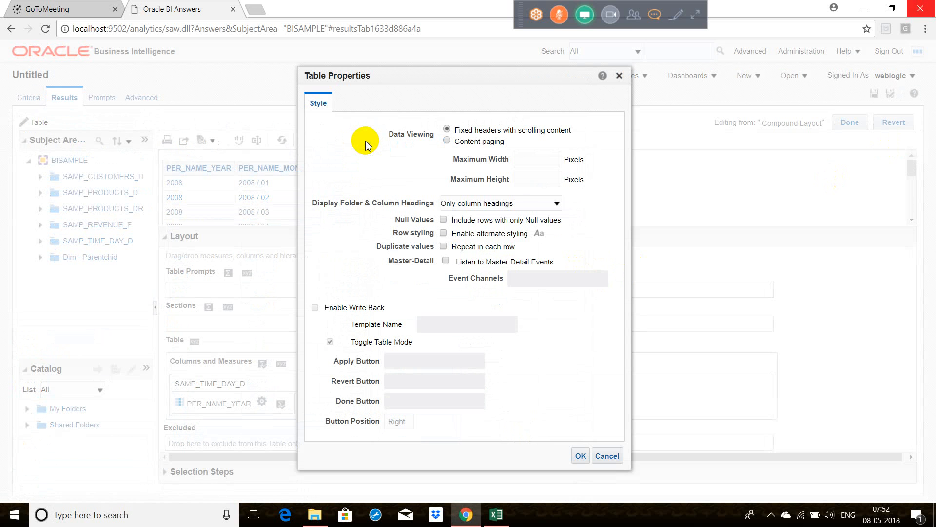
left_click(448, 141)
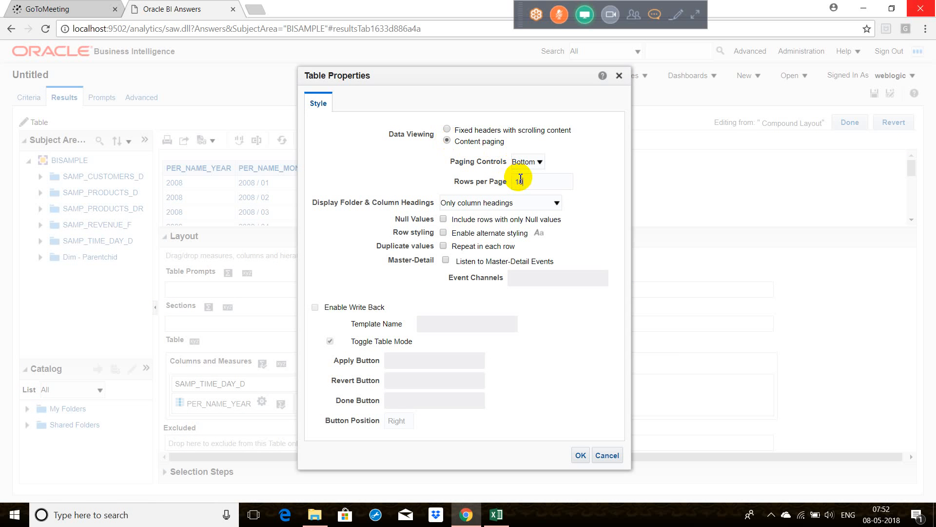
left_click(580, 455)
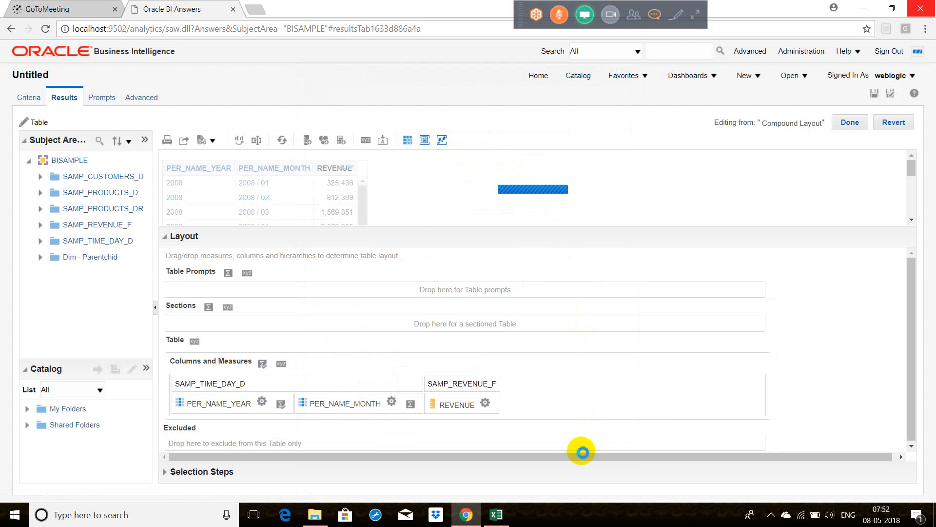
left_click(845, 121)
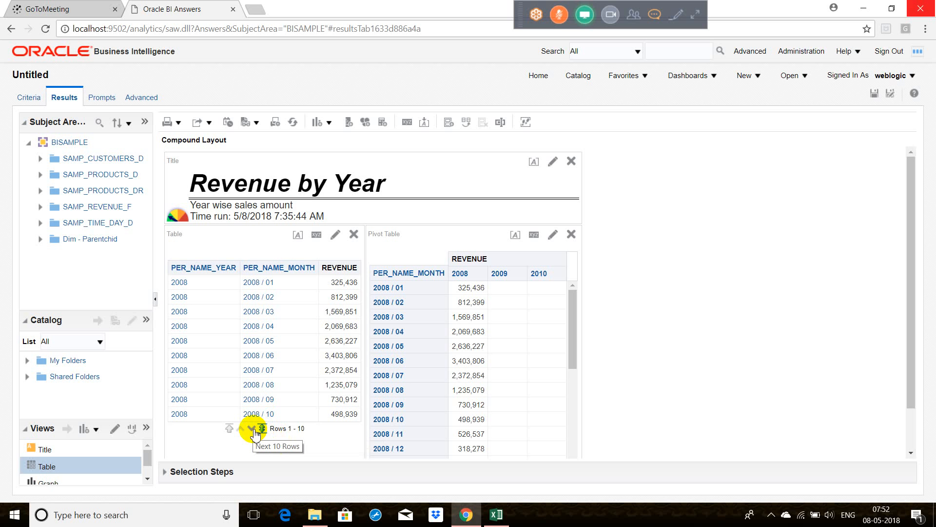
Set the pivot table's data viewing to content paging with 10 rows per page and return to the compound layout.
left_click(553, 234)
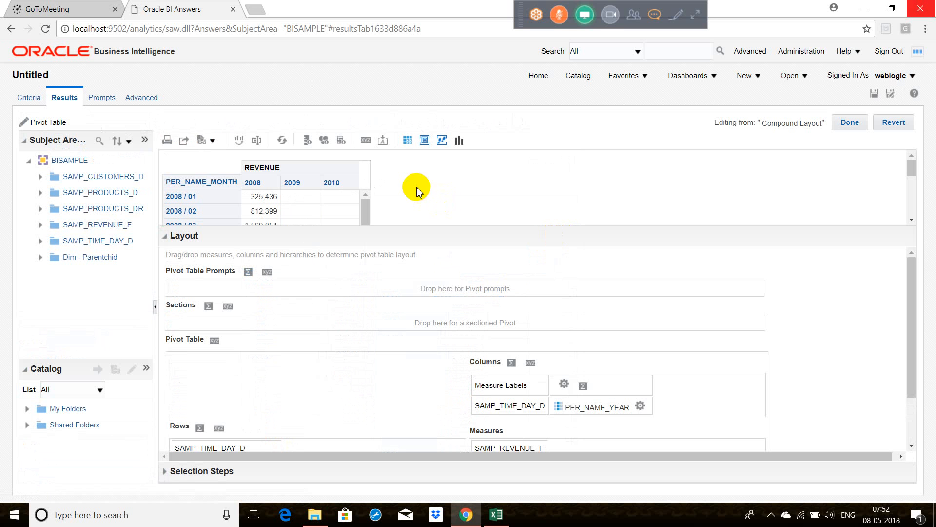
left_click(365, 140)
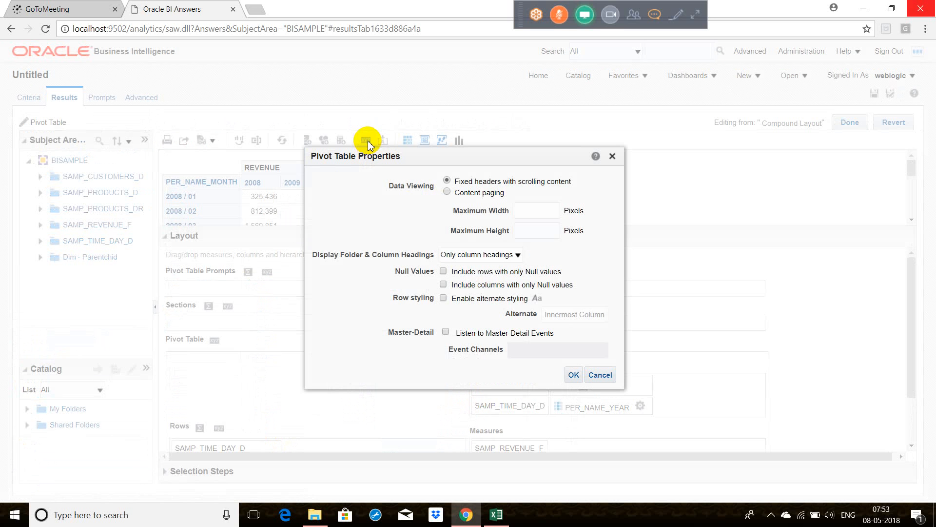
left_click(480, 197)
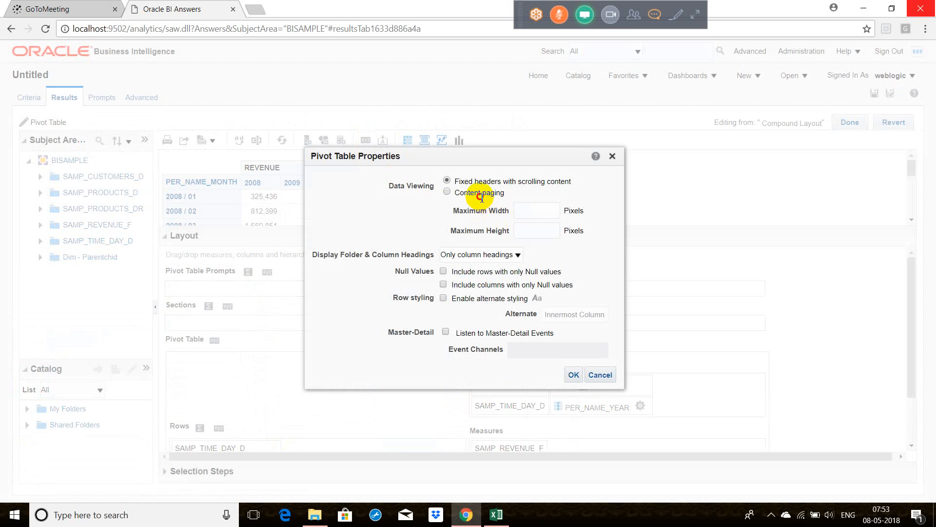
left_click(447, 192)
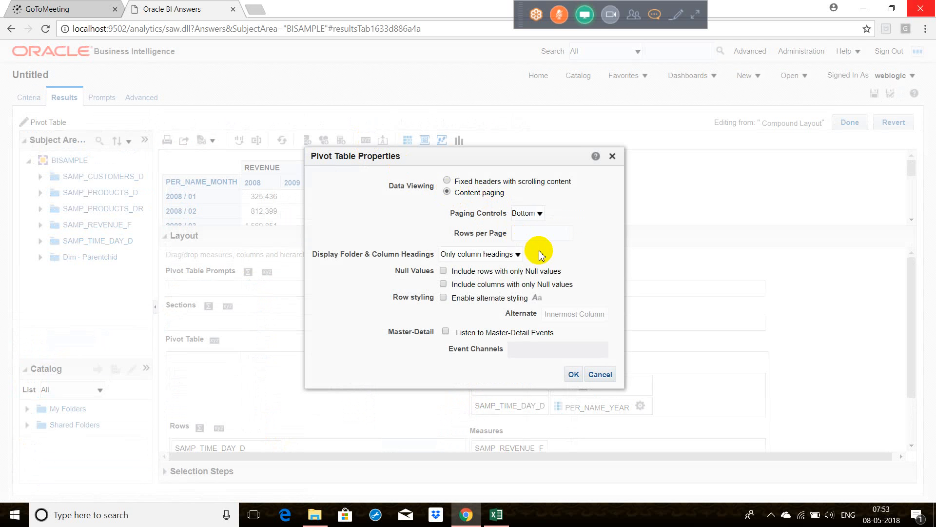
left_click(526, 234)
type("10")
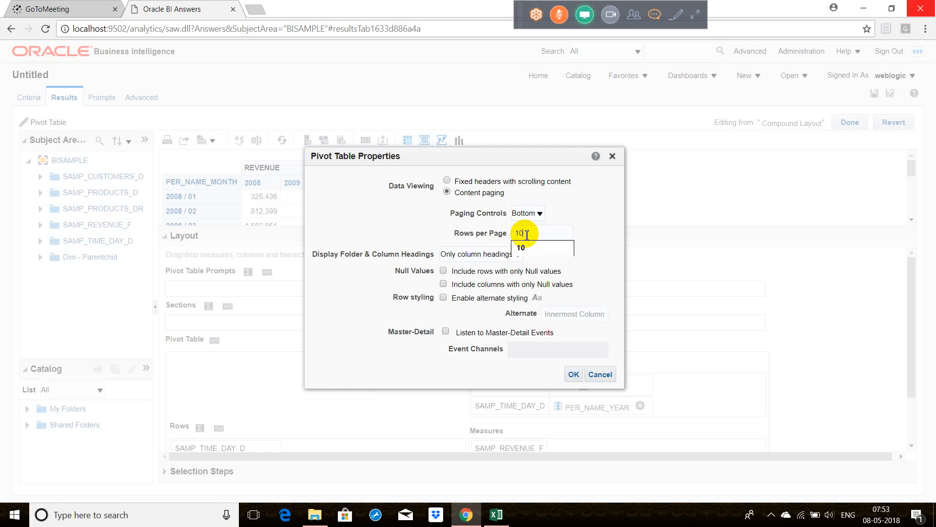
left_click(574, 375)
left_click(573, 374)
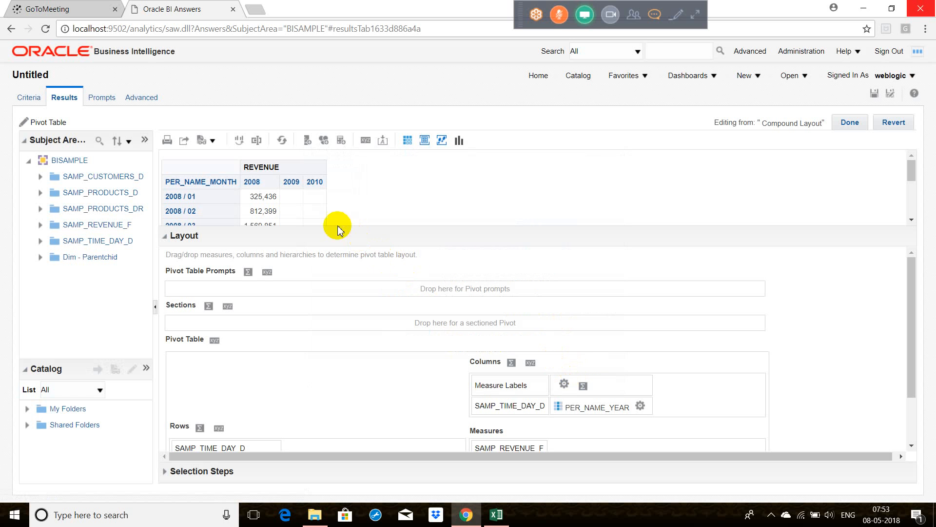
left_click(837, 126)
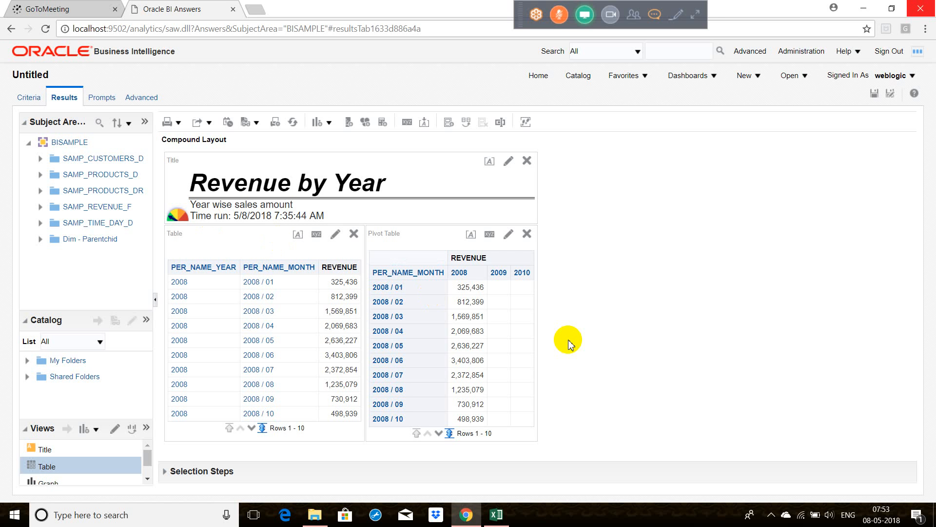
left_click(330, 123)
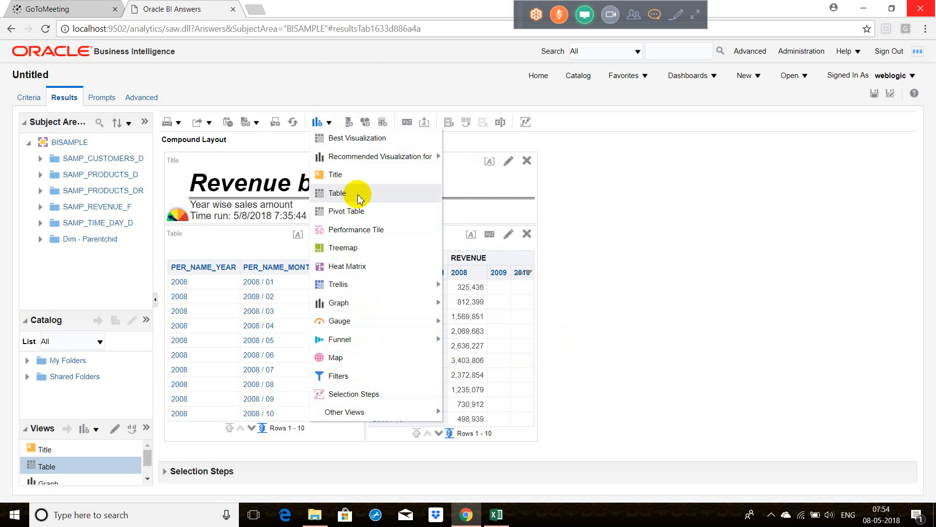
mouse_move(369, 301)
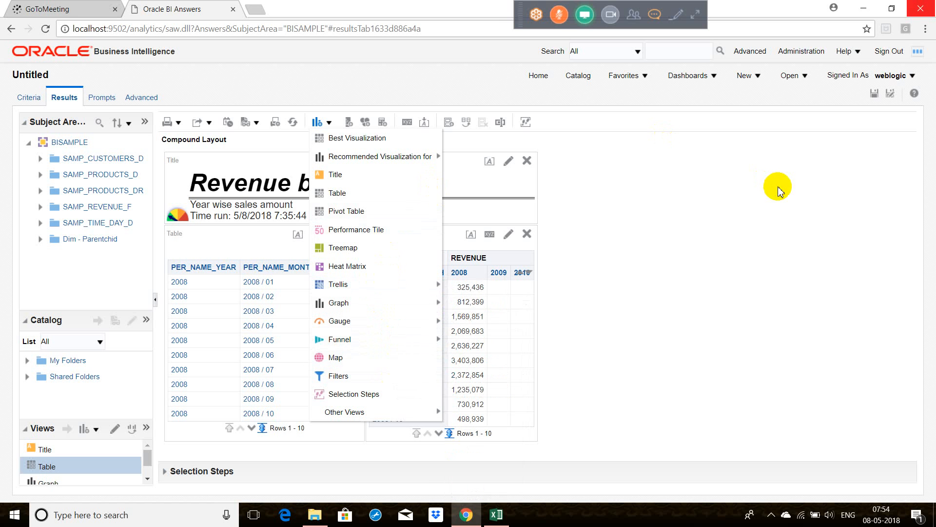
left_click(750, 194)
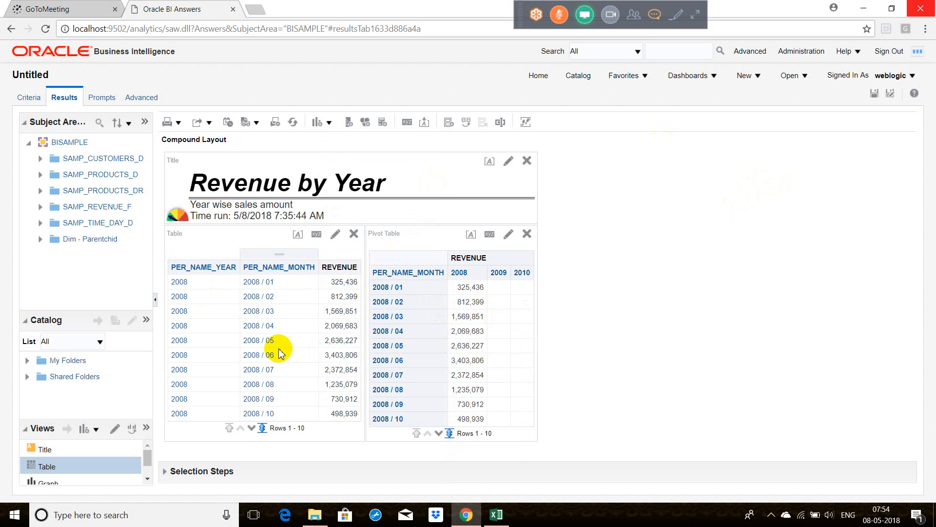